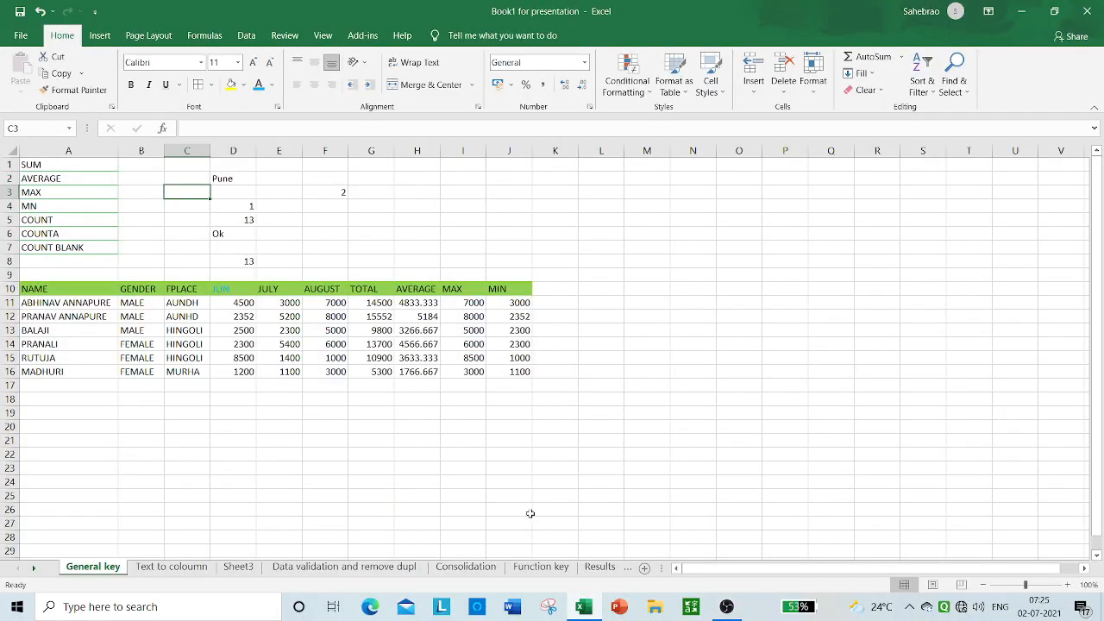
Step: Apply all borders to the cell range D2:D8
click(240, 189)
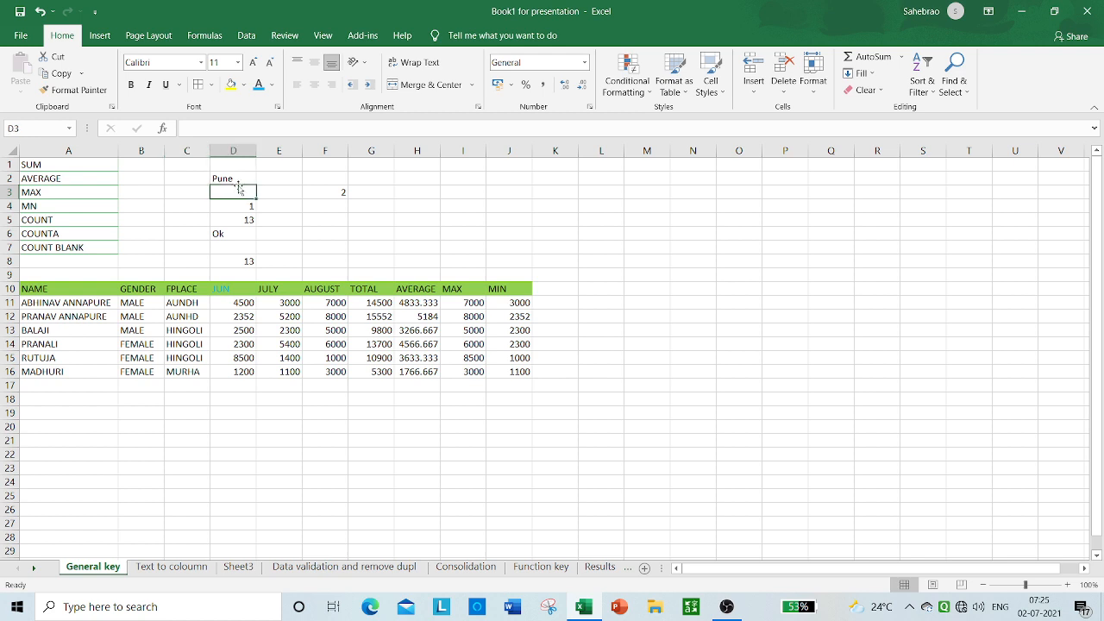
click(216, 178)
drag(215, 178, 252, 263)
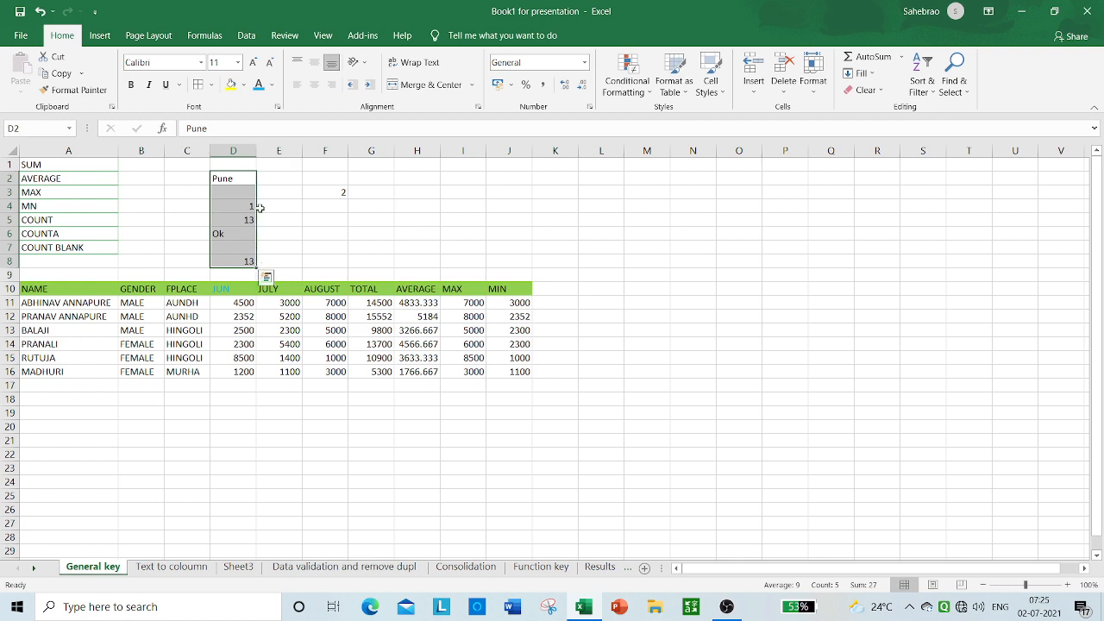
click(210, 85)
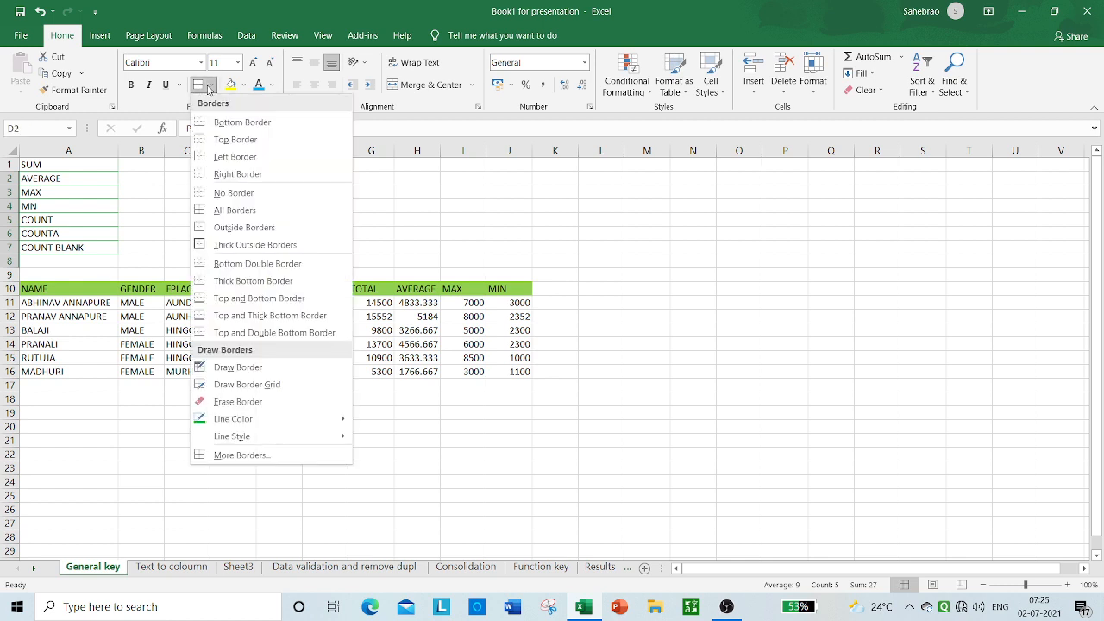
click(231, 212)
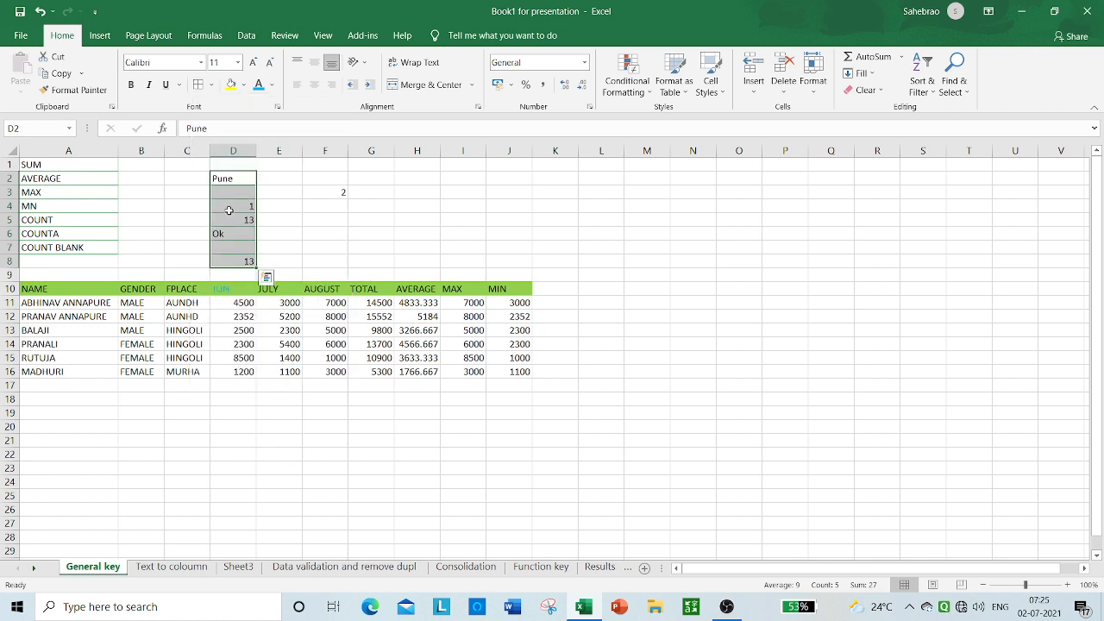
click(298, 203)
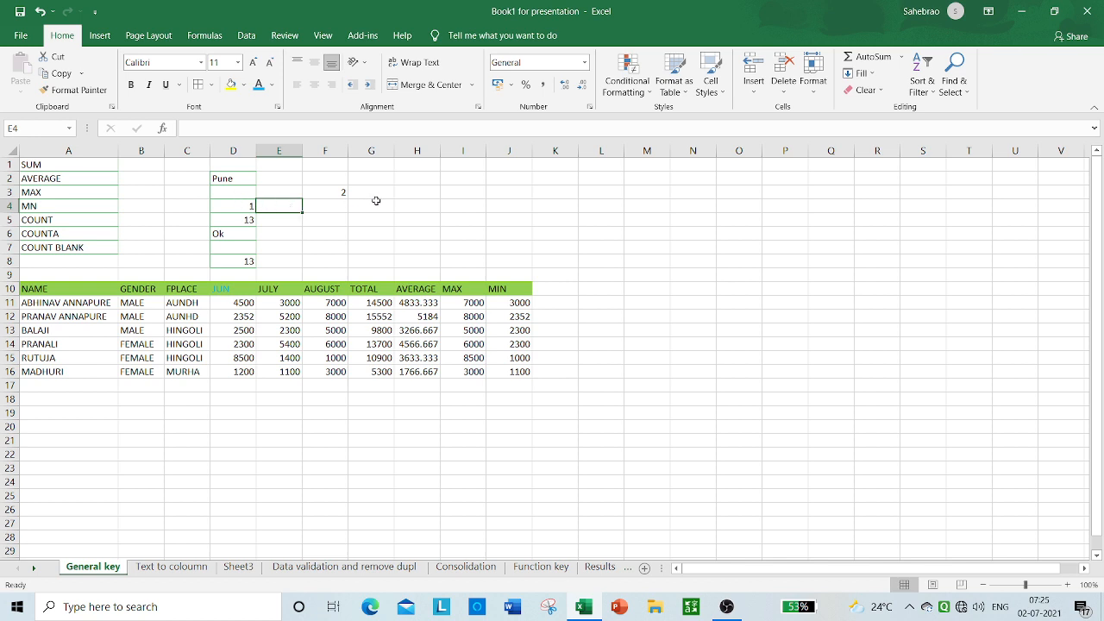
Step: Clear the formula in cell F3 and enter the heading "Count" in cell F2
click(343, 194)
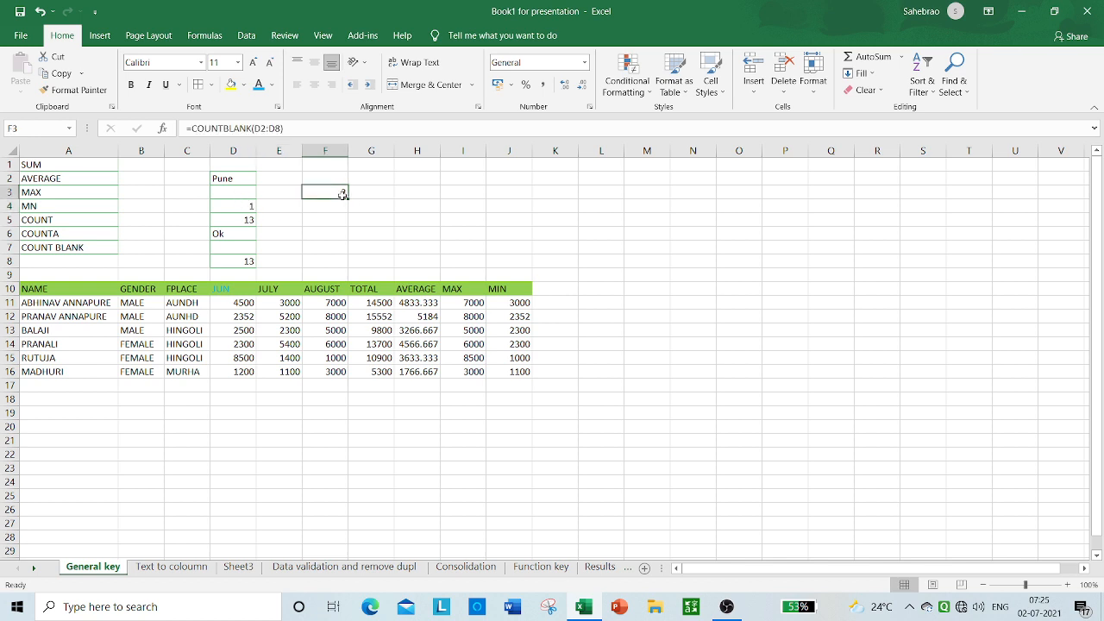
key(Delete)
click(328, 180)
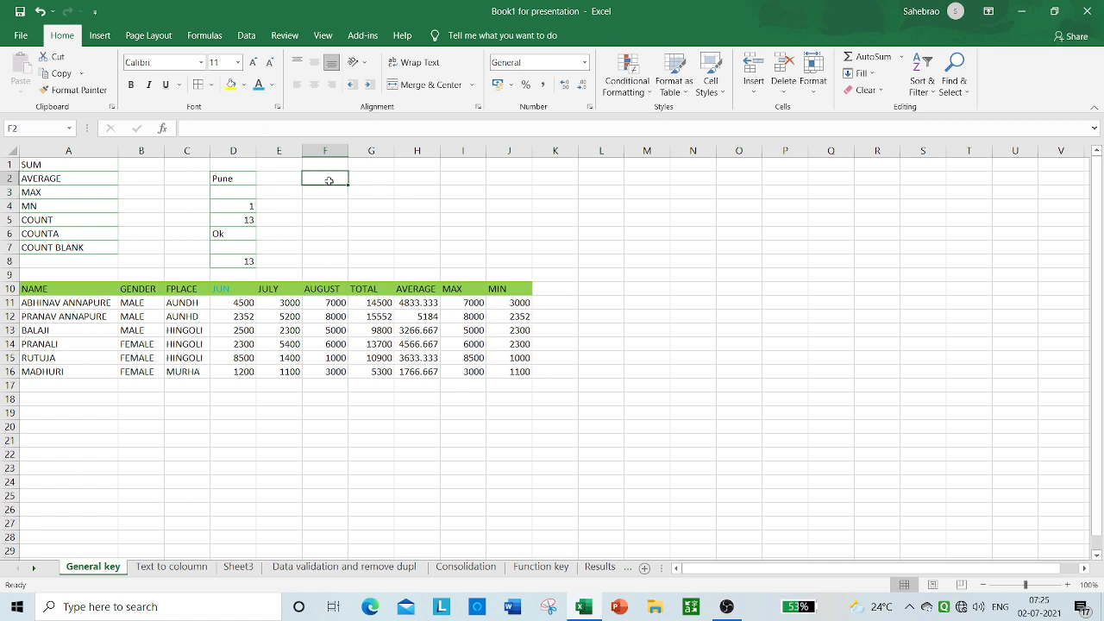
text(C)
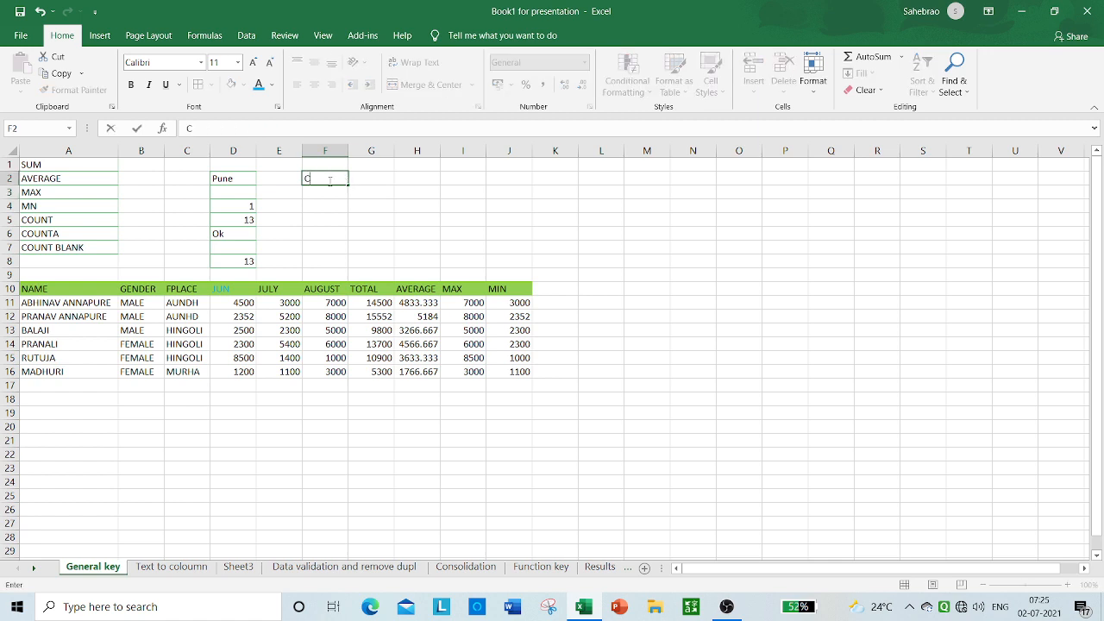
text(onut)
key(BackSpace)
key(BackSpace)
key(BackSpace)
text(unt)
click(352, 191)
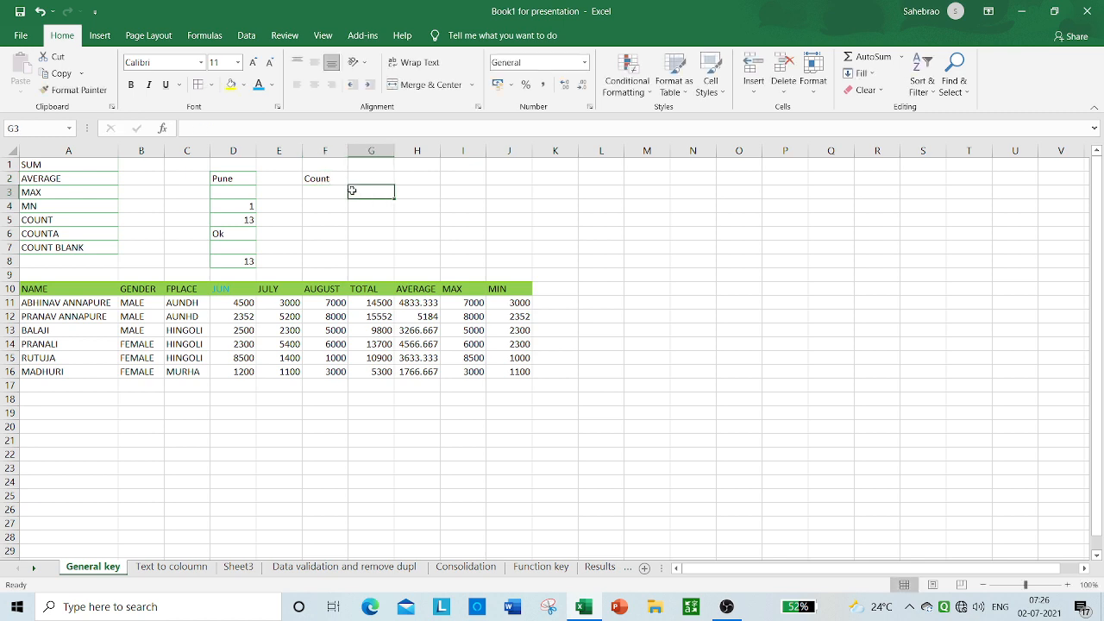
Step: Change the font colour of the values in D2:D8 to standard Red
drag(222, 177, 246, 263)
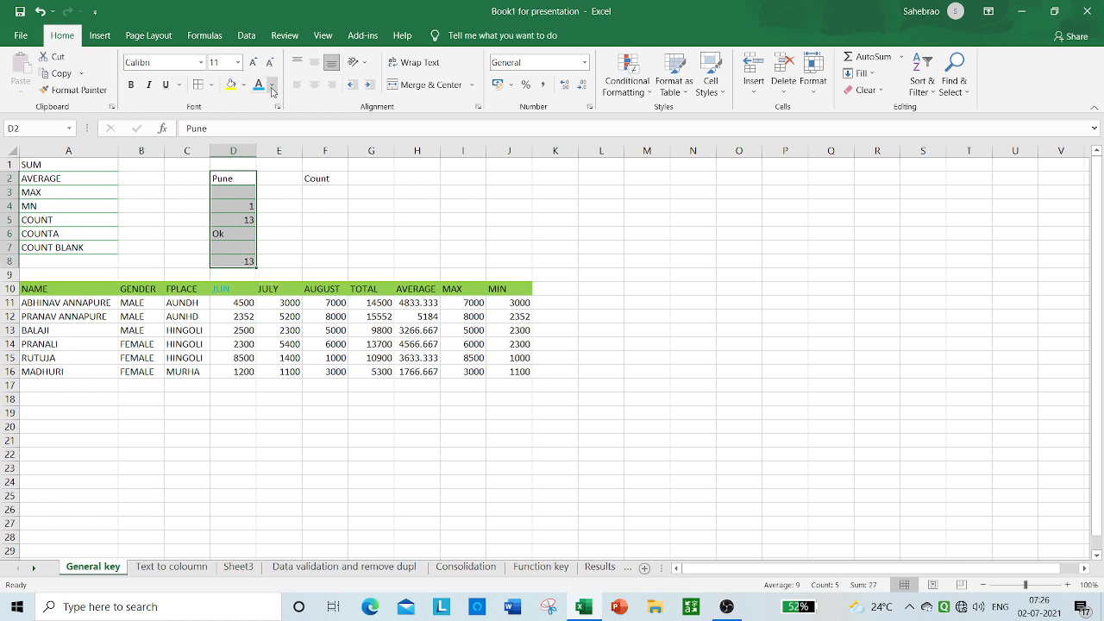
click(272, 85)
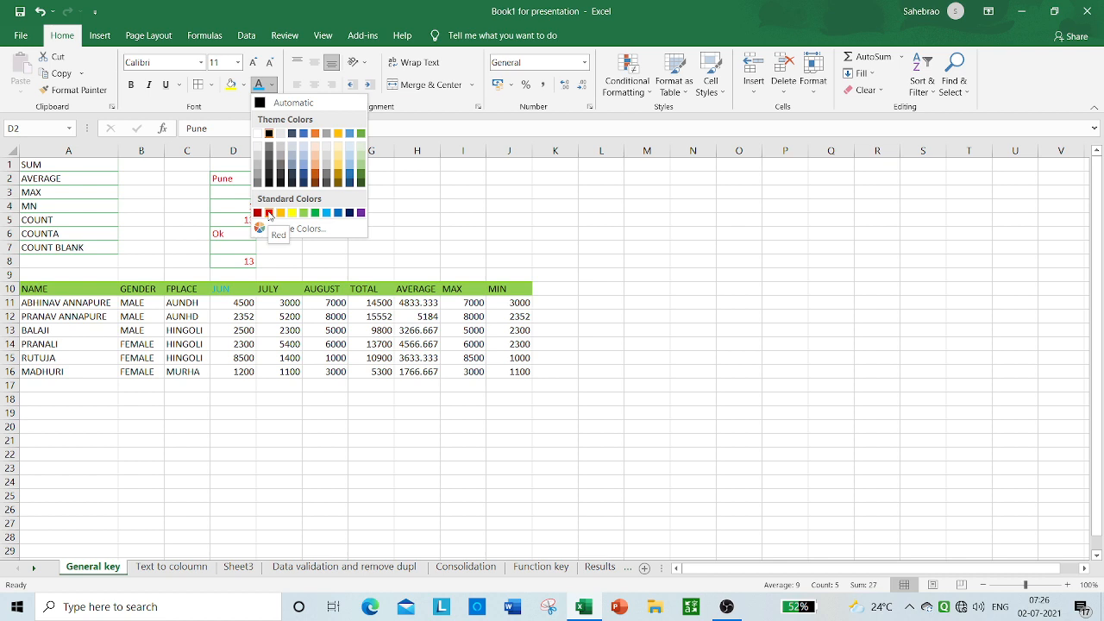
click(269, 213)
click(273, 235)
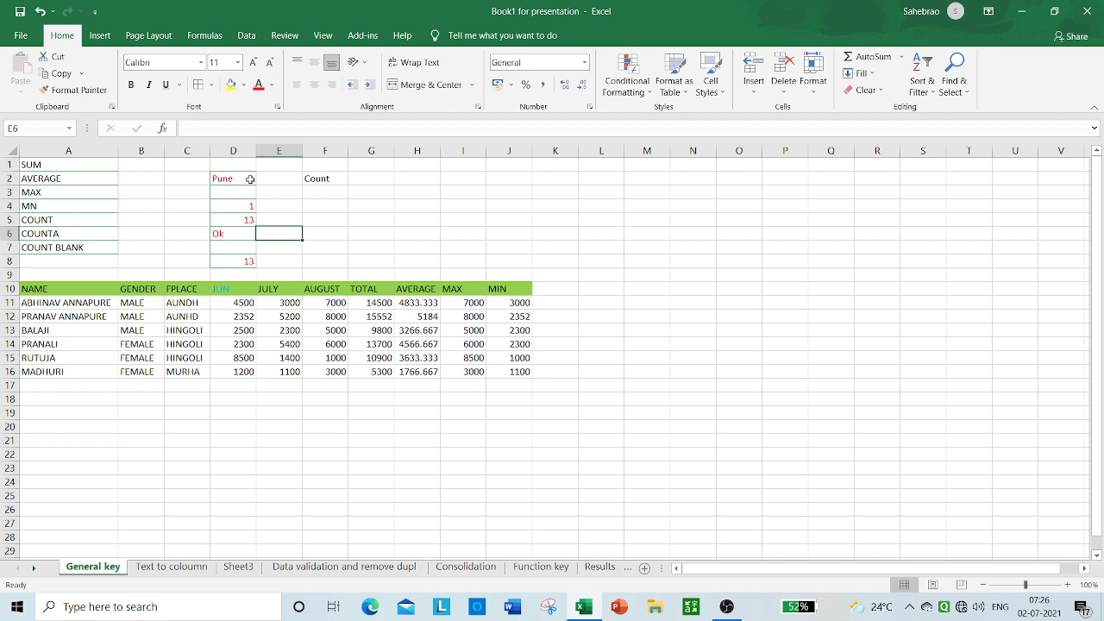
click(250, 249)
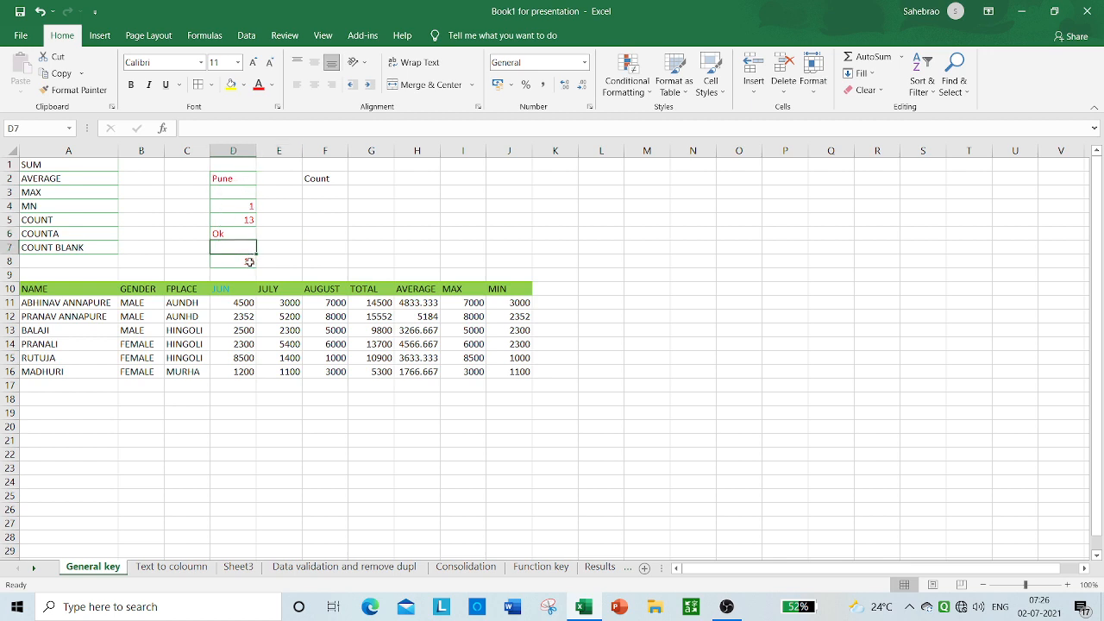
click(249, 261)
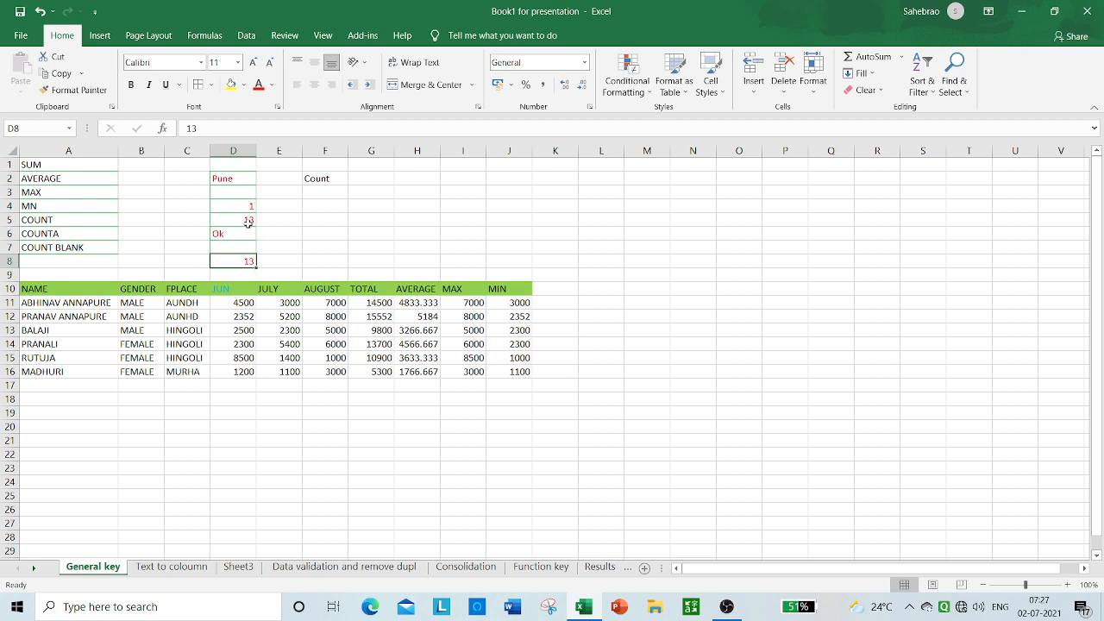
click(313, 198)
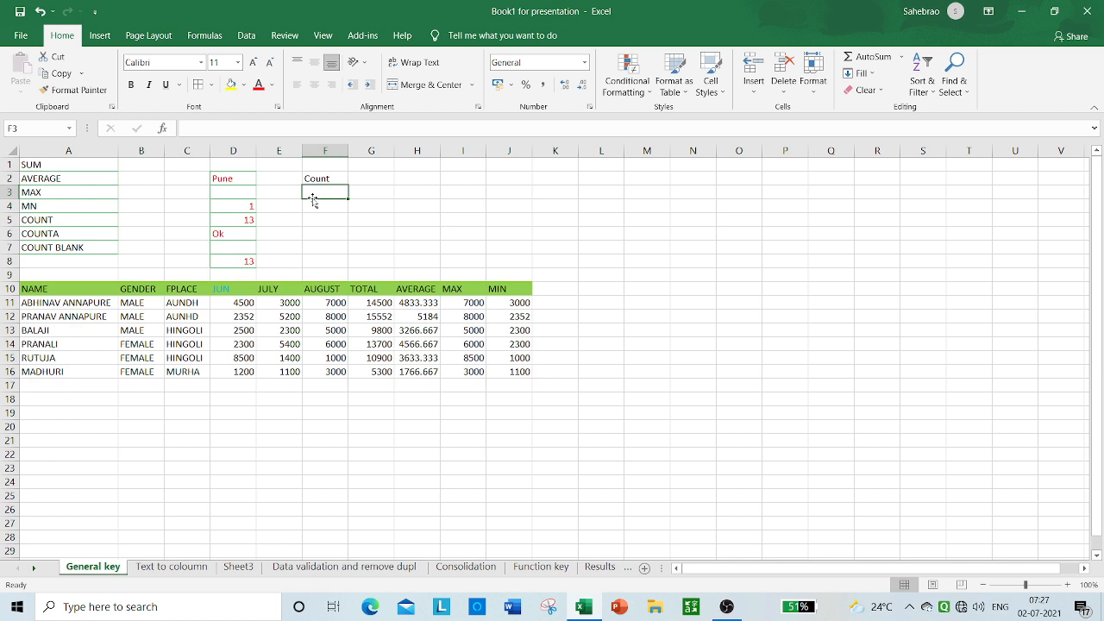
text(=)
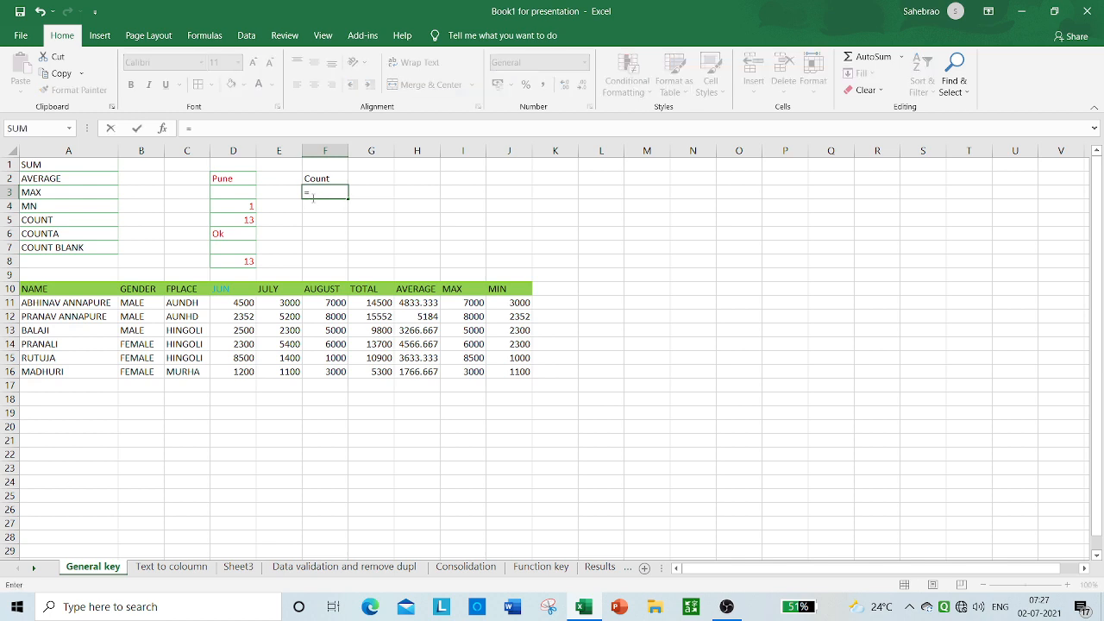
text(cou)
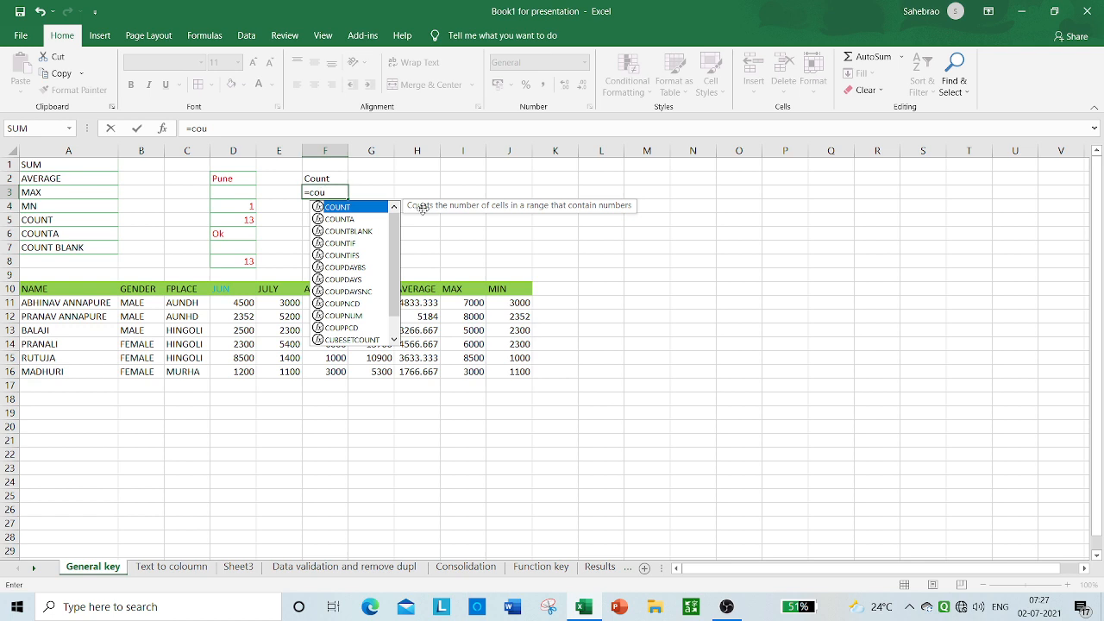
key(BackSpace)
key(BackSpace)
key(BackSpace)
key(BackSpace)
key(Escape)
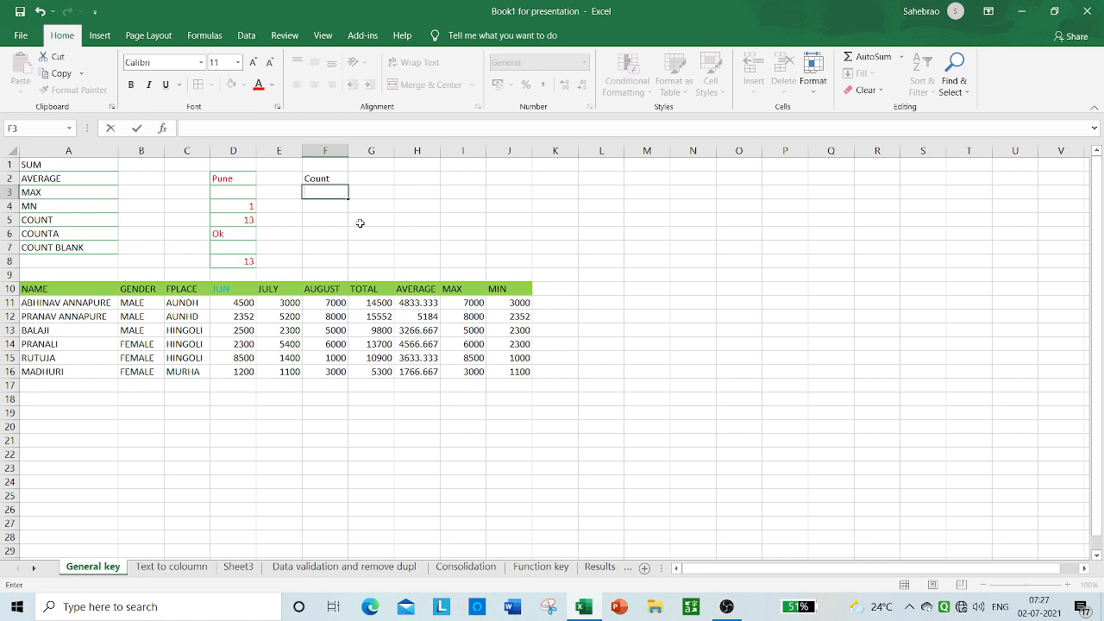
Step: Enter the formula =COUNT(D3:D8) in cell F3 to count the numeric cells
text(=)
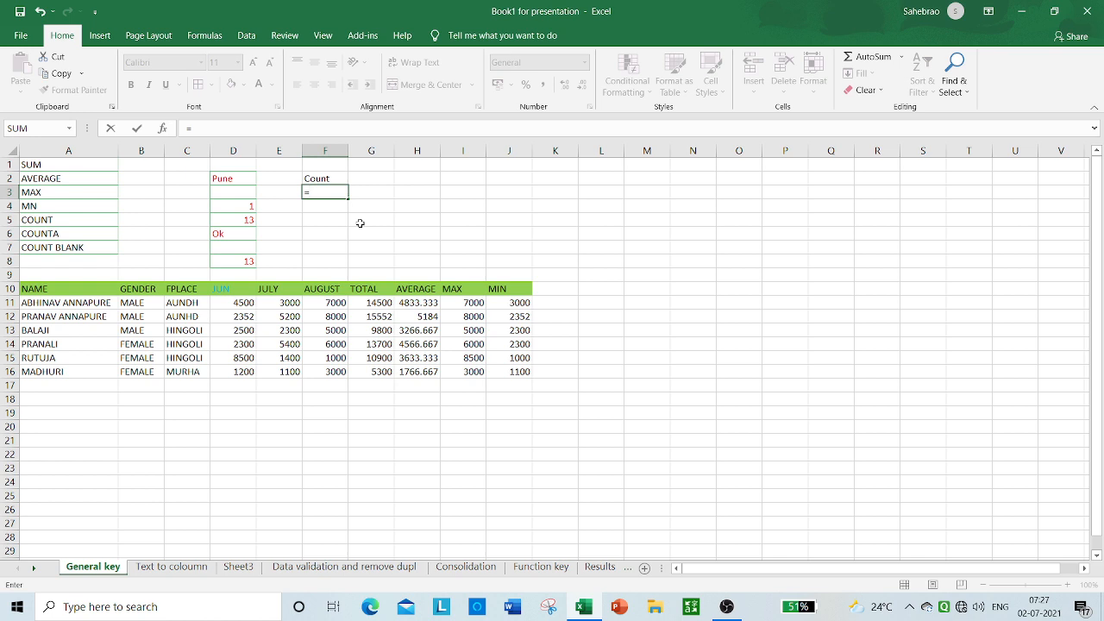
text(cou)
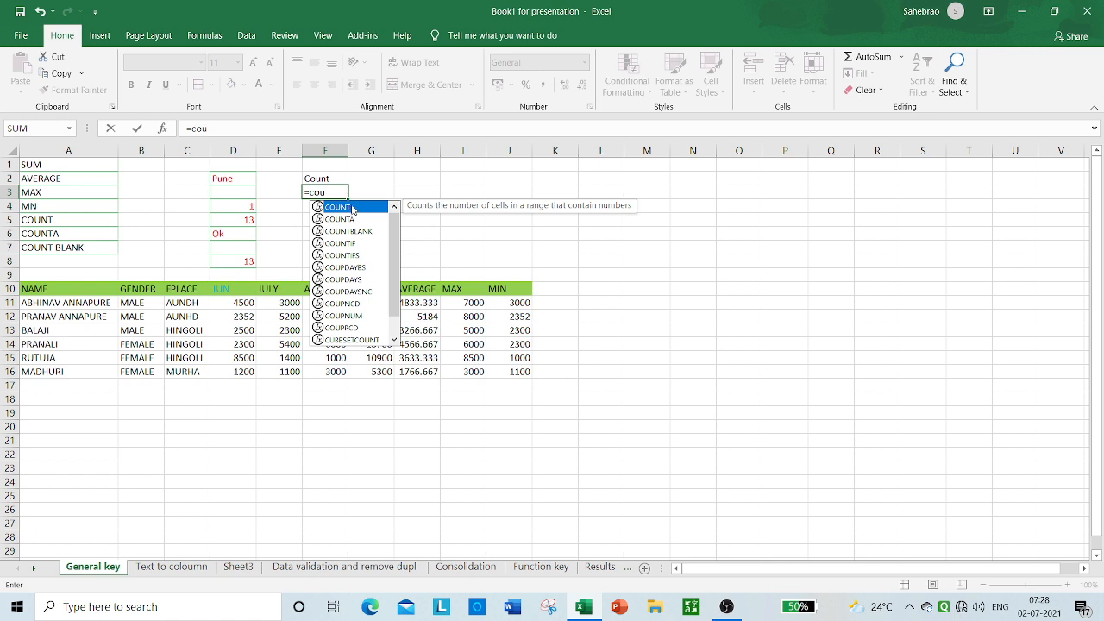
double_click(353, 208)
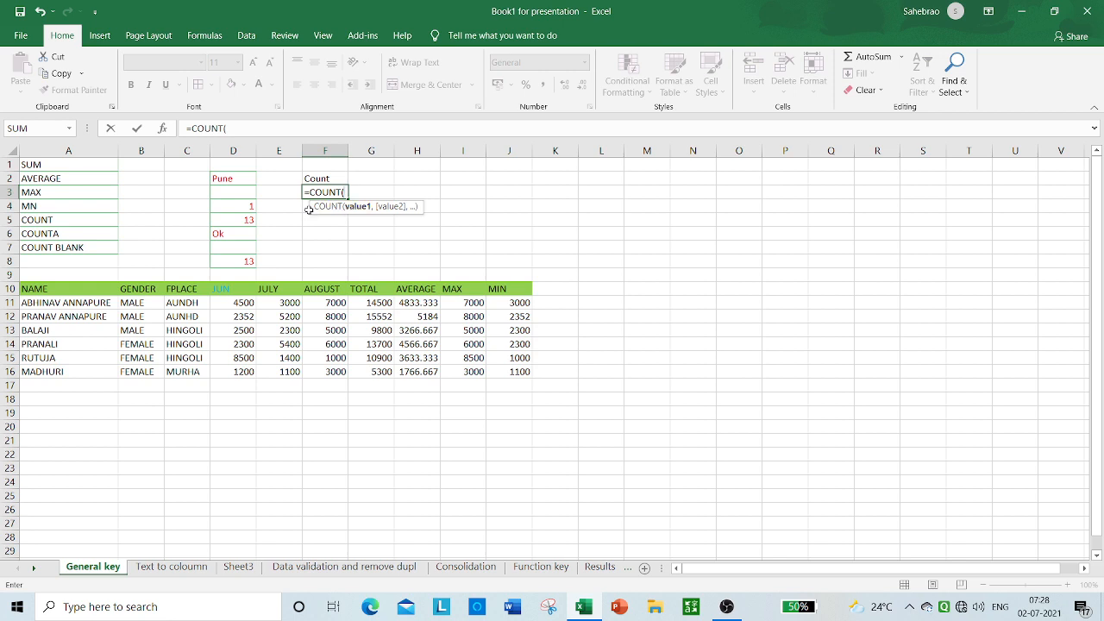
drag(241, 189, 247, 261)
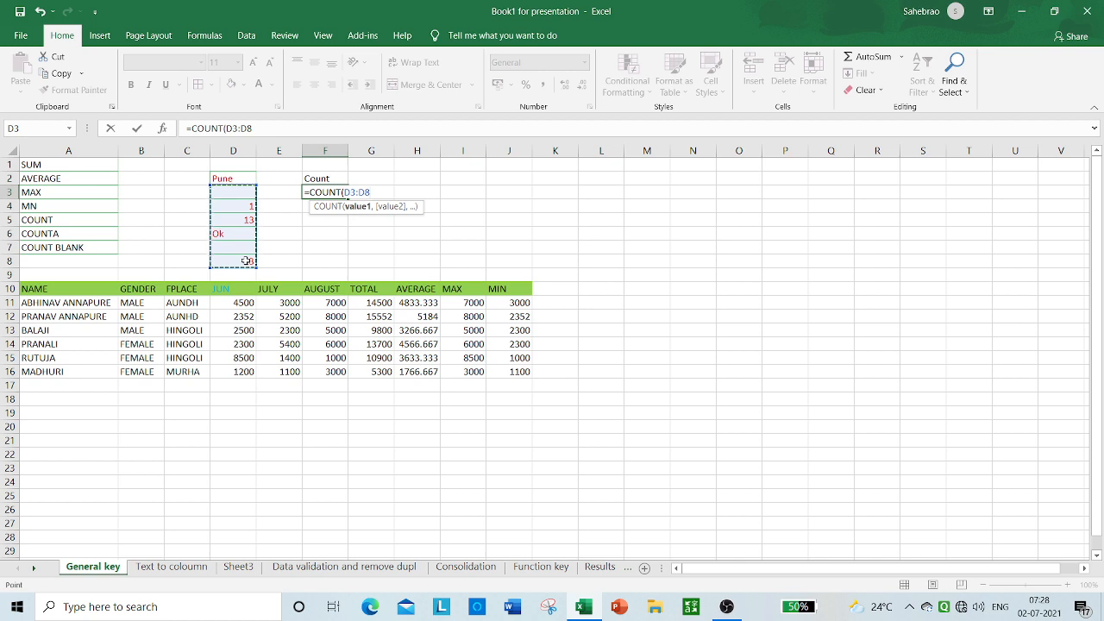
text())
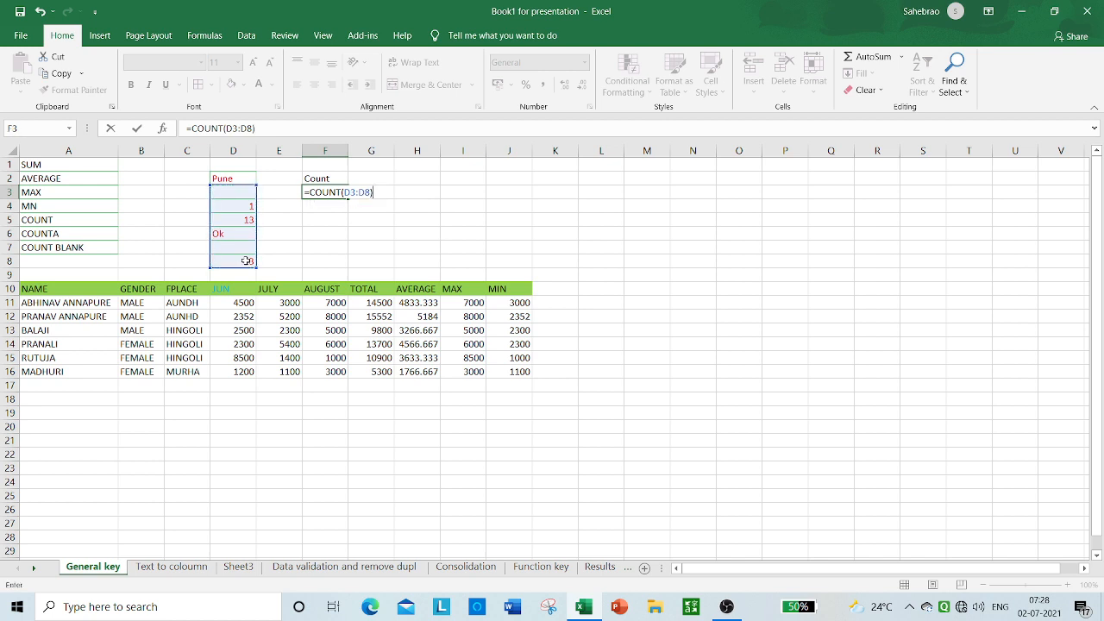
key(Return)
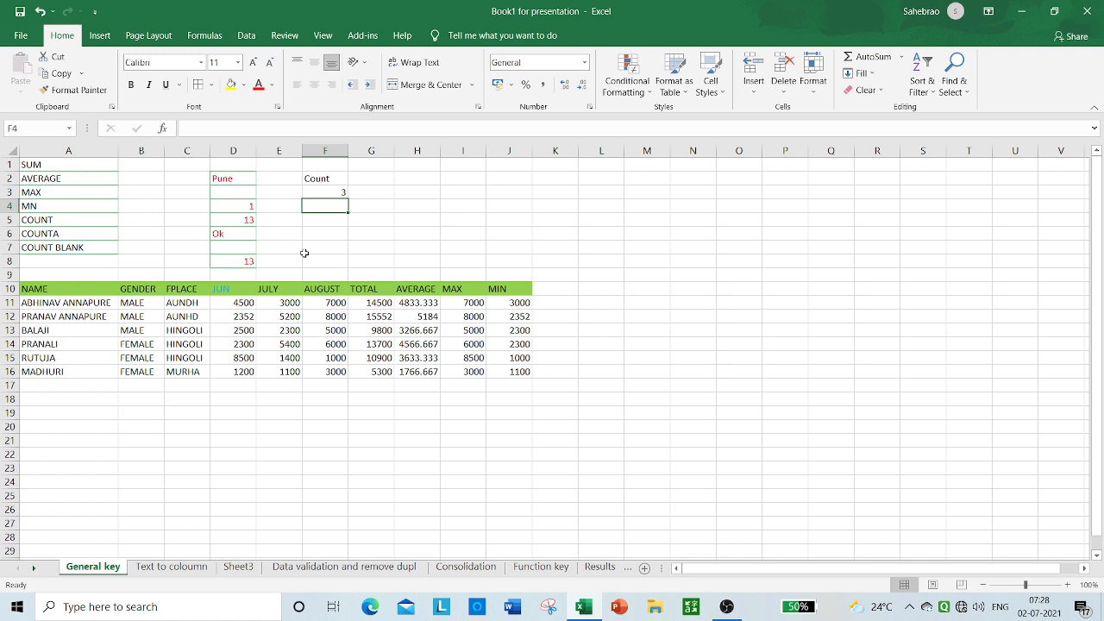
Step: Replace the formula in cell F3 with =COUNTBLANK(D3:D8) and check the empty cells in that range
click(341, 190)
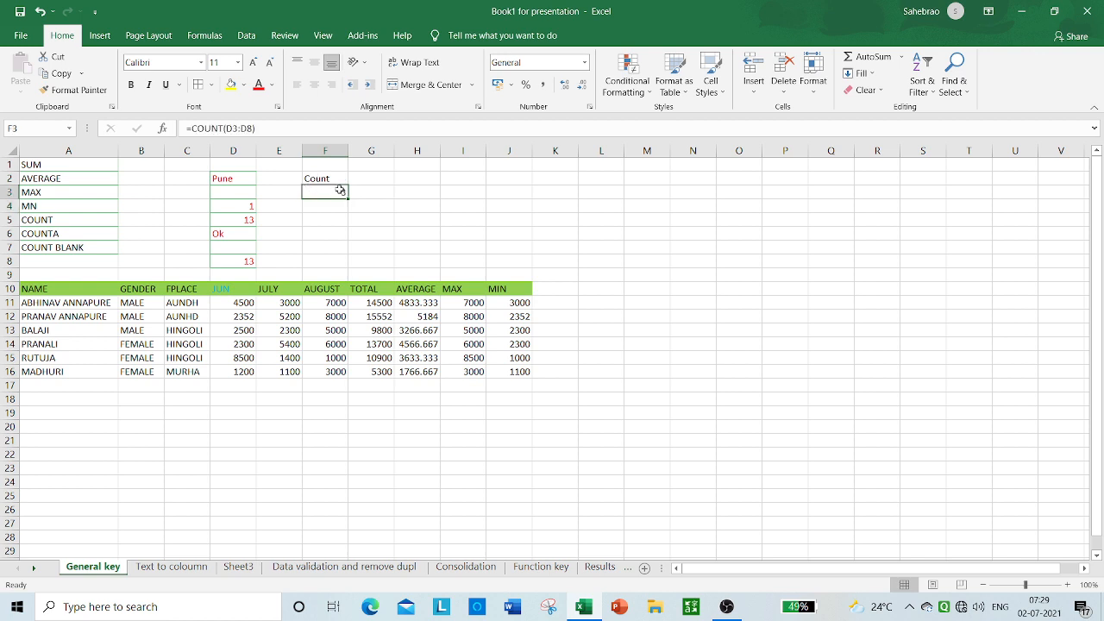
key(Delete)
text(=)
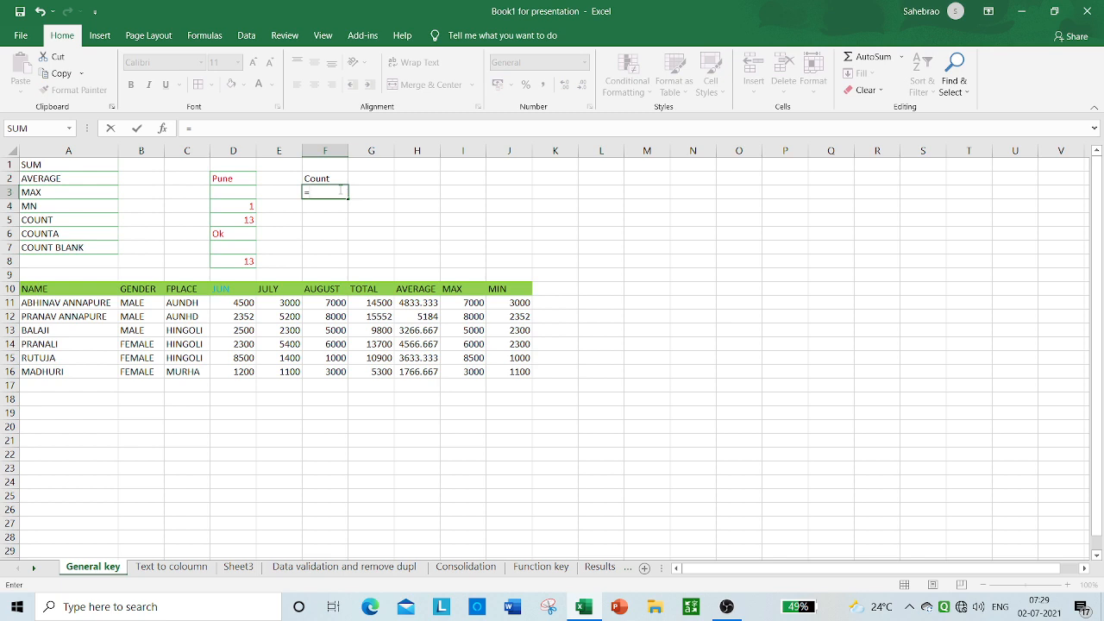
text(cou)
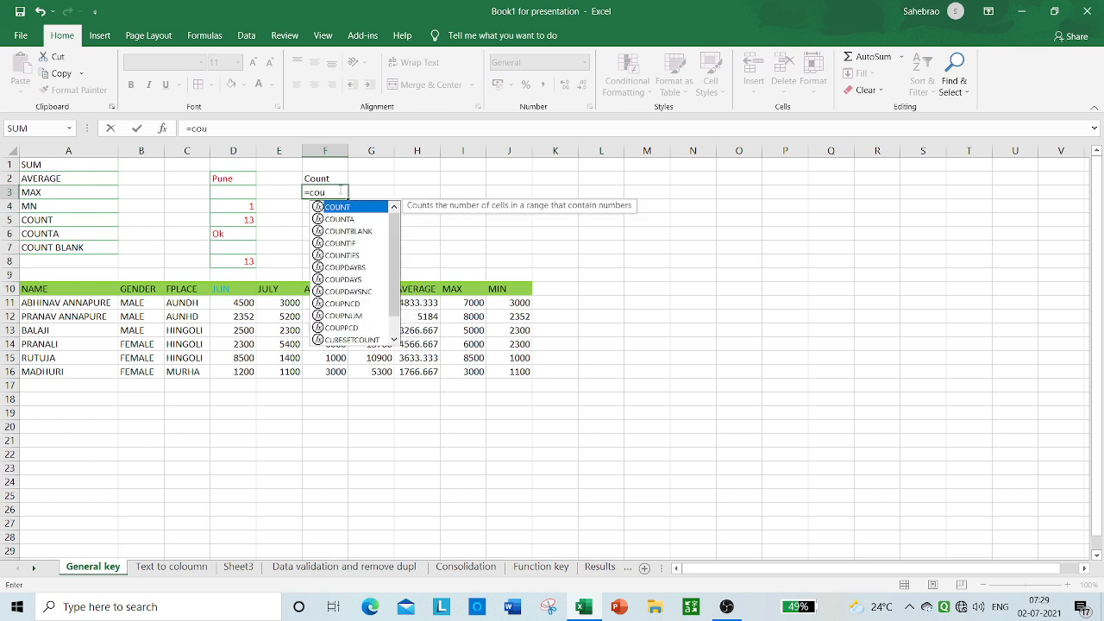
click(362, 233)
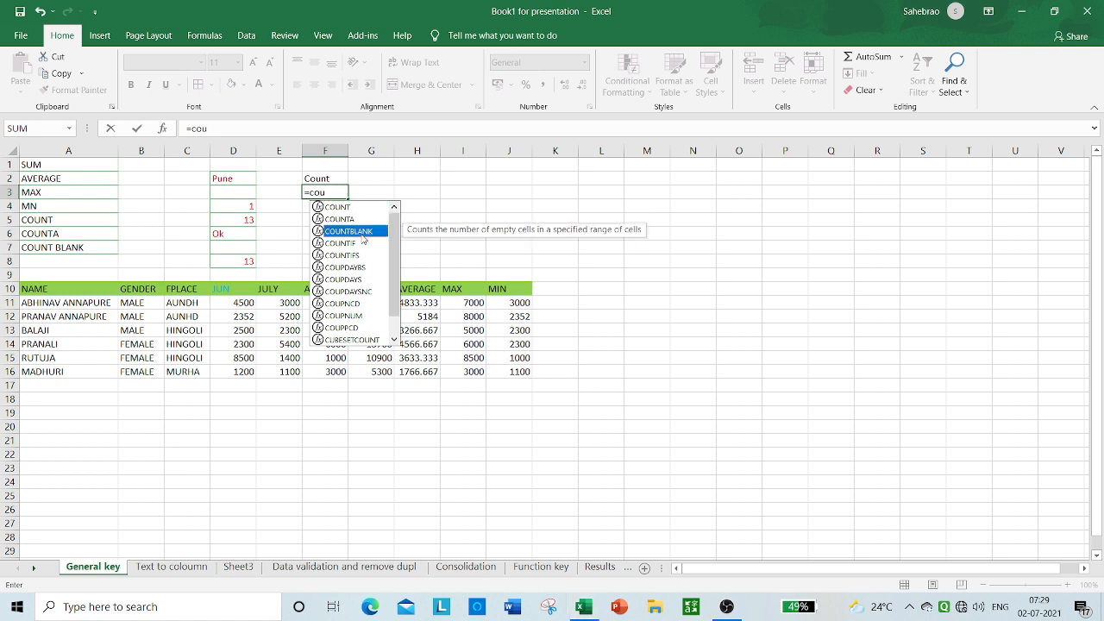
double_click(362, 233)
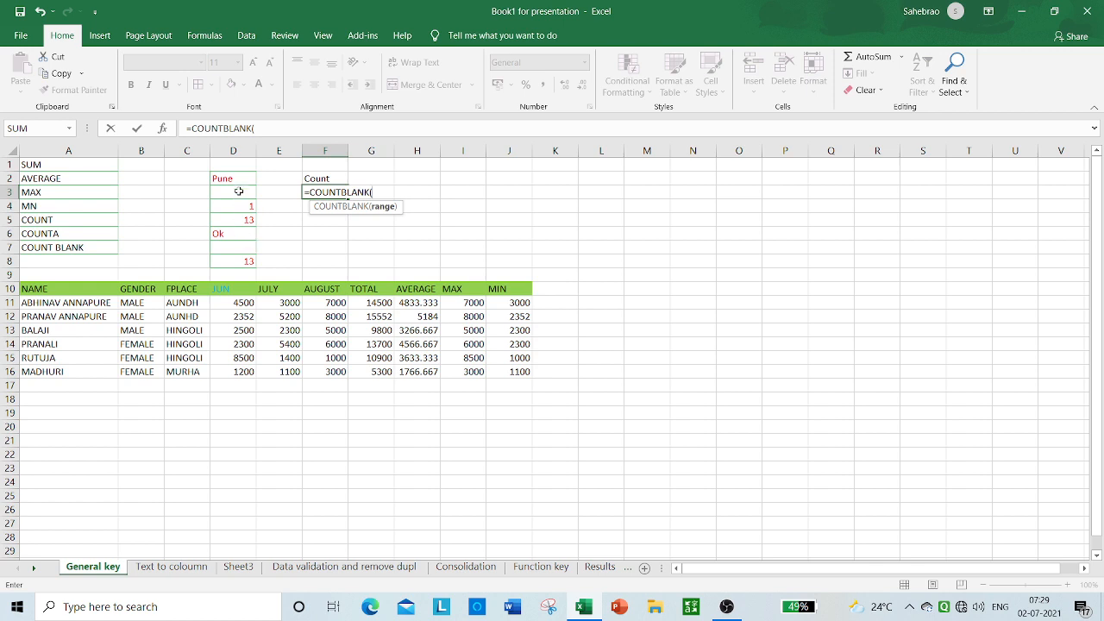
drag(239, 191, 252, 261)
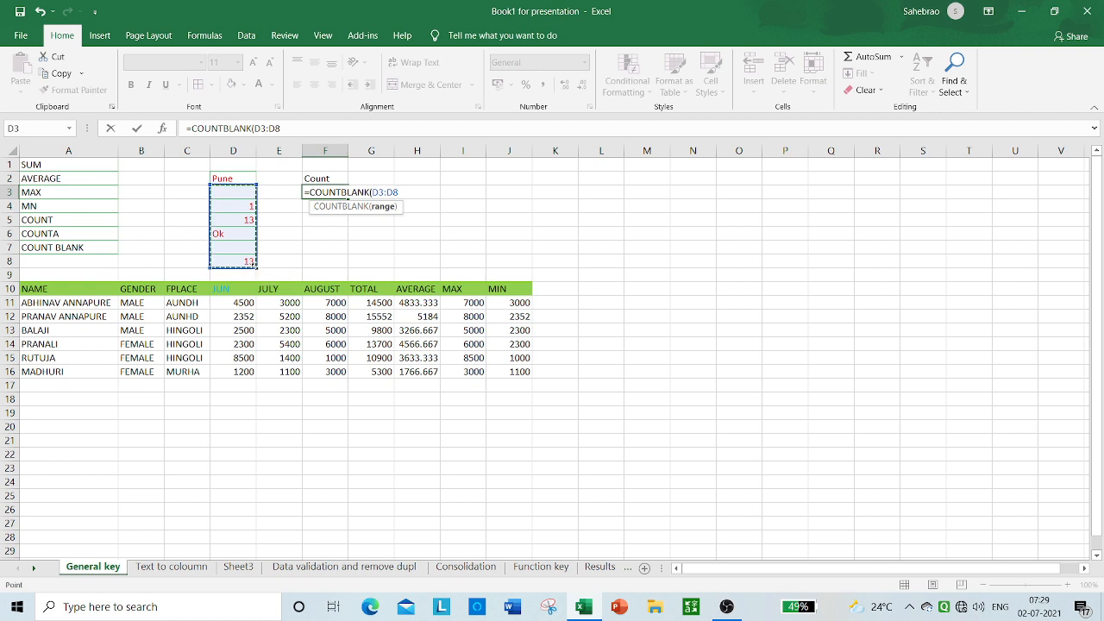
text())
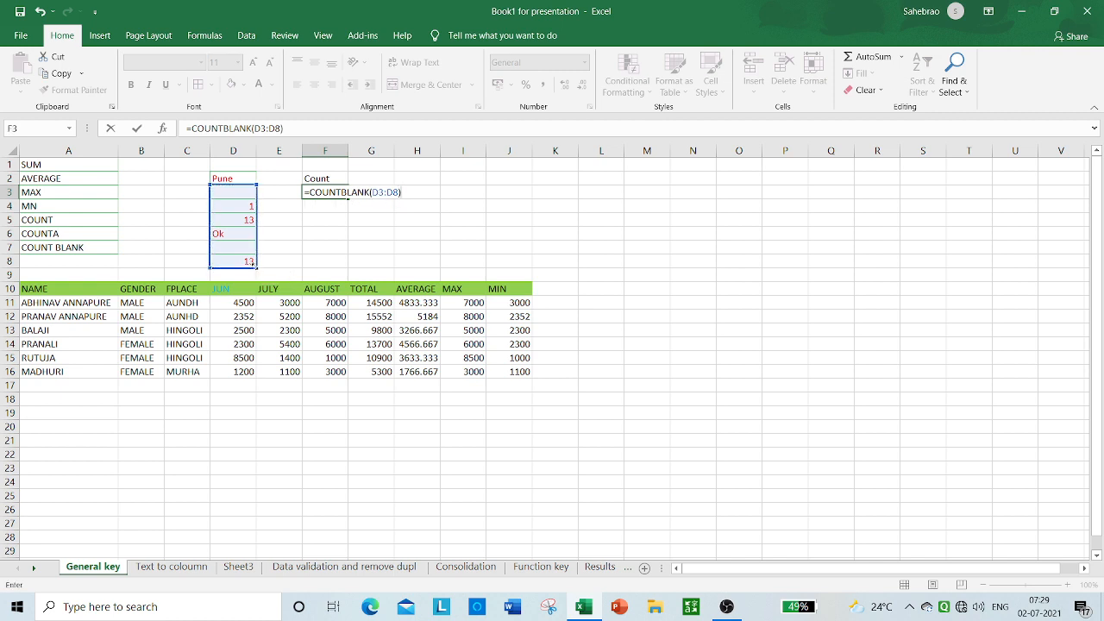
key(Return)
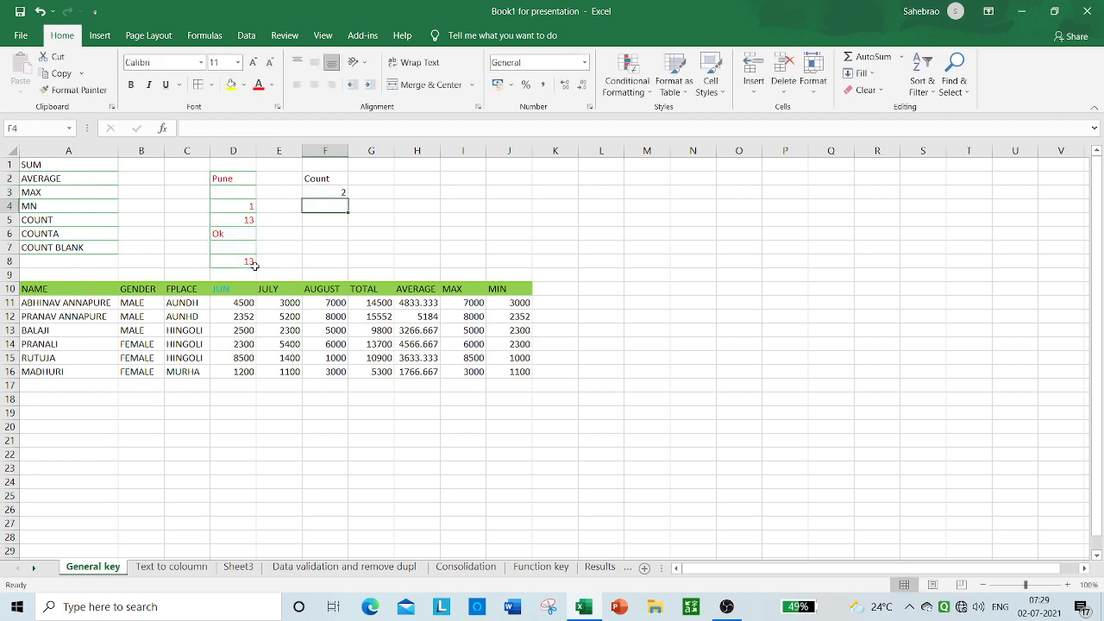
click(250, 250)
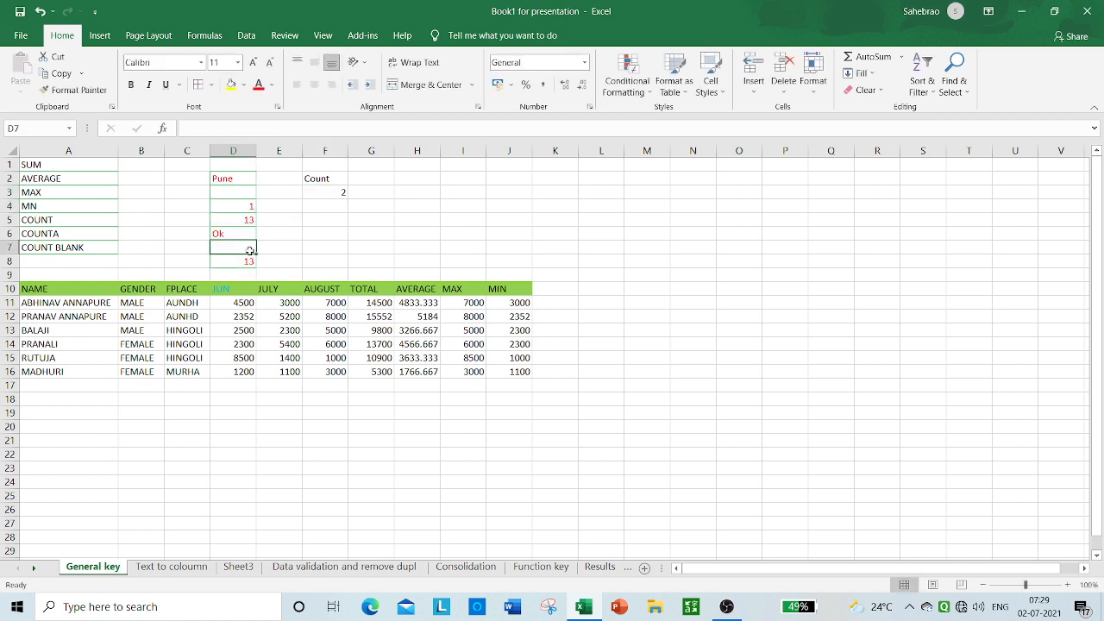
click(243, 194)
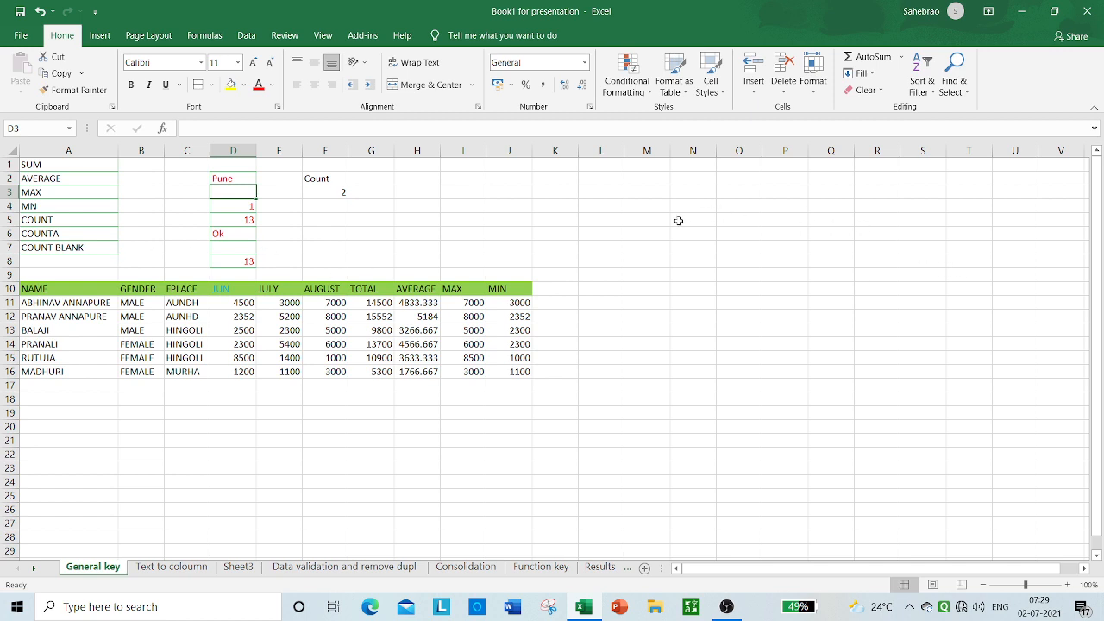
click(619, 205)
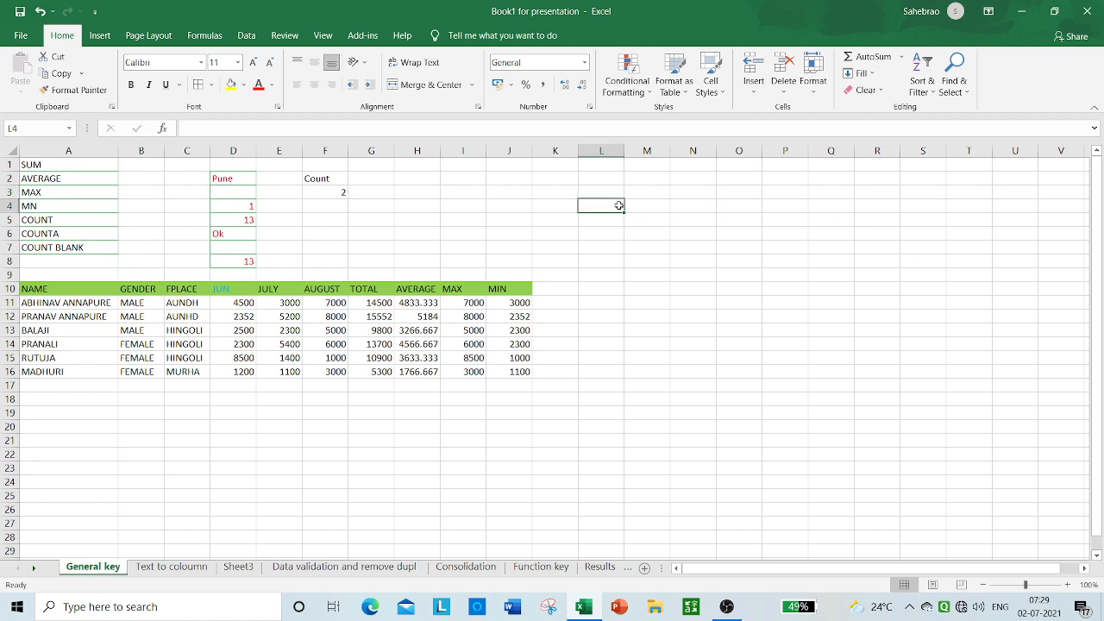
Step: Enter a first name in cell L4 and the value 2 in cell K5
text(P)
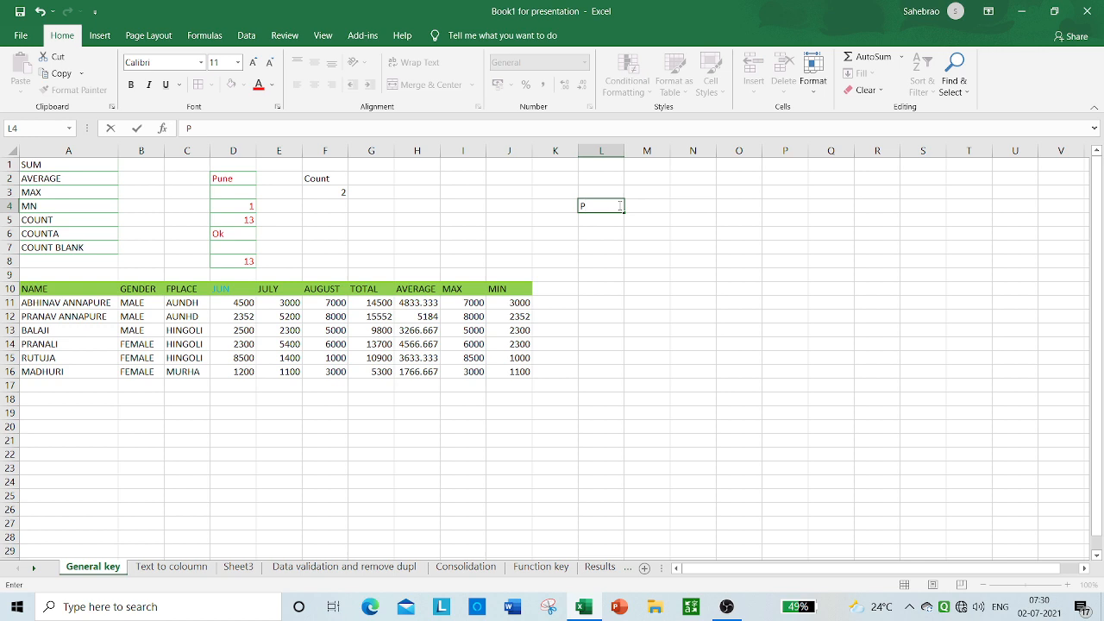
text(ranav)
key(Return)
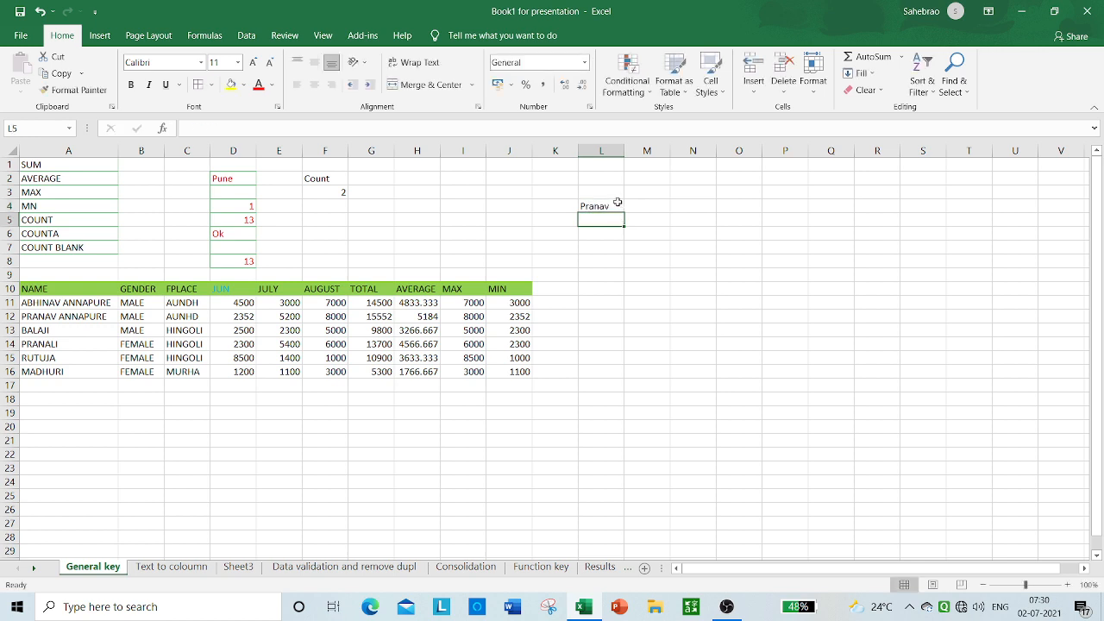
key(Left)
text(2)
Step: Enter 56 in cell H5, 89 in G5, 14 in D5 and 48 in B5
key(Left)
key(Left)
key(Left)
text(56)
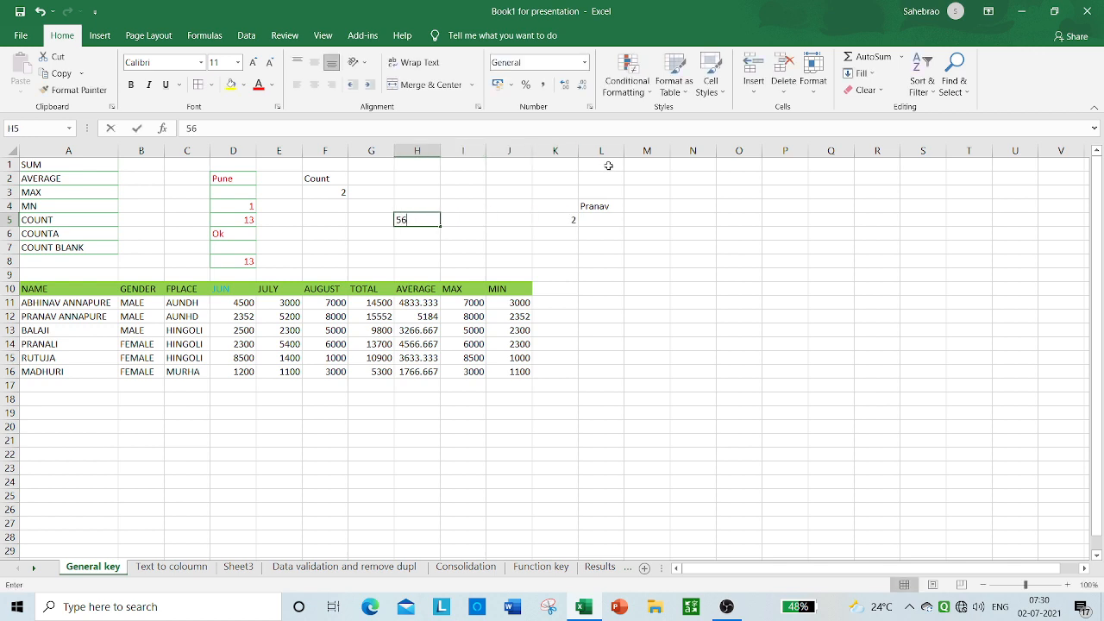
key(Left)
text(89)
key(Left)
key(Left)
key(Left)
text(14)
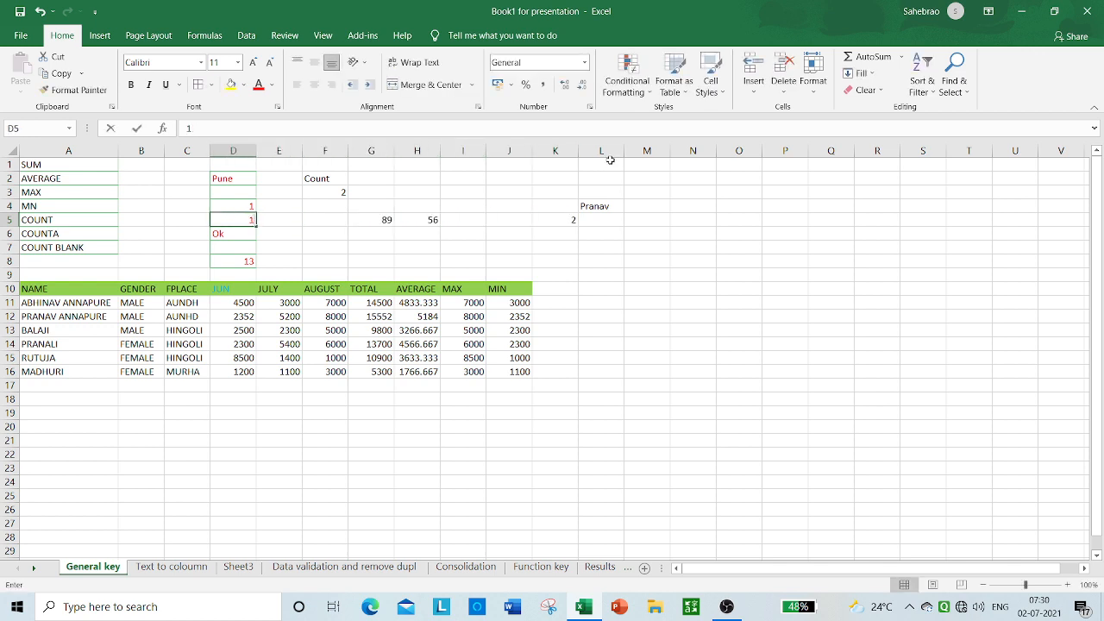
key(Left)
key(Left)
text(48)
key(Left)
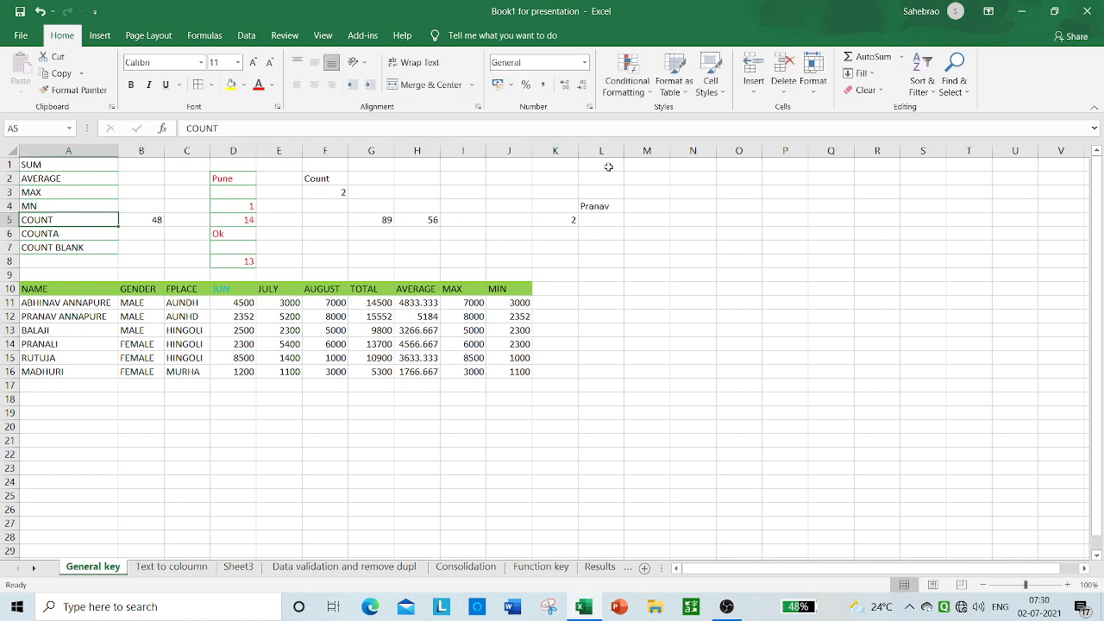
Step: Clear the contents of the range K4:L5
click(594, 225)
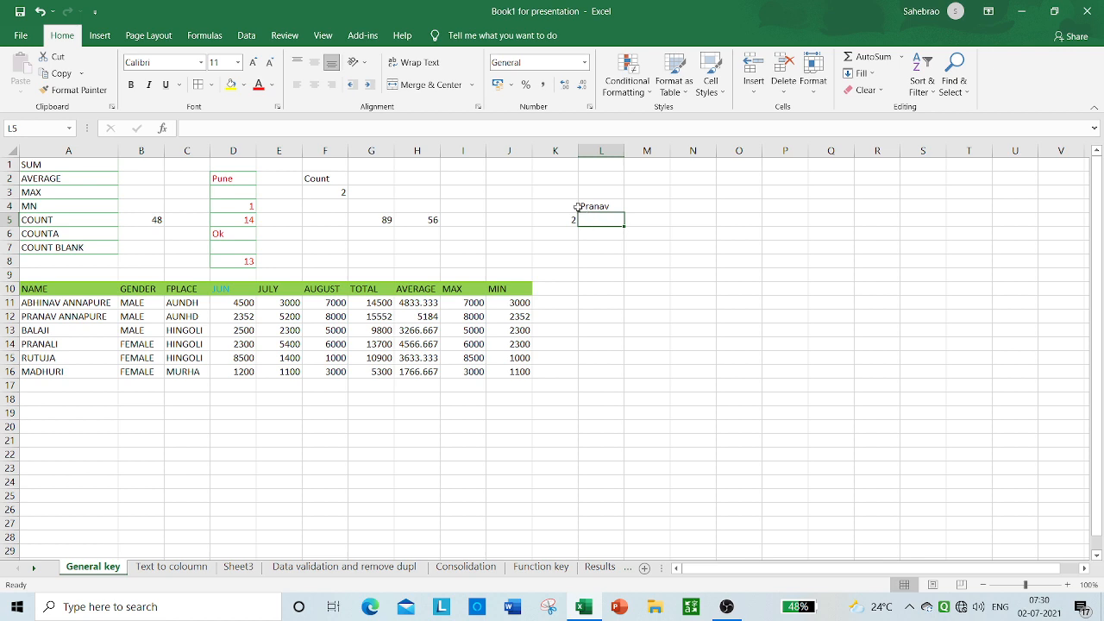
drag(572, 207, 608, 222)
key(Delete)
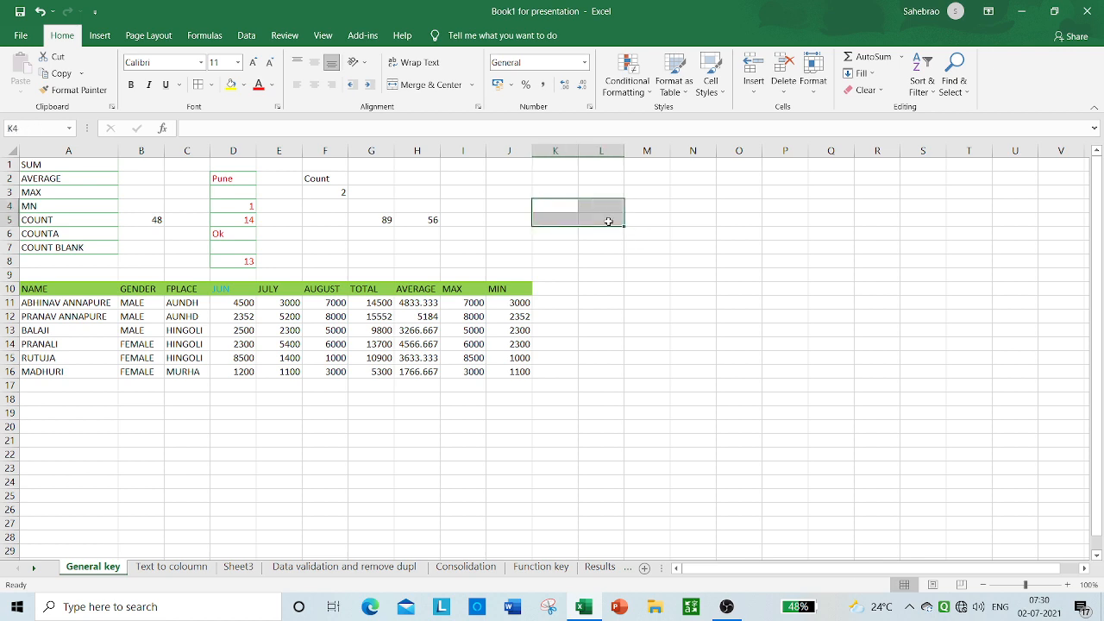
Step: Enter a first name in cell L5 as the text entry heading a new list in column L
click(608, 221)
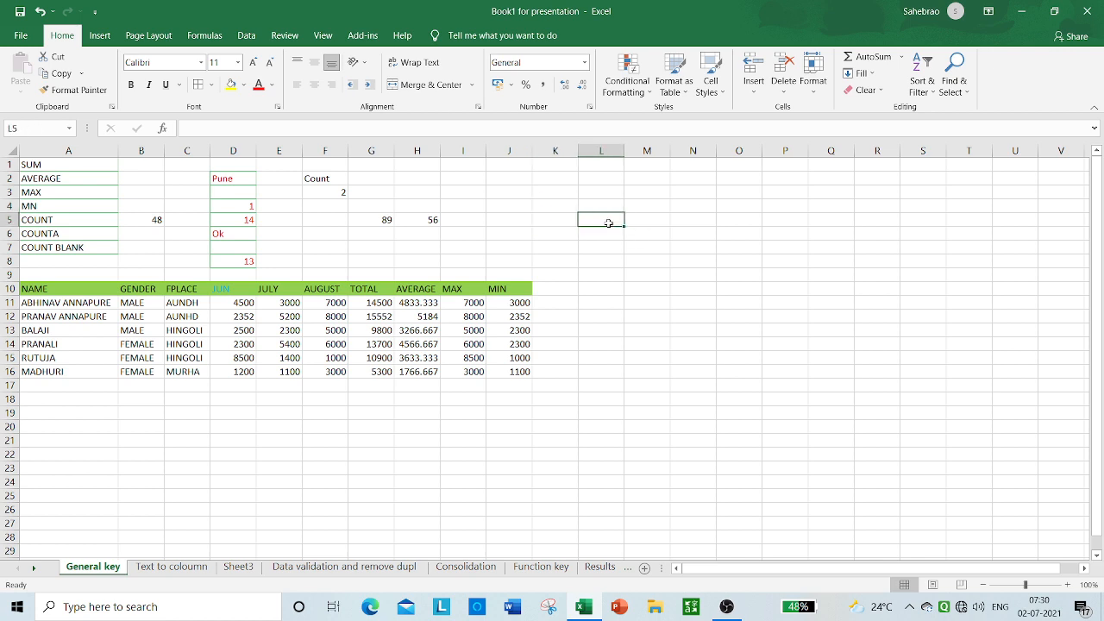
text(Pr)
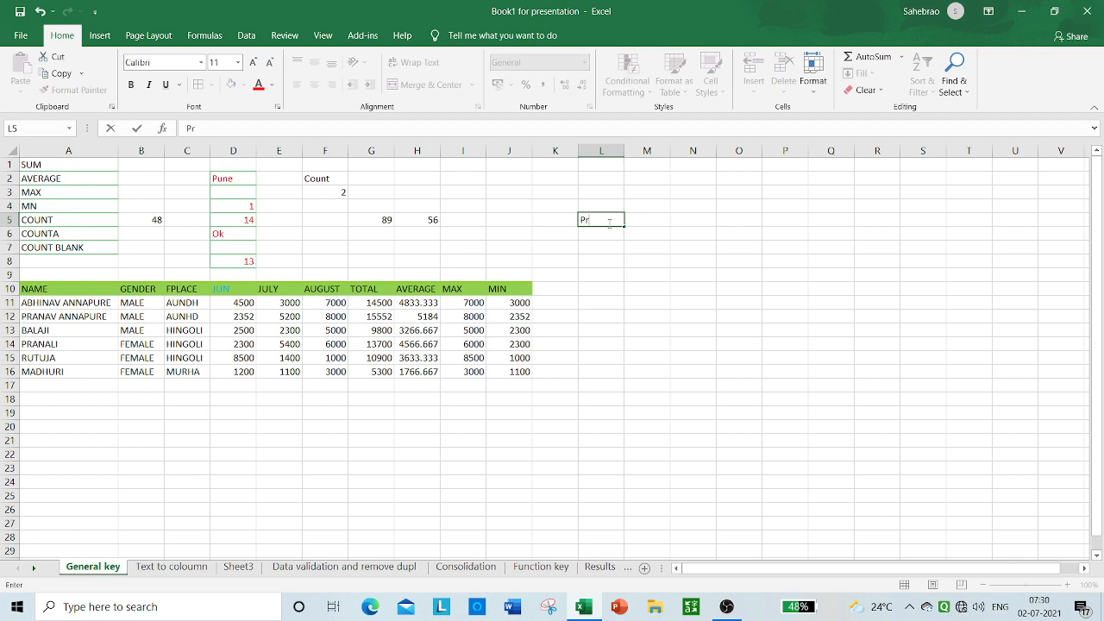
text(anav)
Step: Enter the values 2, 58 and 9 in cells L7, L8 and L9, leaving L6 empty
click(609, 244)
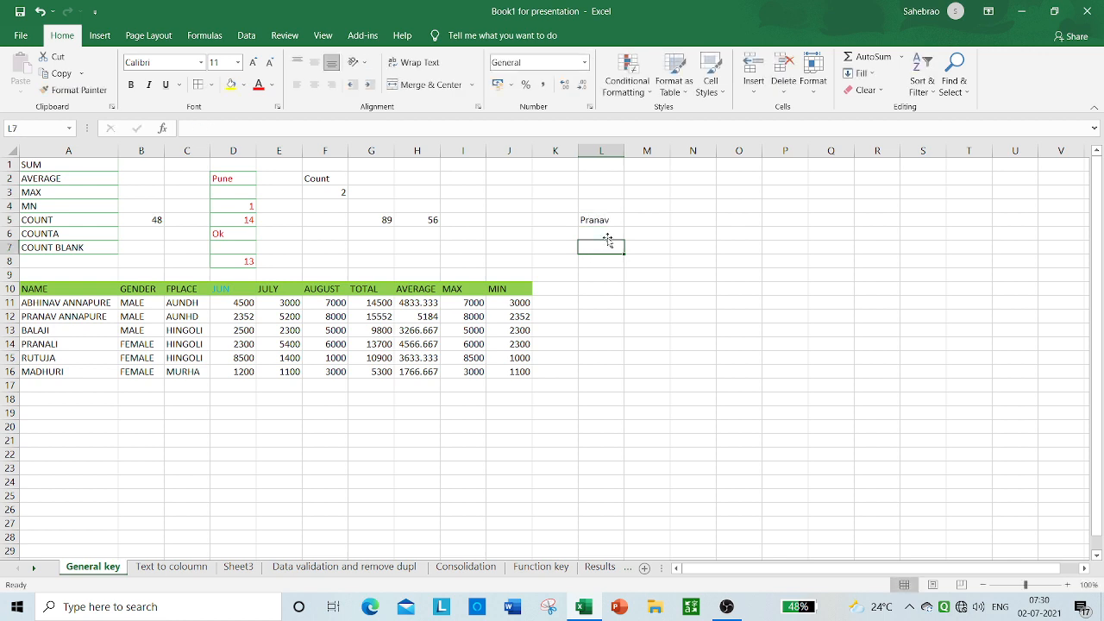
text(2)
key(Return)
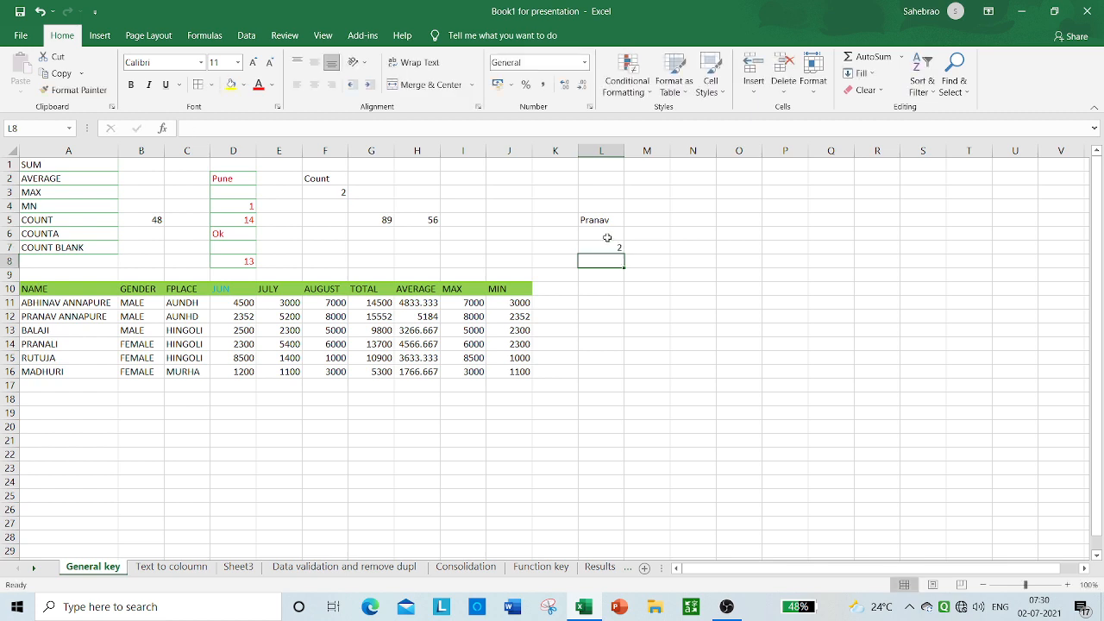
text(58)
key(Return)
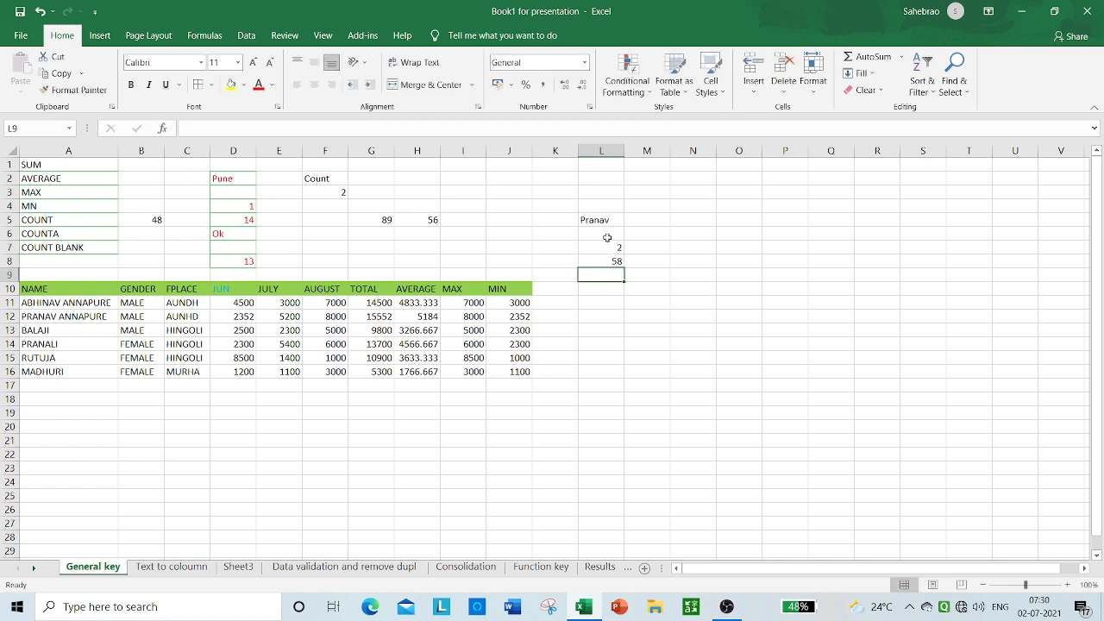
text(9)
key(Return)
Step: Extend the column L list with 2 in cell L12 and 4 in L15, leaving two empty cells before each value
key(Return)
key(Return)
text(2)
key(Return)
key(Return)
key(Return)
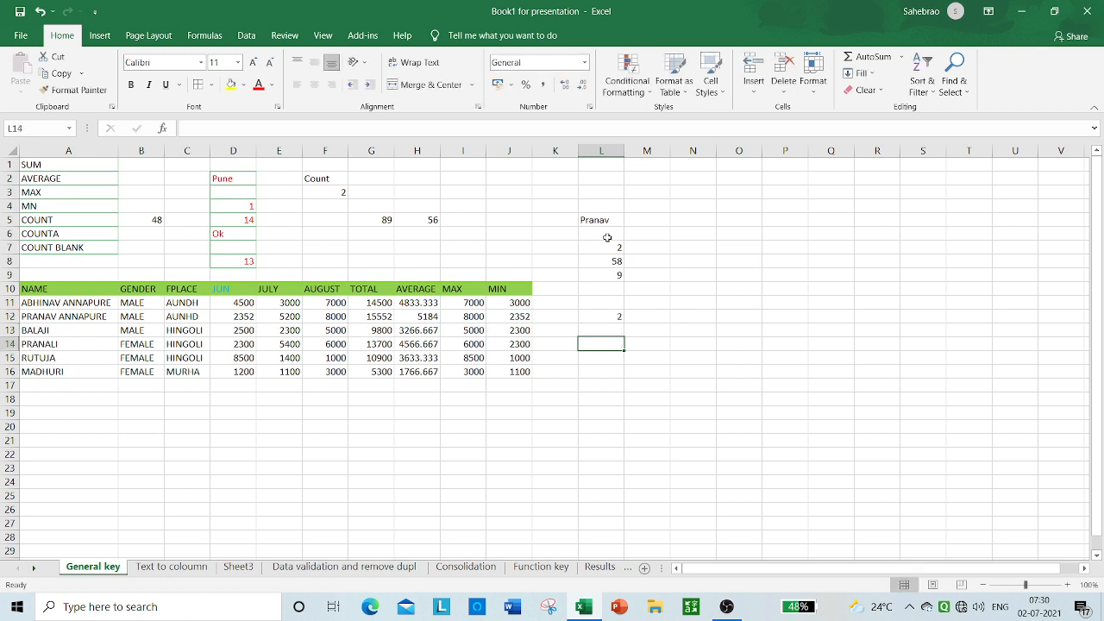
text(4)
key(Return)
Step: Enter 78 in cell L18, 14 in L21 and 6 in L24, leaving the cells between them empty
key(Return)
key(Return)
text(78)
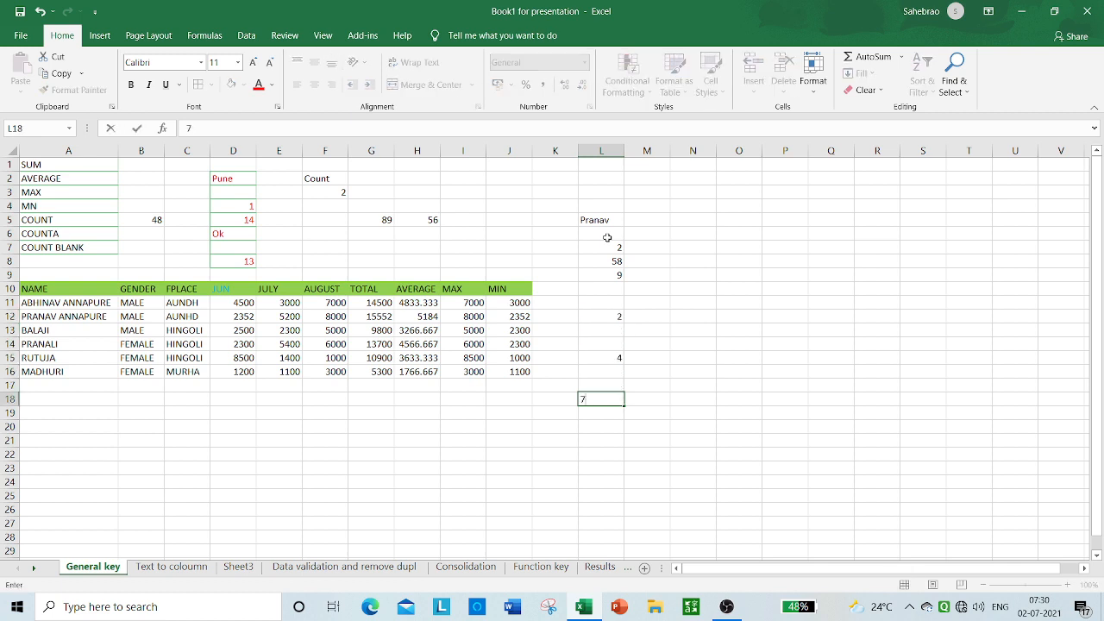
key(Return)
key(Return)
key(Return)
text(14)
key(Return)
key(Return)
key(Return)
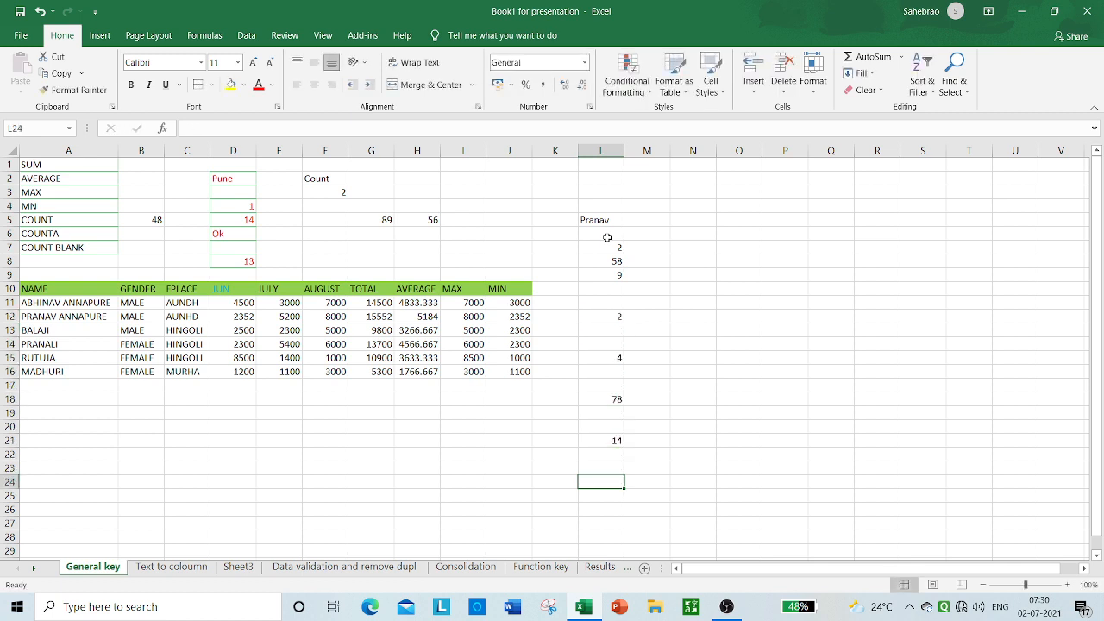
text(6)
key(Return)
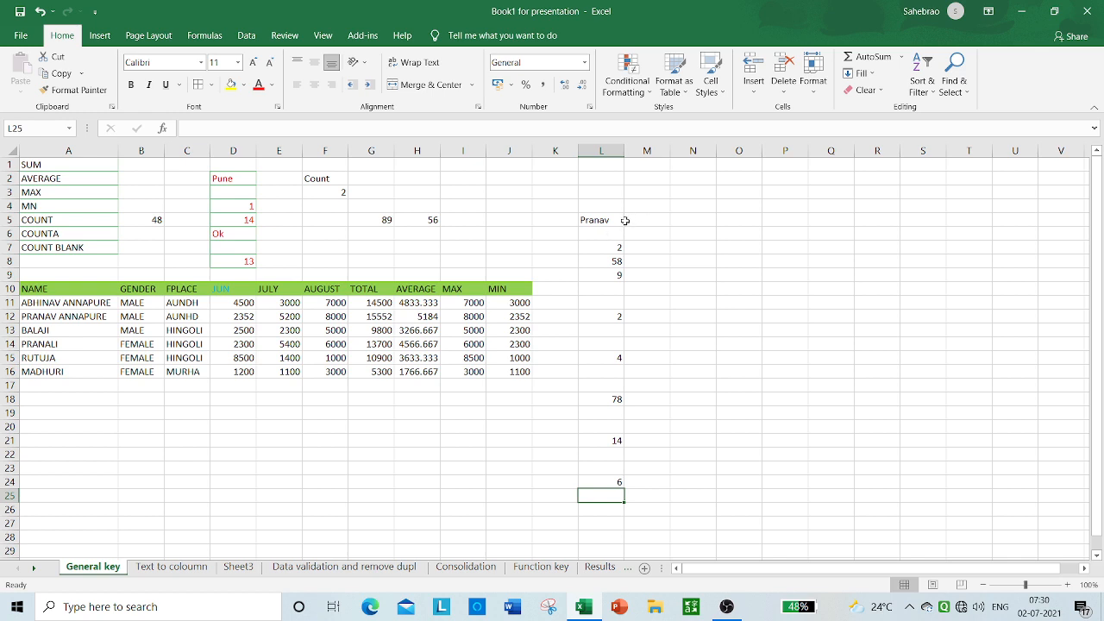
Step: Apply All Borders to the range L5:L24
drag(594, 220, 620, 482)
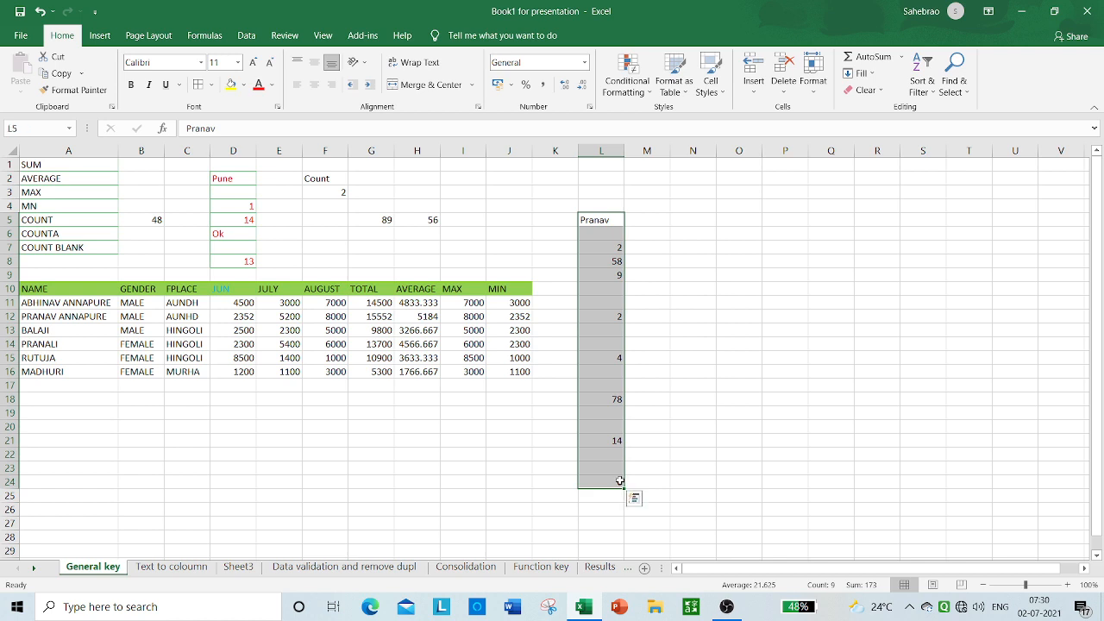
click(211, 84)
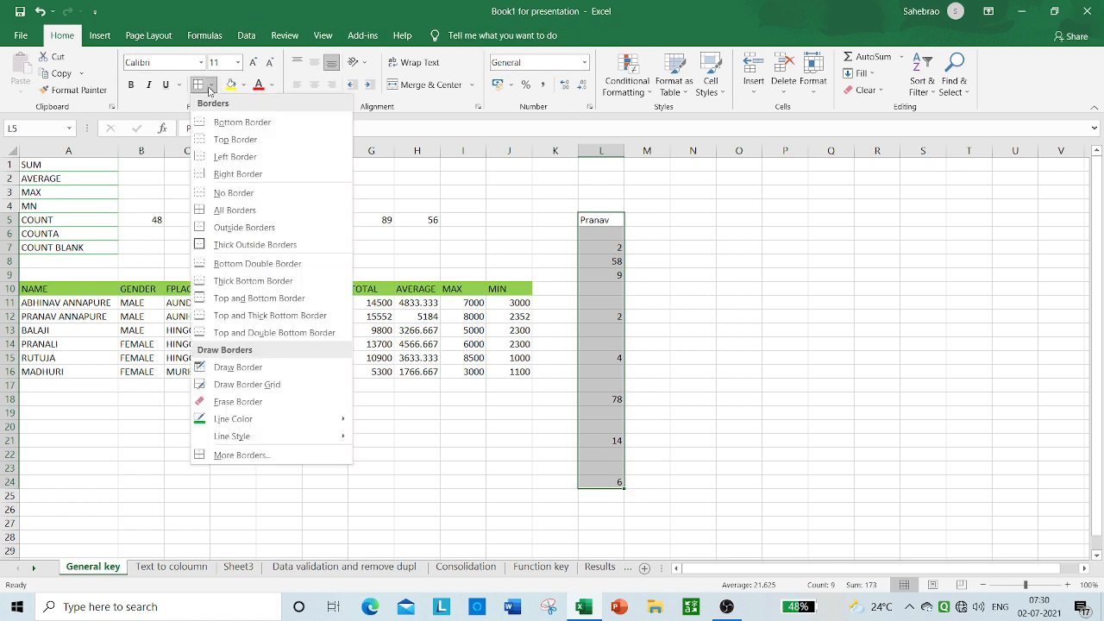
click(205, 208)
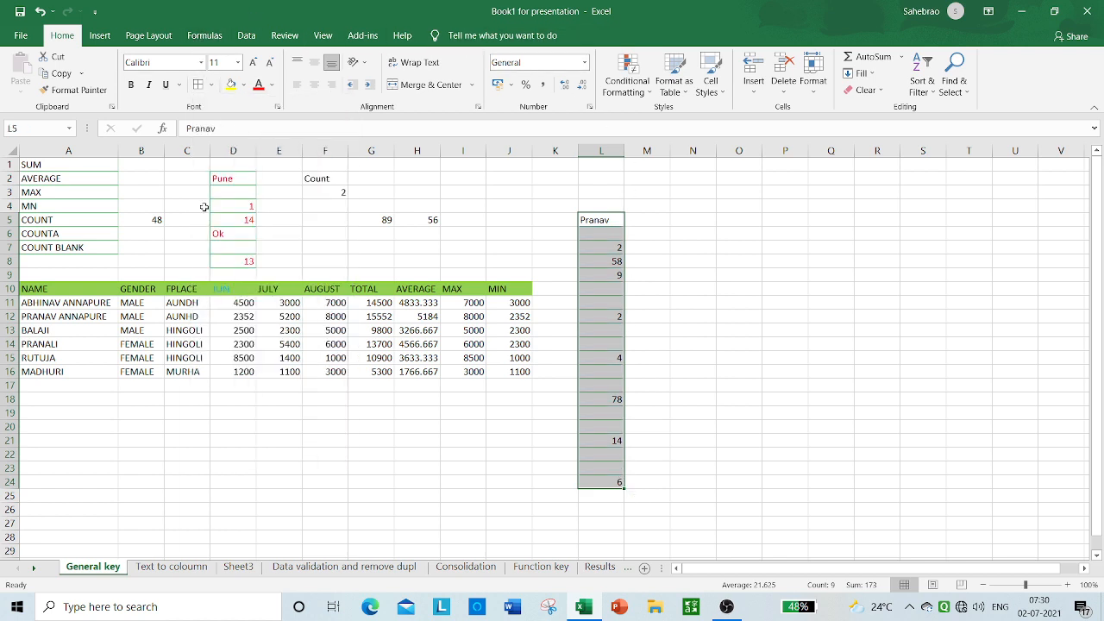
Step: Fill the range L5:L24 with standard Green and centre its contents horizontally
click(244, 85)
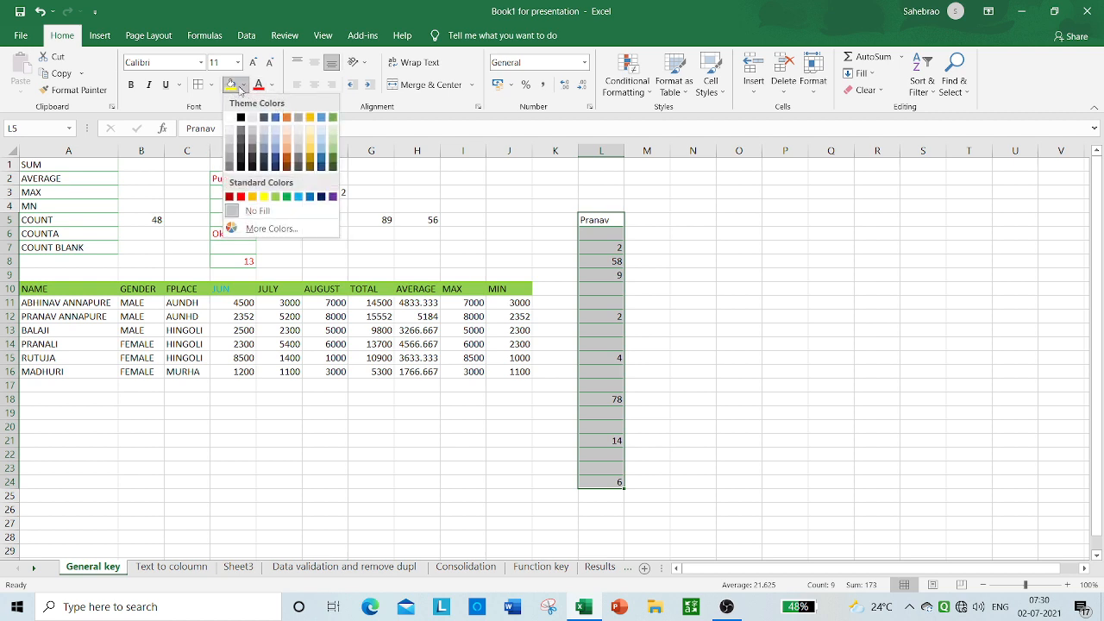
click(287, 196)
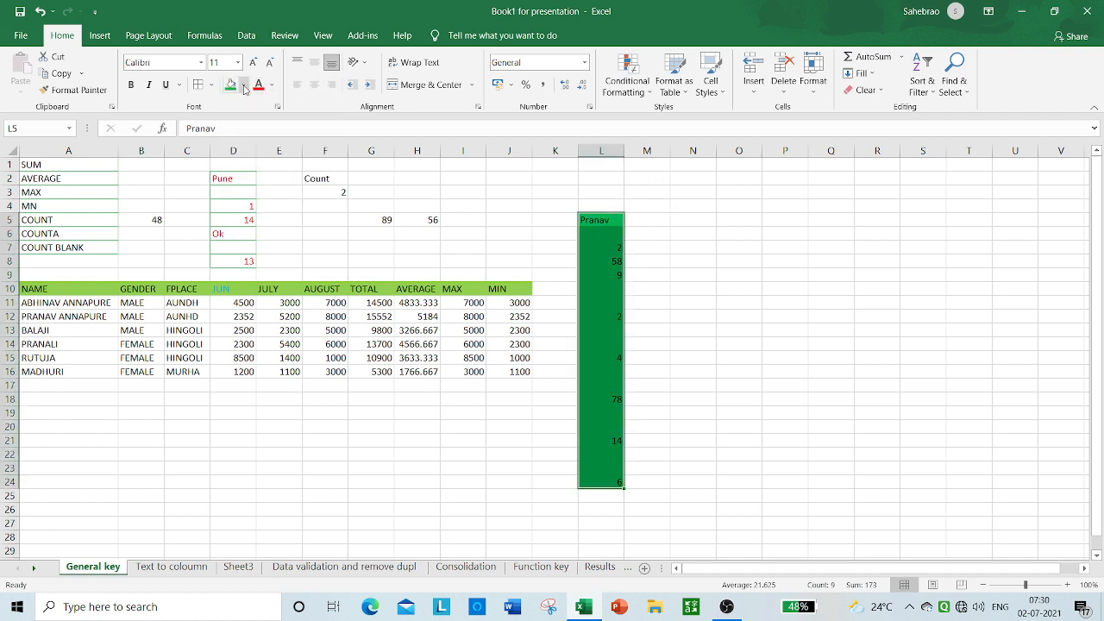
click(315, 84)
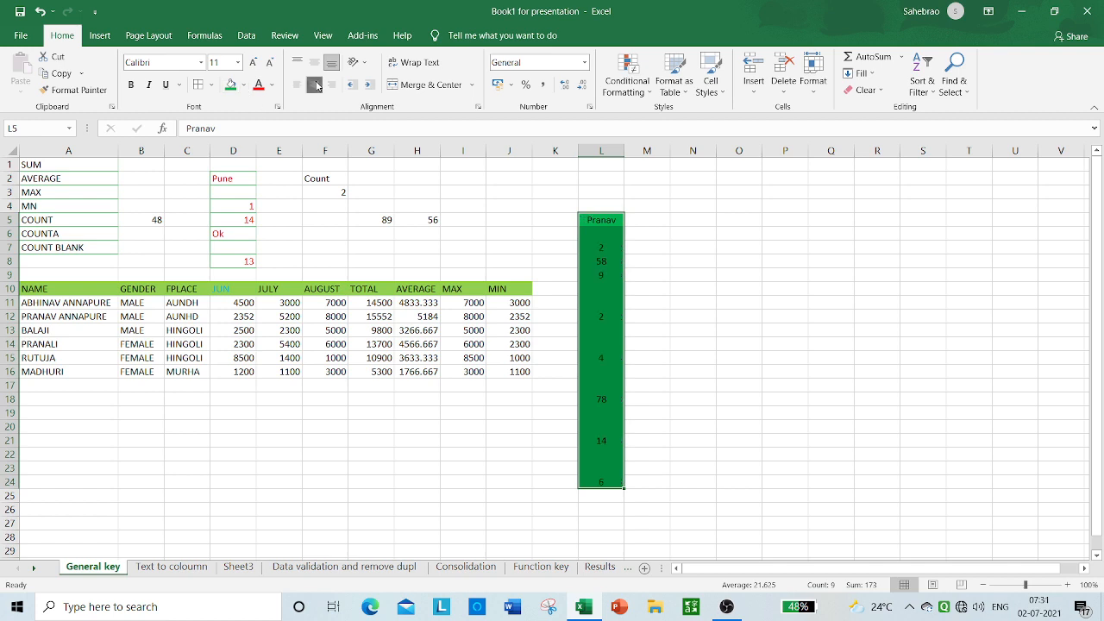
Step: Set the font of the range L5:L24 to Agency FB at size 14
click(201, 62)
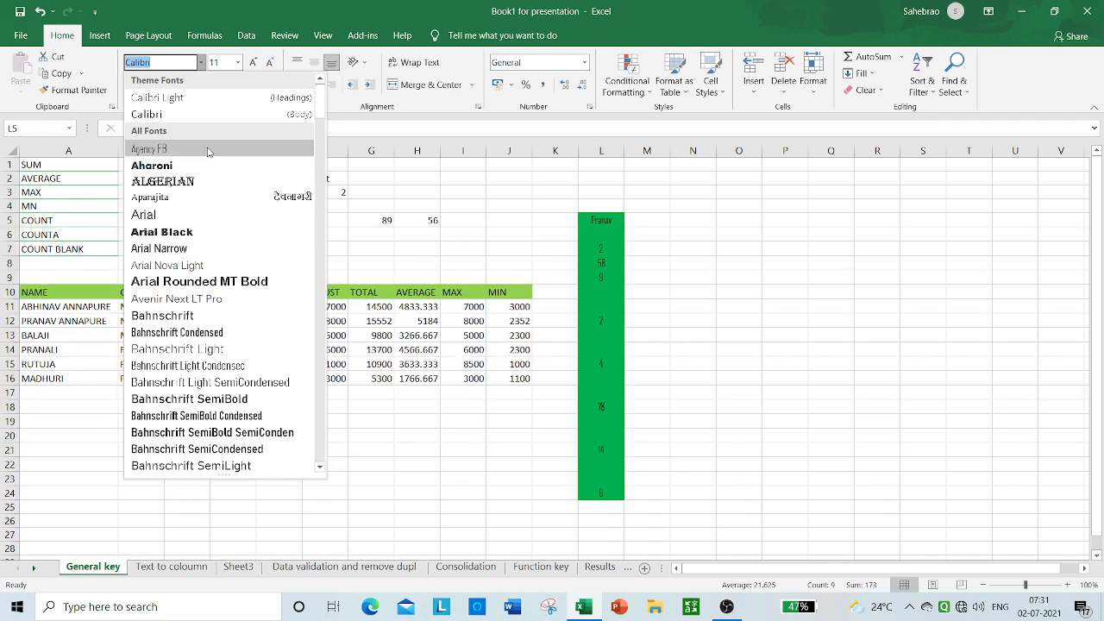
click(207, 150)
click(252, 63)
click(253, 63)
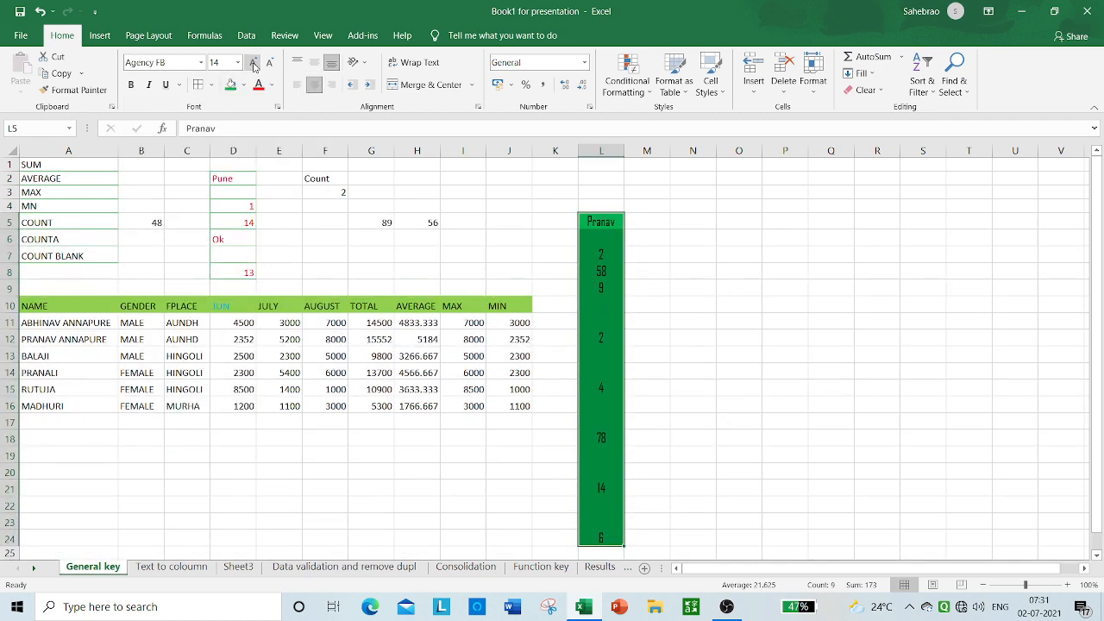
click(253, 63)
click(253, 63)
drag(1097, 216, 1087, 331)
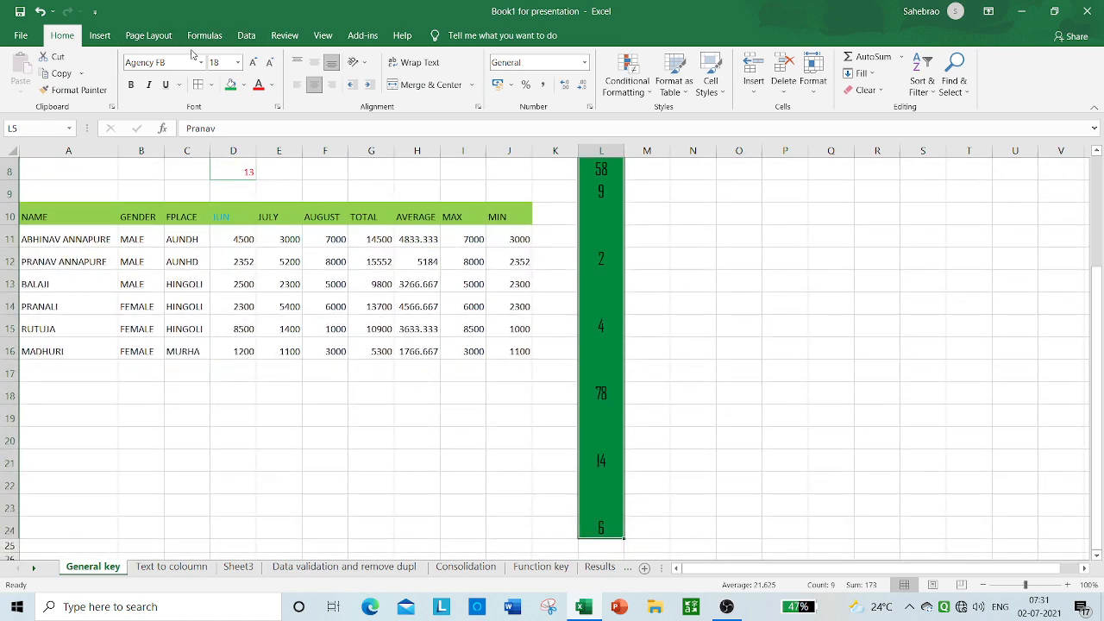
click(269, 63)
click(269, 63)
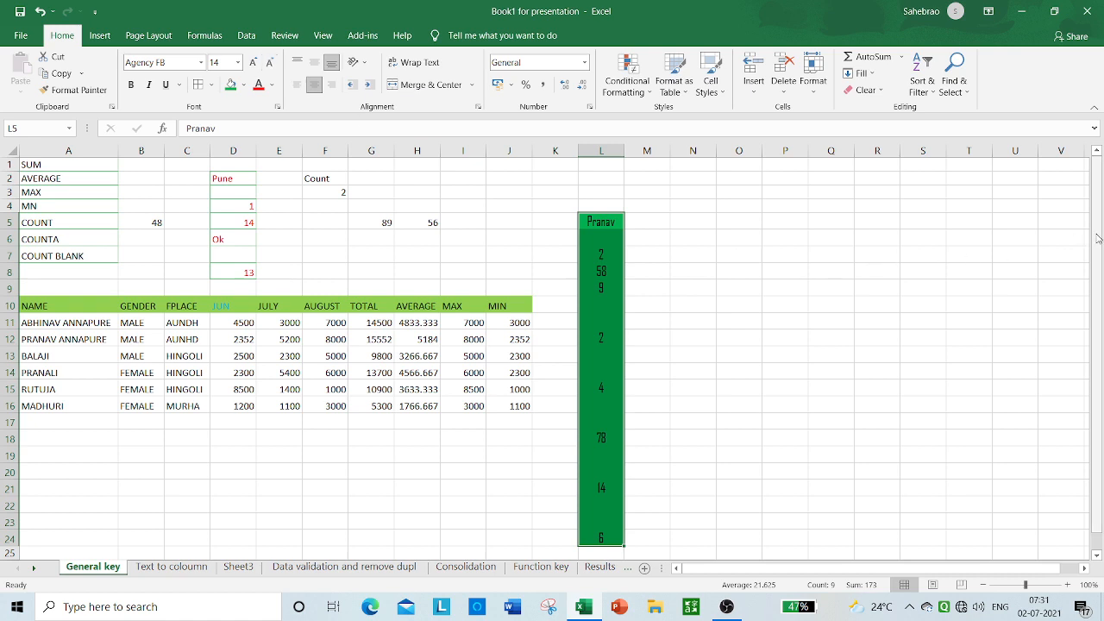
Step: Count the numeric cells of the range L6:L24 with a COUNT formula in cell N6
drag(1097, 233, 1097, 246)
click(658, 237)
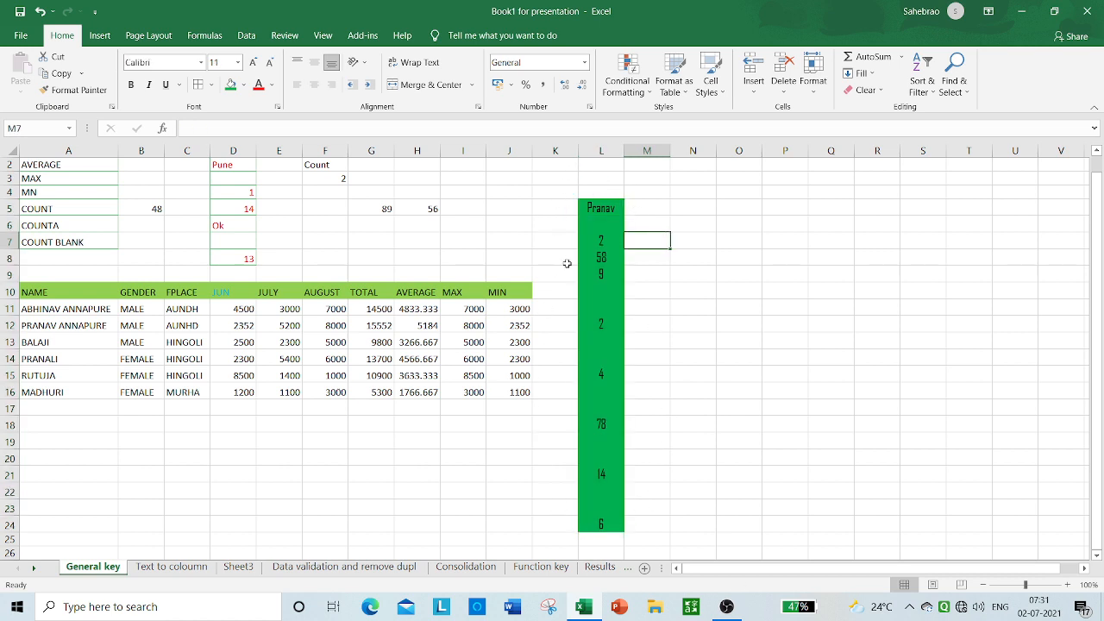
click(654, 225)
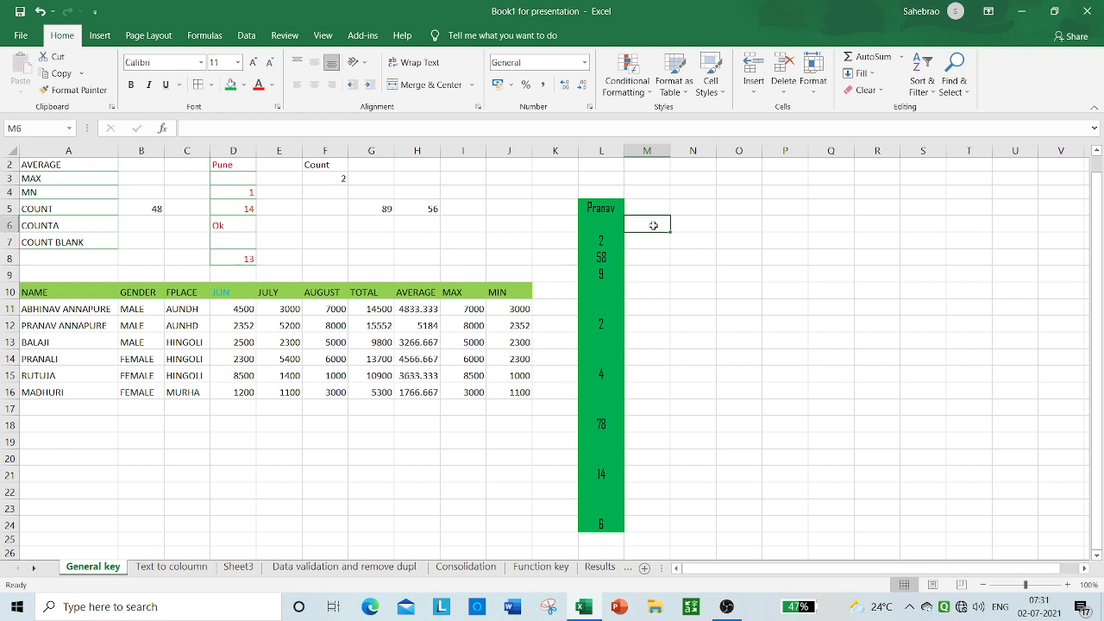
click(697, 228)
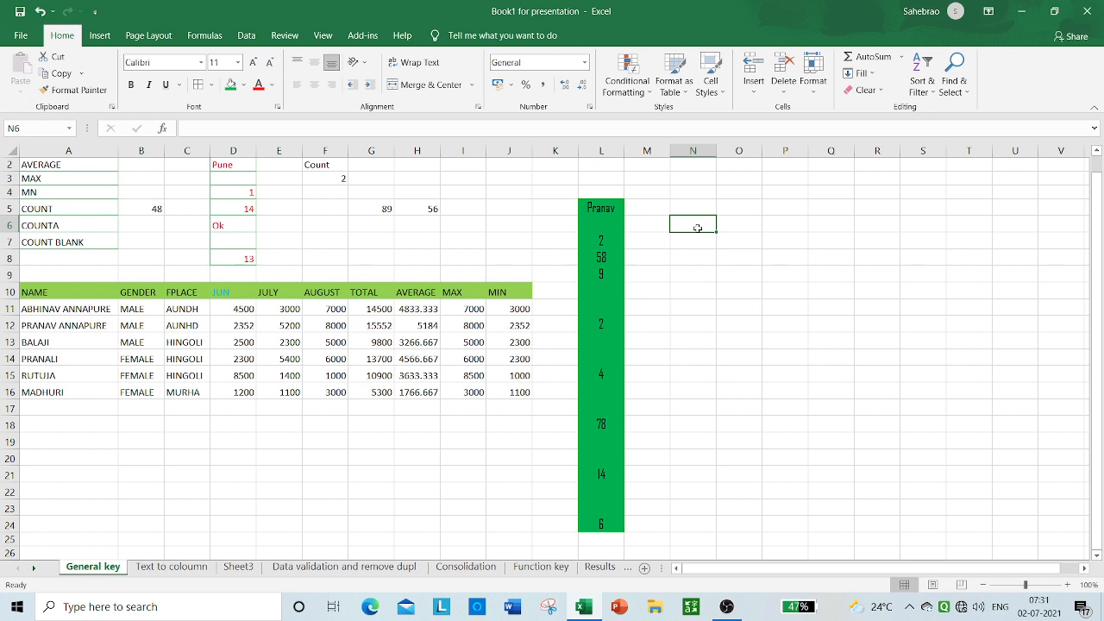
text(=)
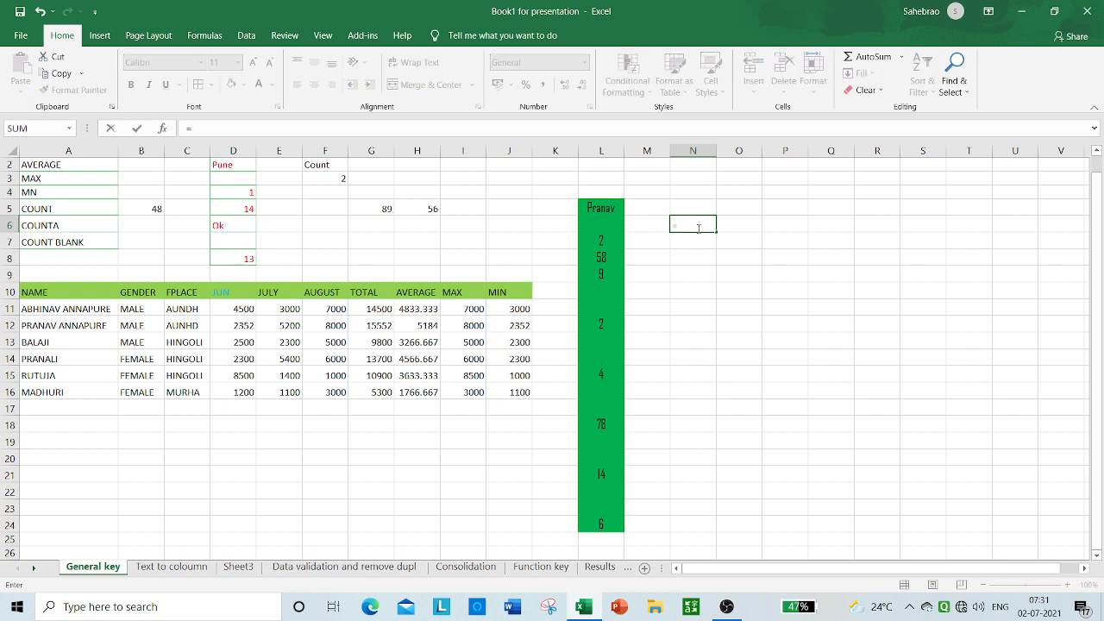
text(cou)
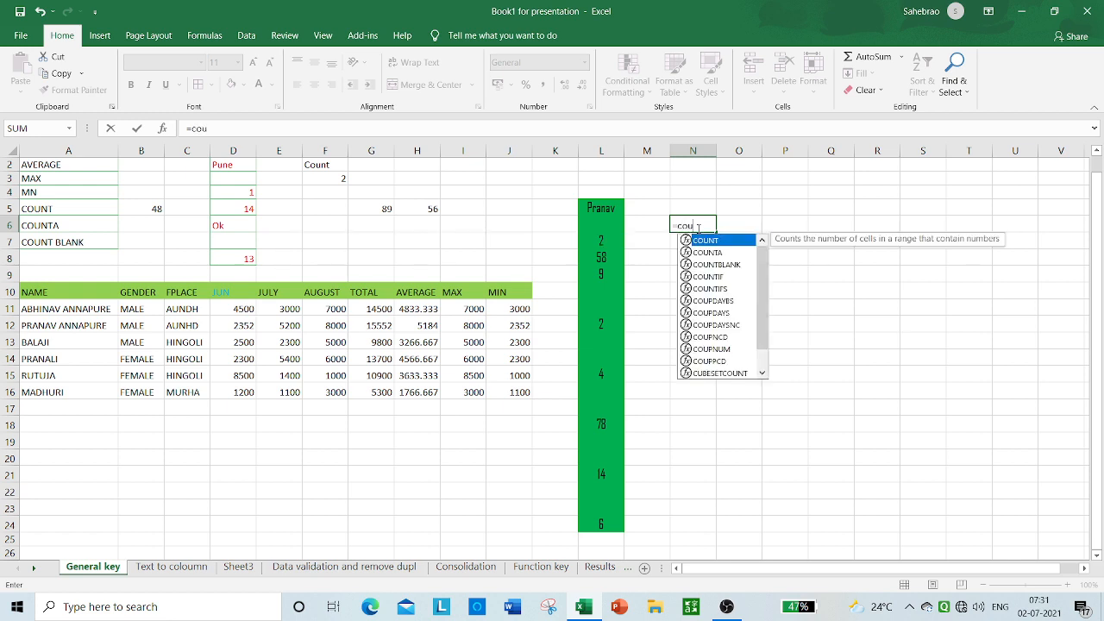
key(Tab)
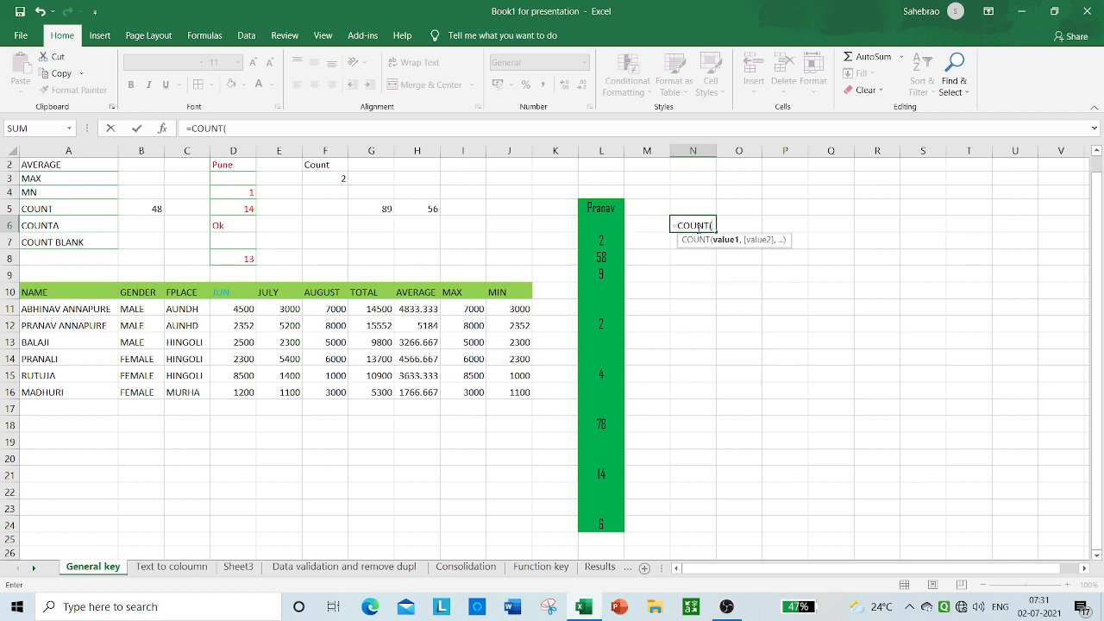
click(605, 226)
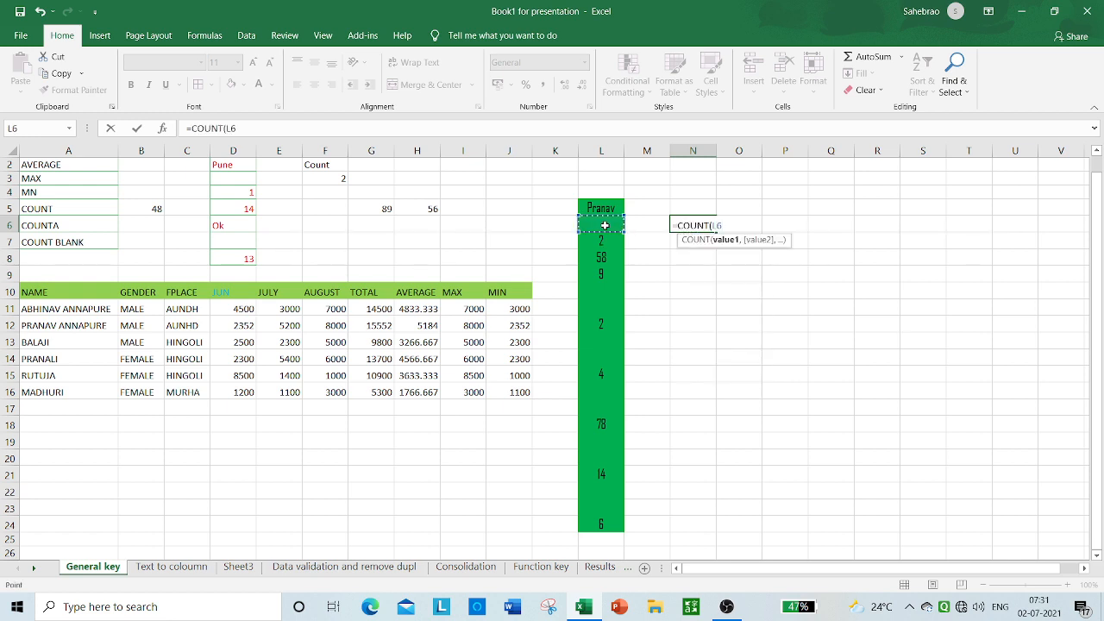
drag(606, 227, 600, 524)
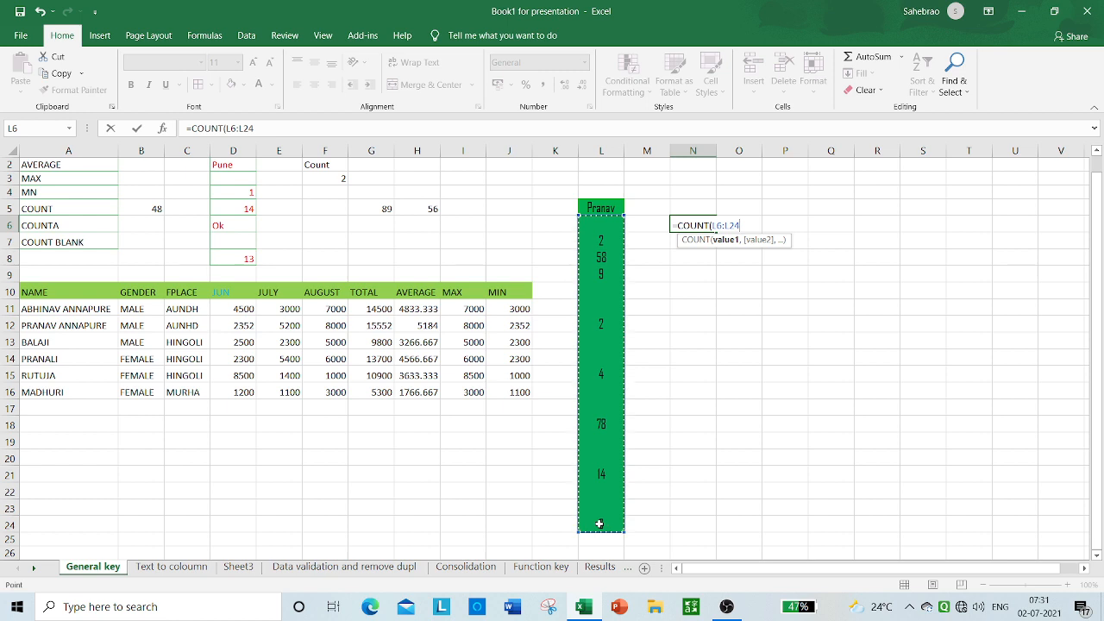
text())
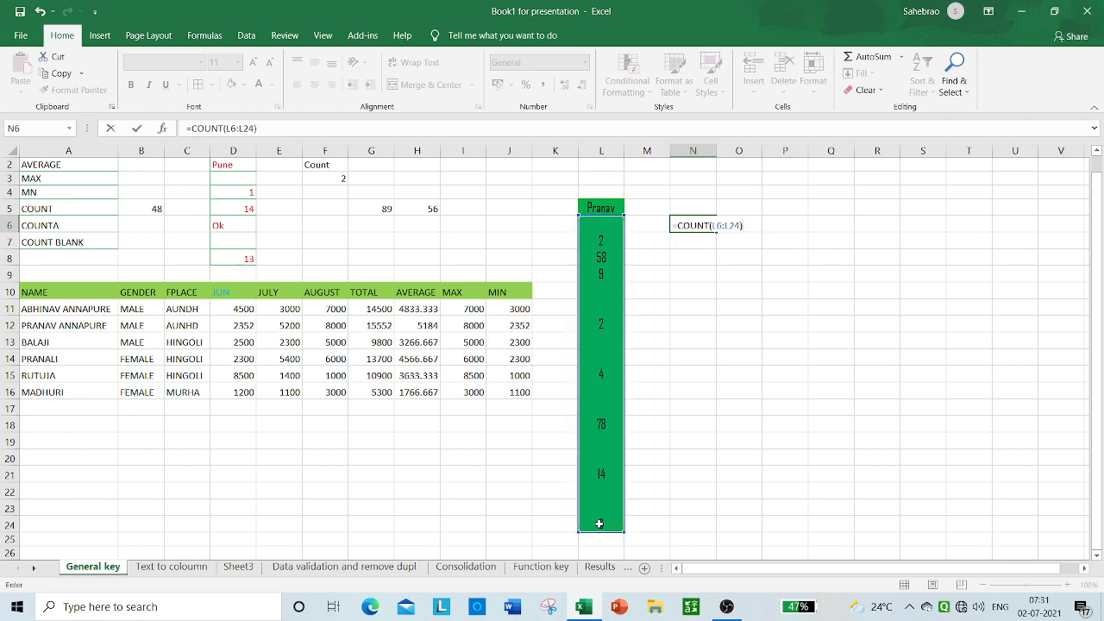
key(Return)
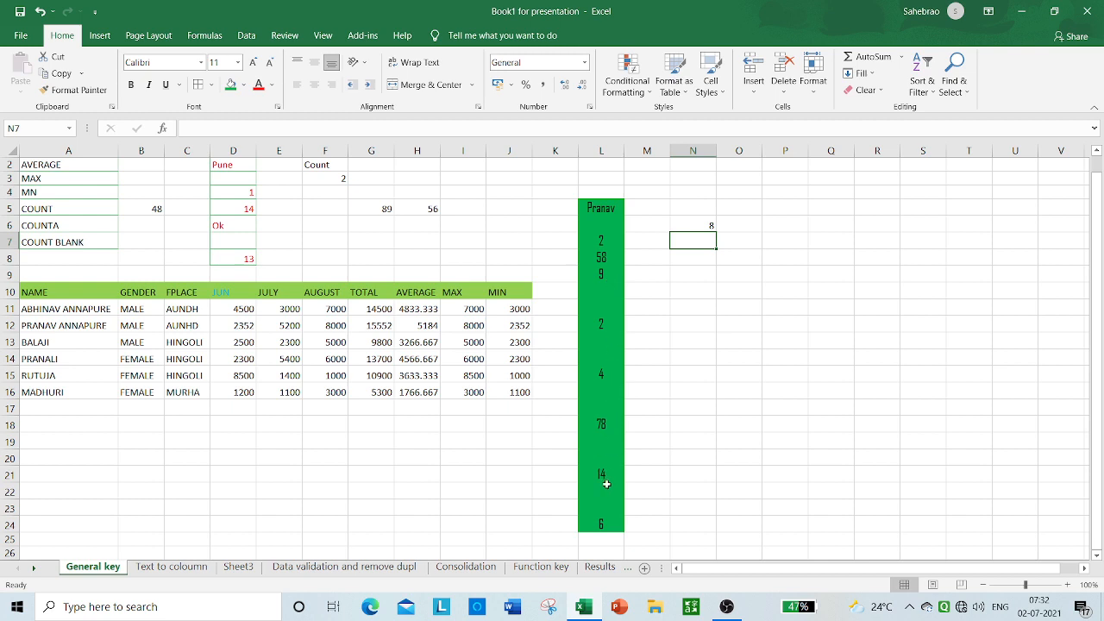
Step: Replace the formula in cell N6 with a COUNTBLANK formula over the range L6:L24
click(699, 223)
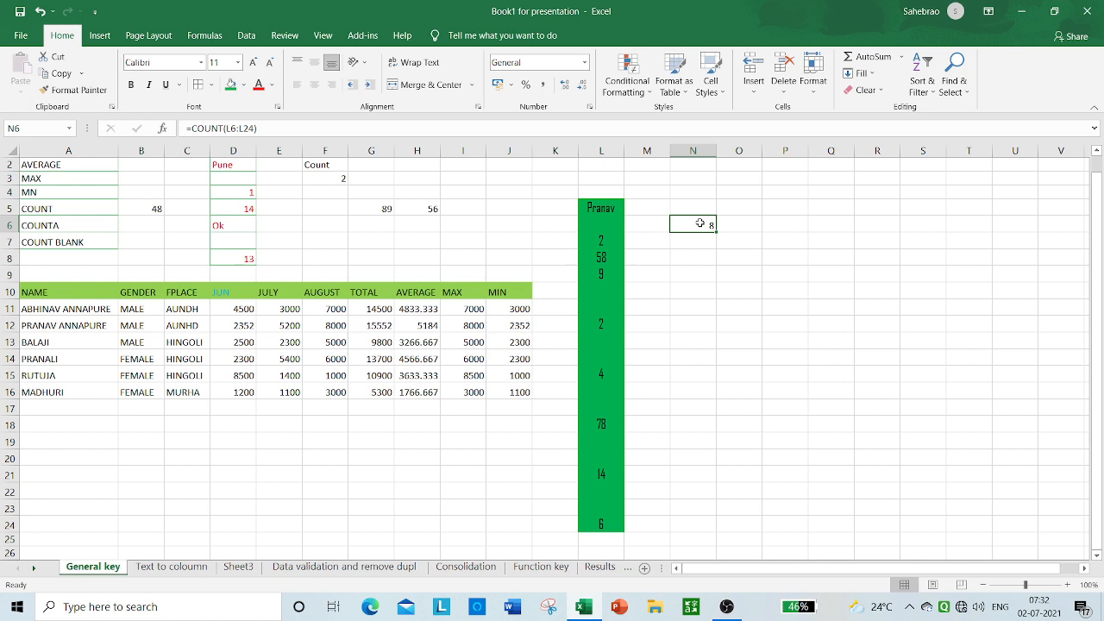
key(Delete)
text(=)
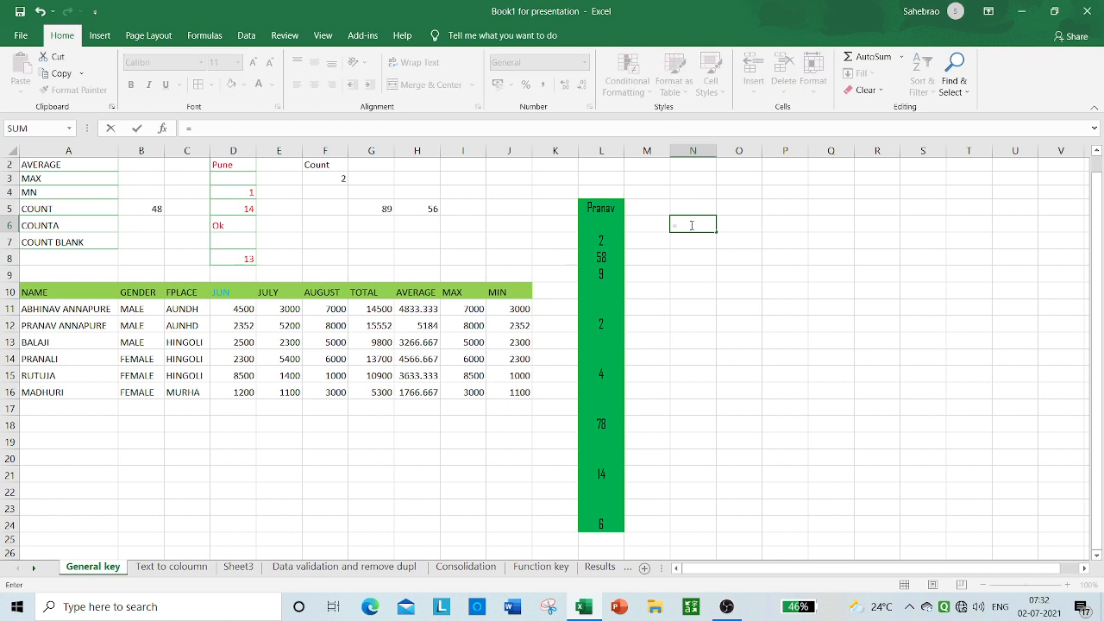
text(coun)
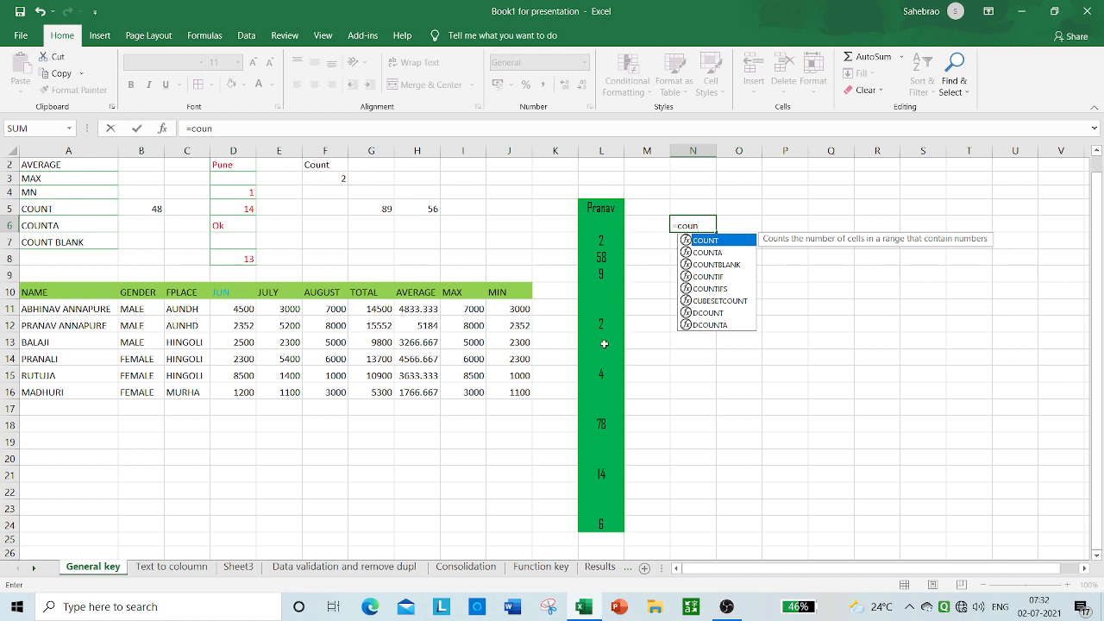
click(705, 264)
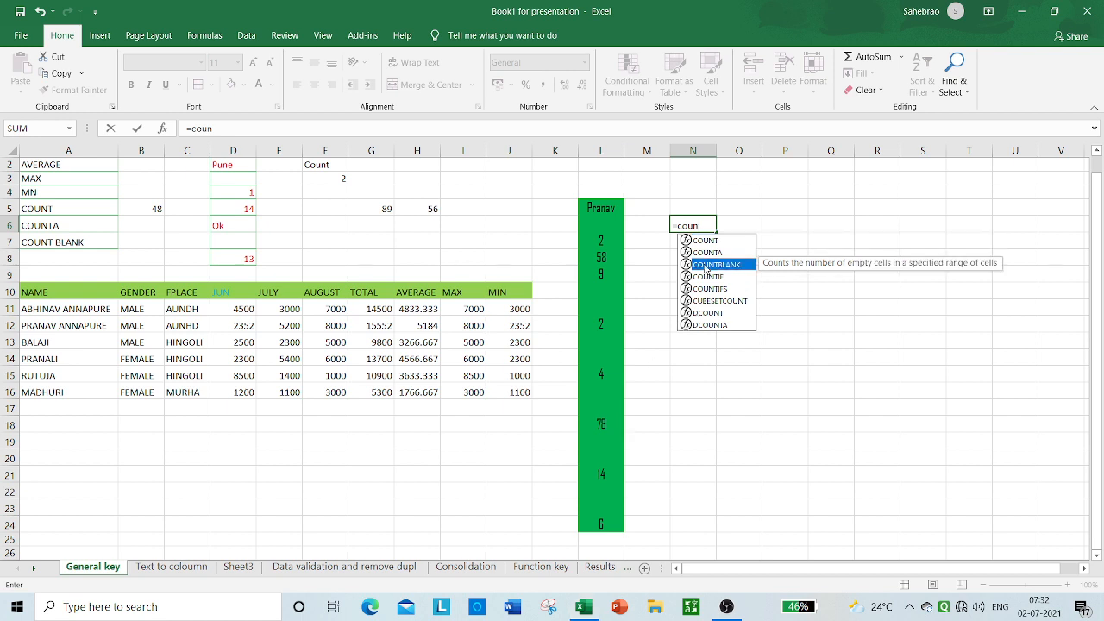
double_click(705, 265)
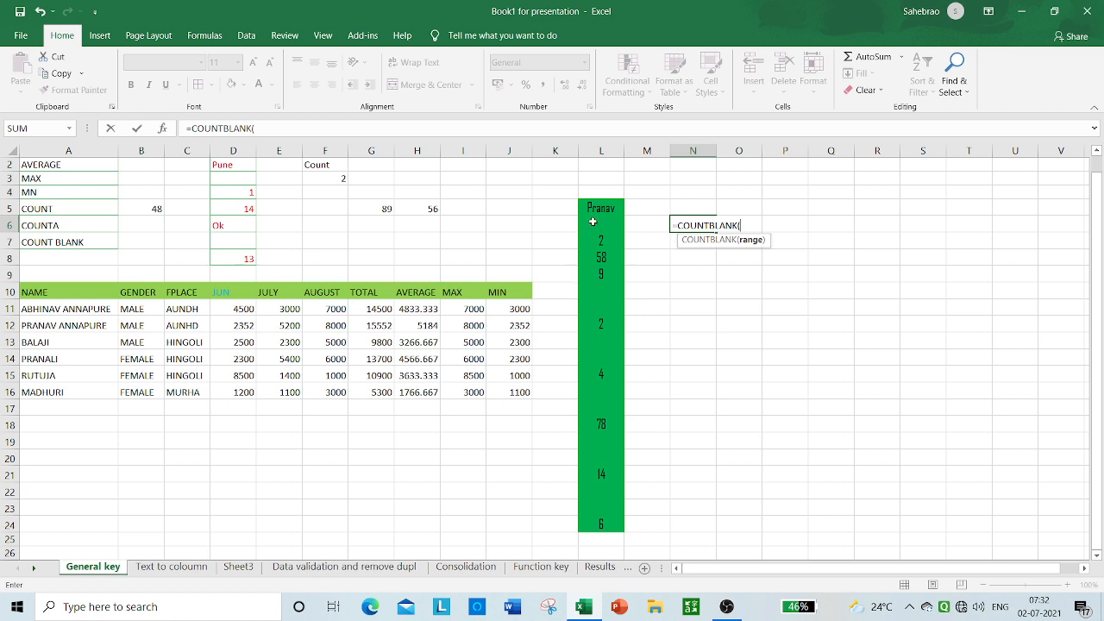
drag(593, 220, 605, 524)
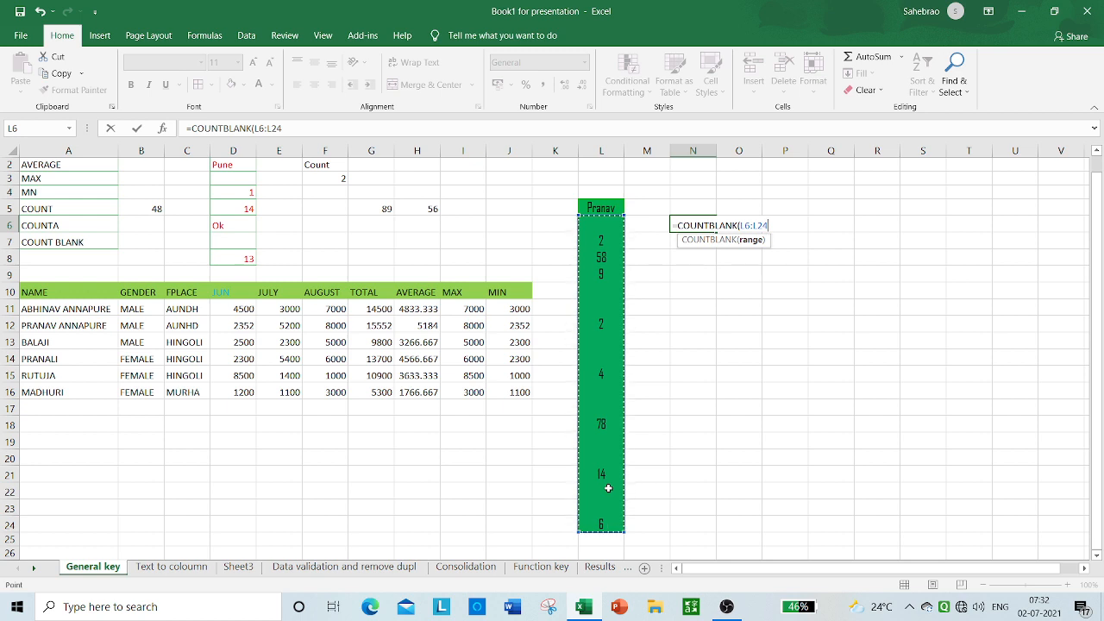
text())
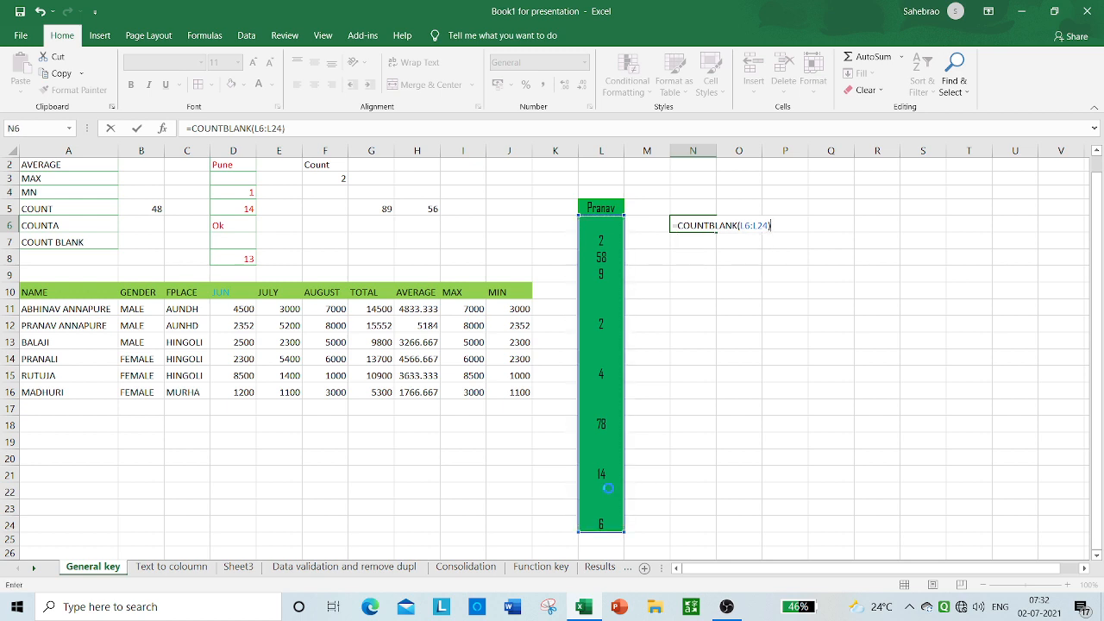
key(Return)
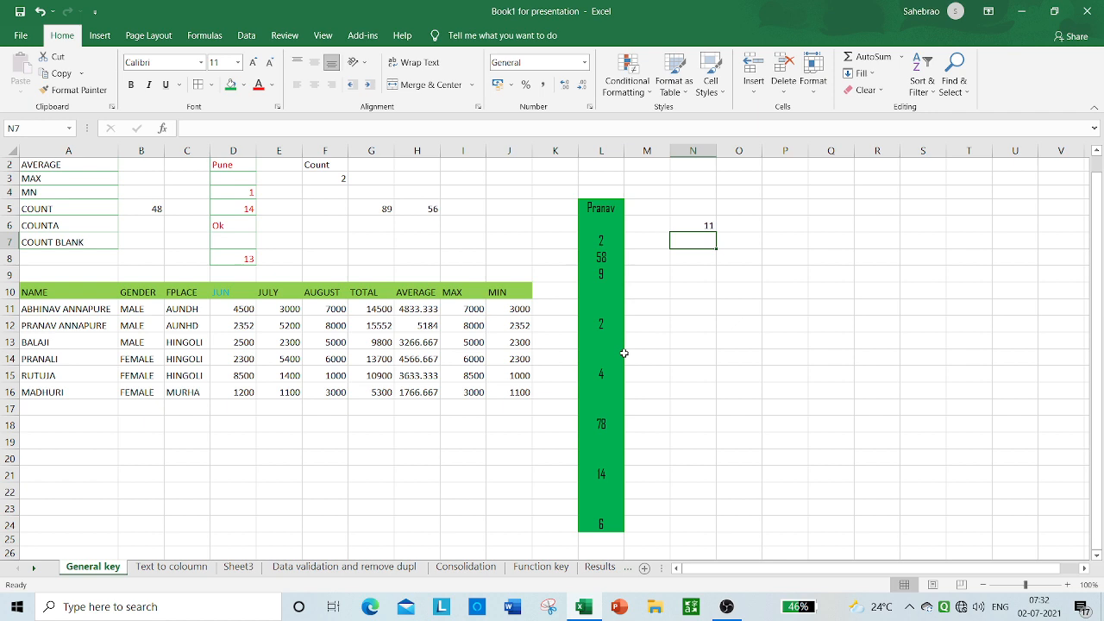
Step: Go through the empty cells of the list in column L from row 23 up to row 6 to check the COUNTBLANK result
click(638, 513)
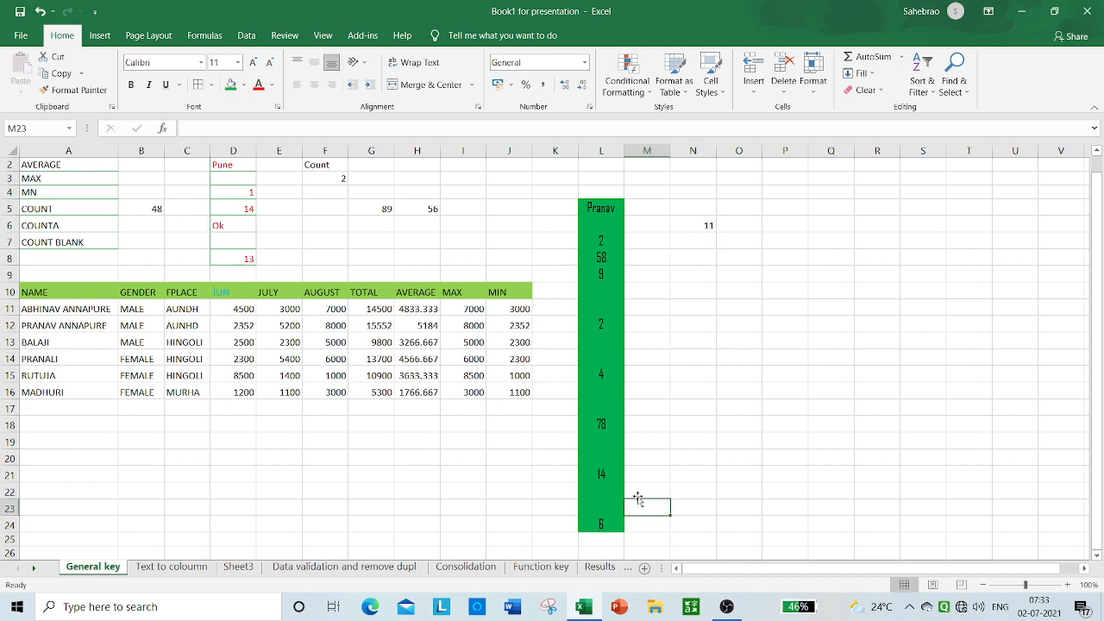
click(638, 492)
click(632, 455)
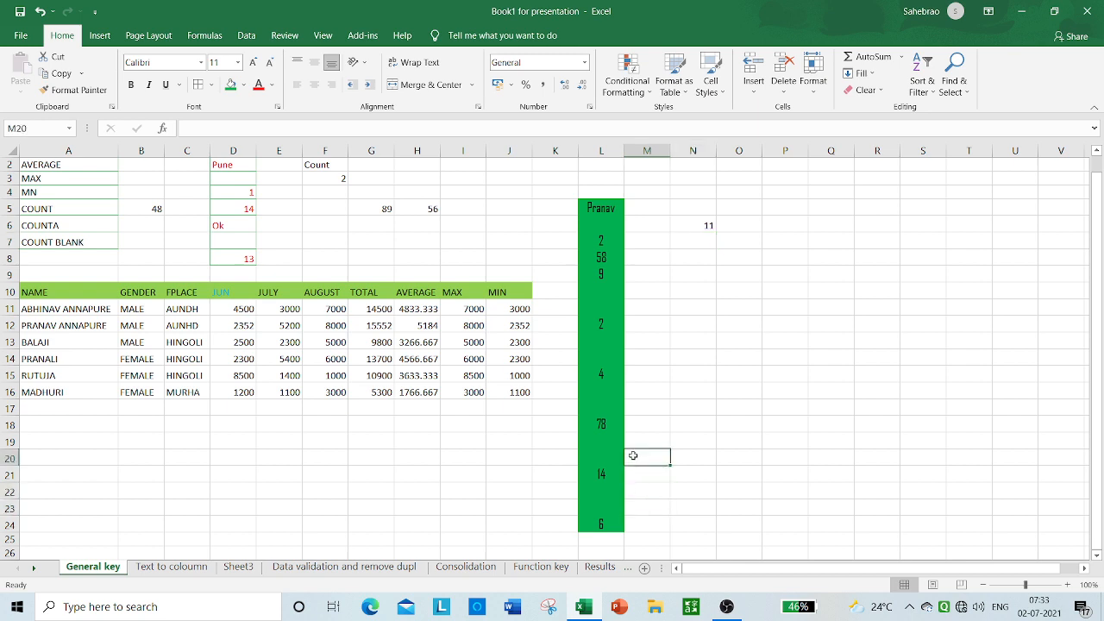
click(634, 441)
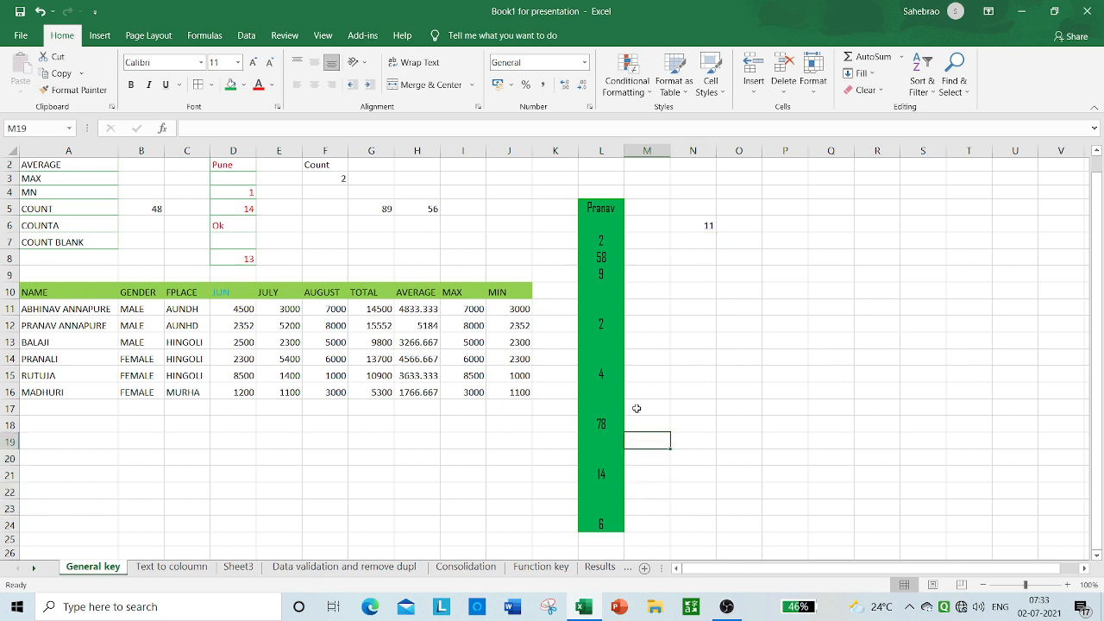
click(636, 407)
click(638, 394)
click(639, 362)
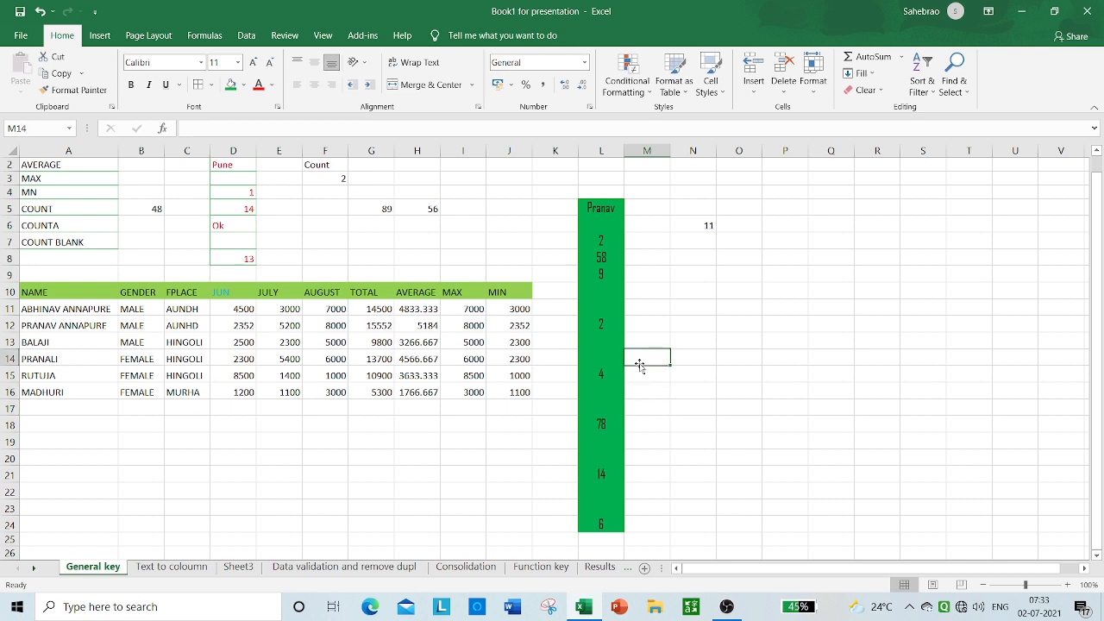
click(642, 339)
click(643, 323)
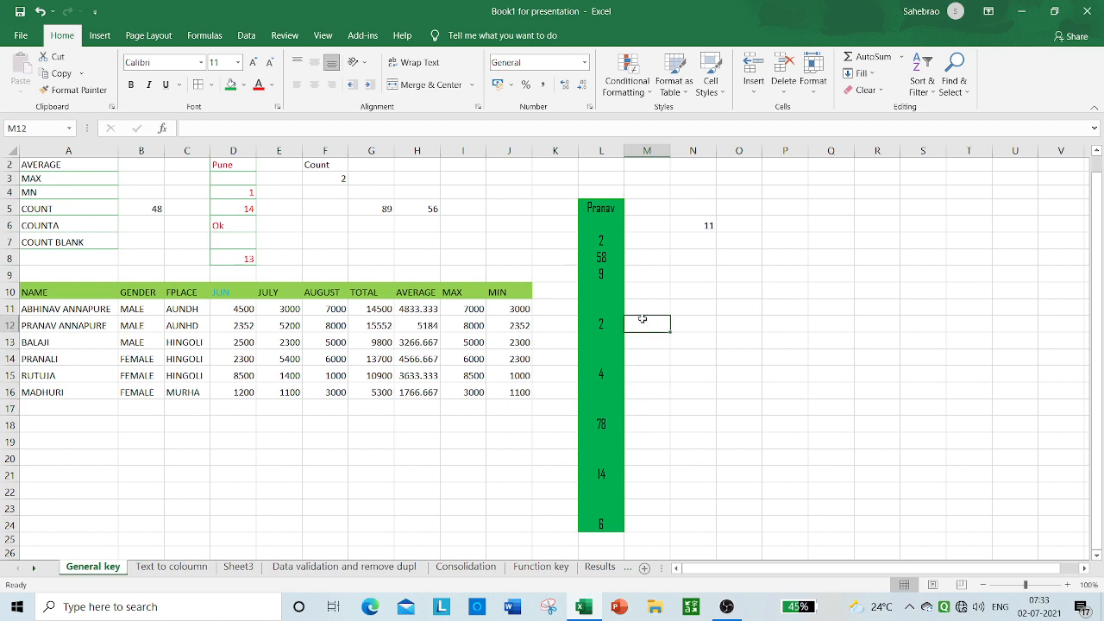
click(644, 298)
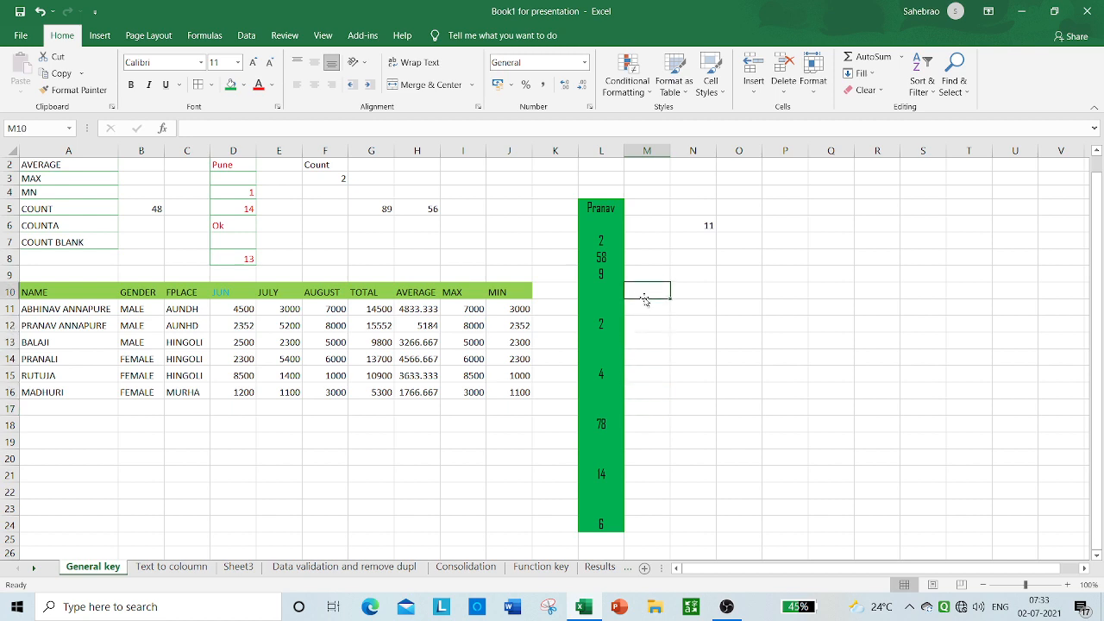
click(654, 226)
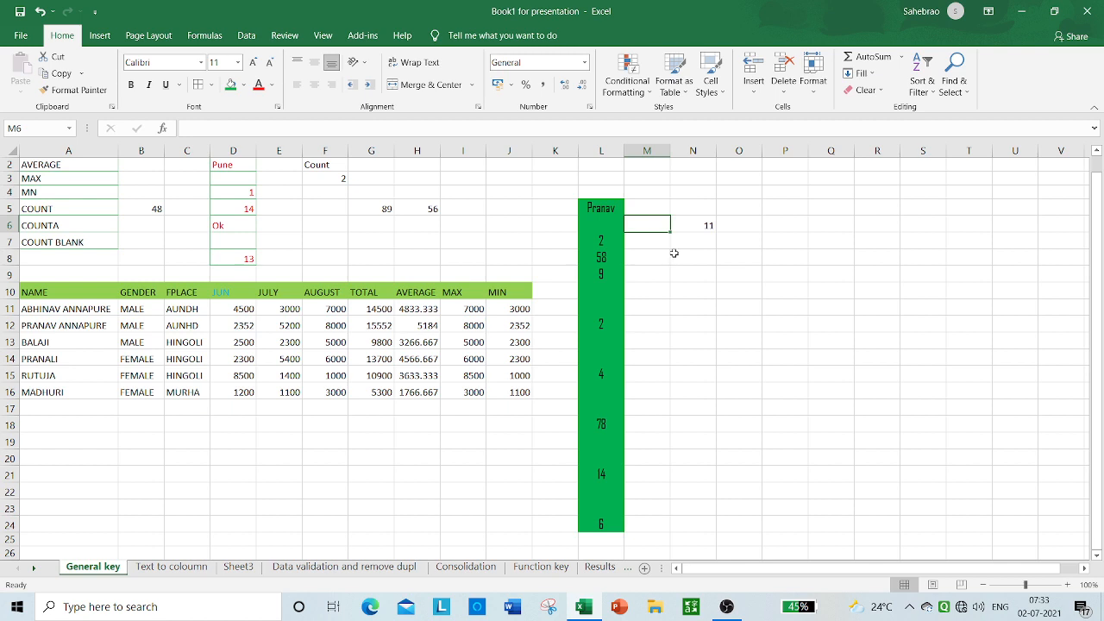
click(674, 253)
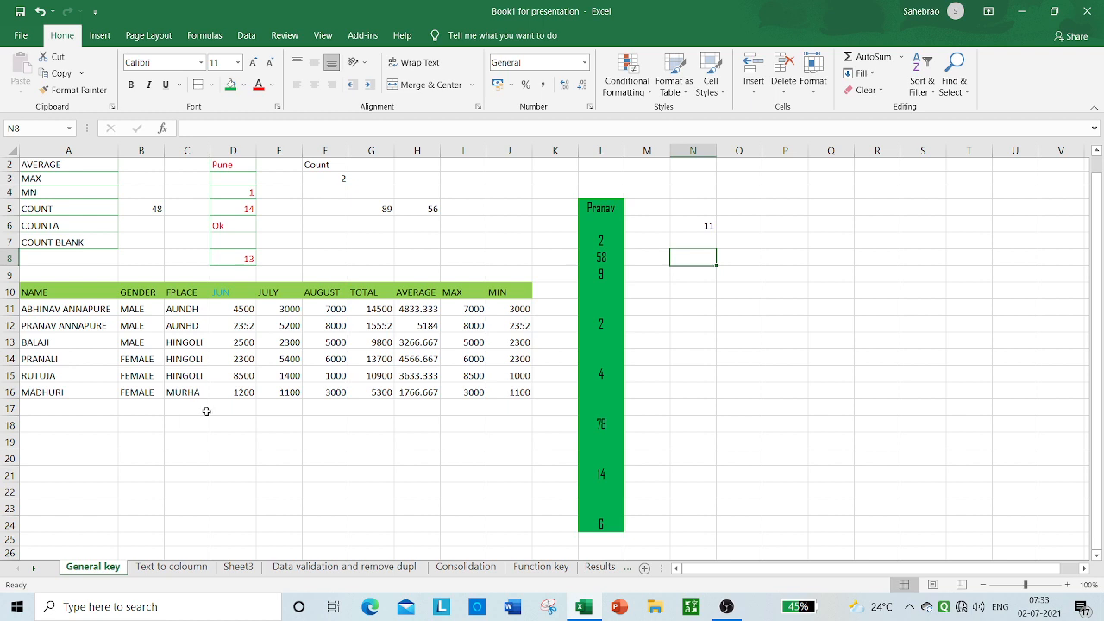
Step: Enter the label Sum in cell A19 below the data table
click(83, 444)
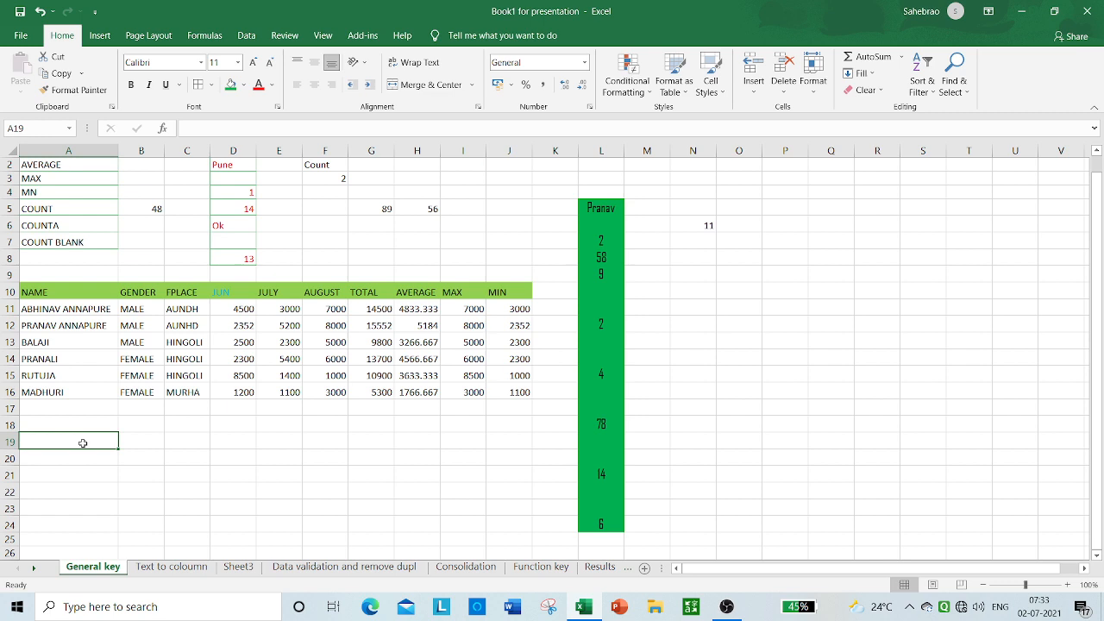
text(Sum)
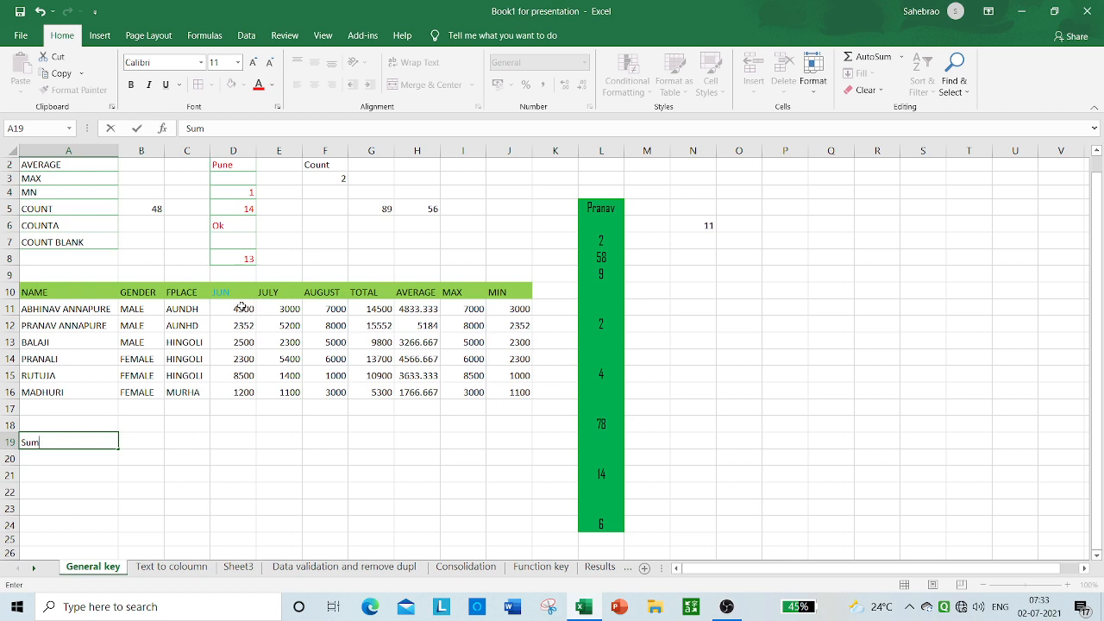
drag(242, 307, 241, 326)
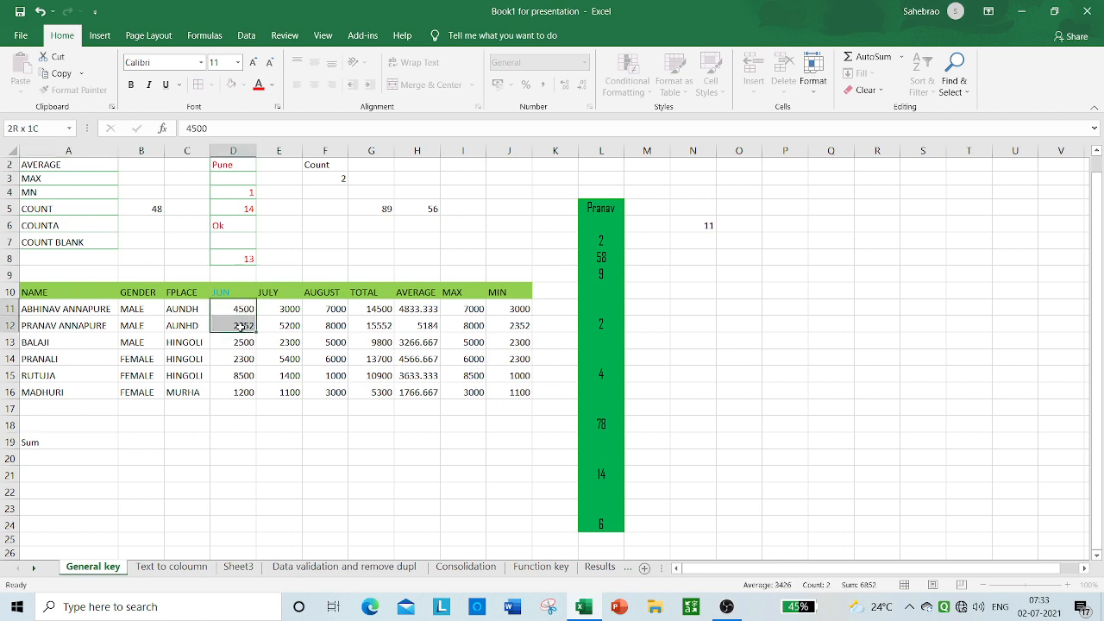
click(134, 442)
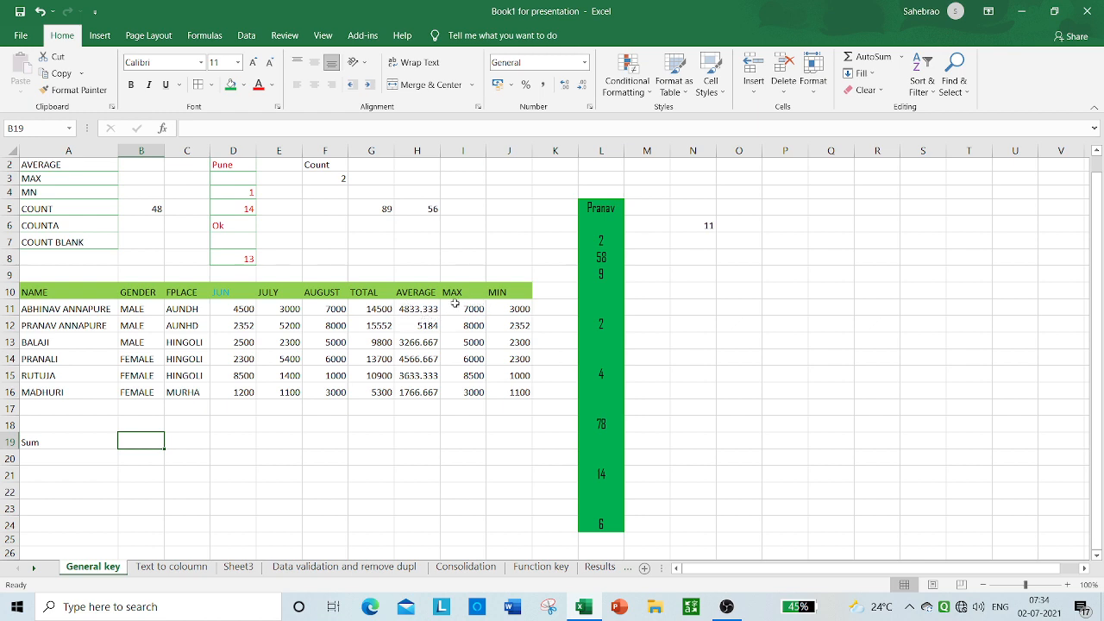
Step: Clear the contents of the range L5:L24, keeping its formatting
click(543, 290)
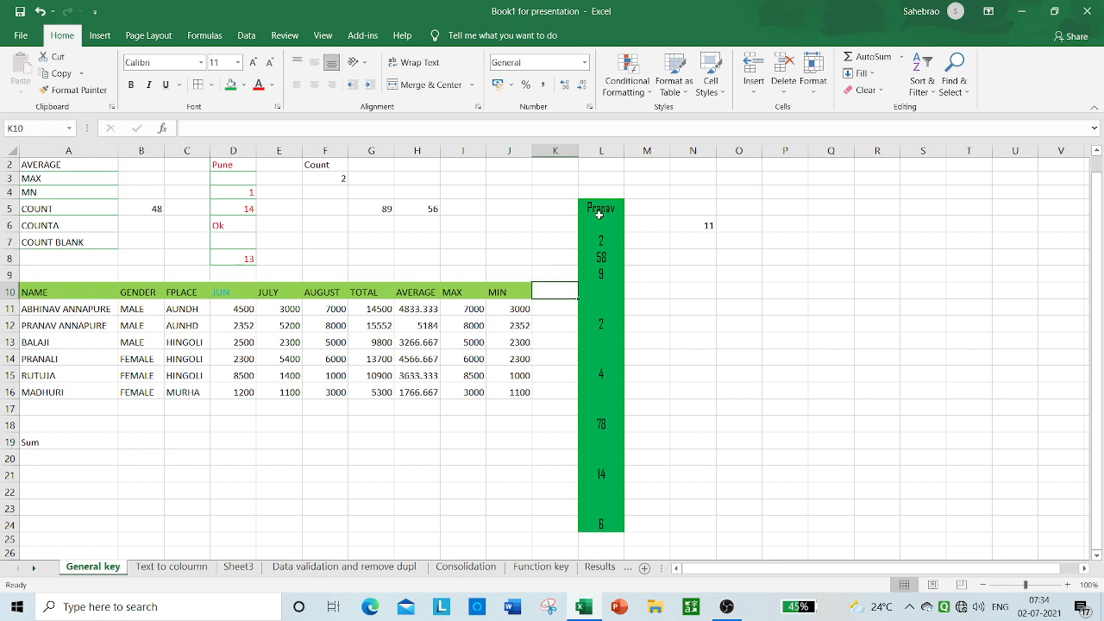
drag(601, 209, 621, 529)
key(Delete)
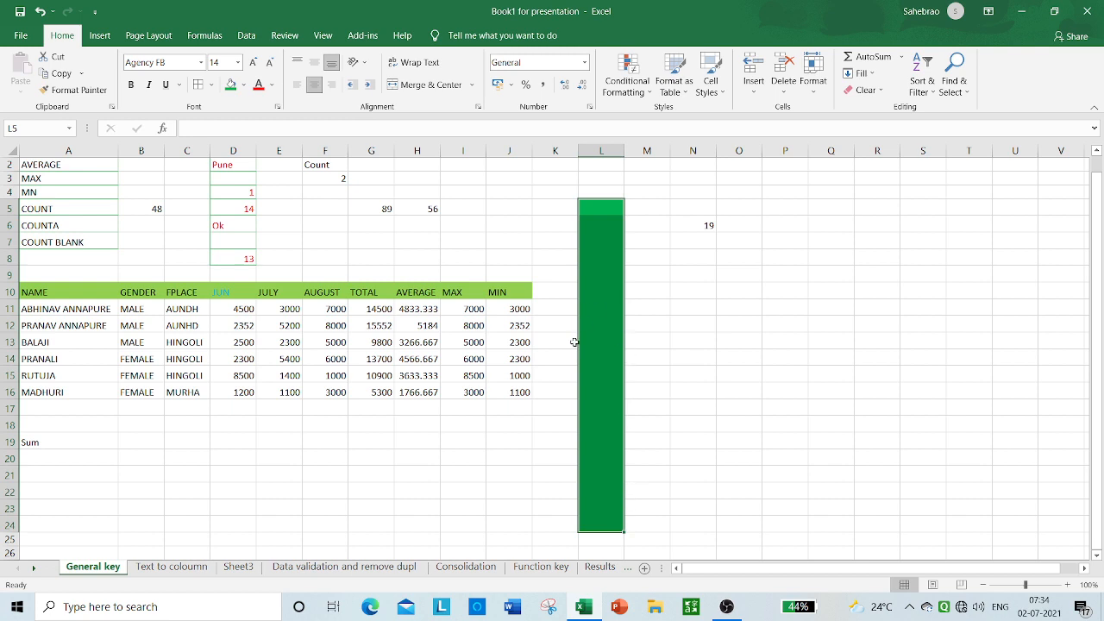
Step: Add the heading Sum in cell K10, beside the table's MIN heading
click(546, 287)
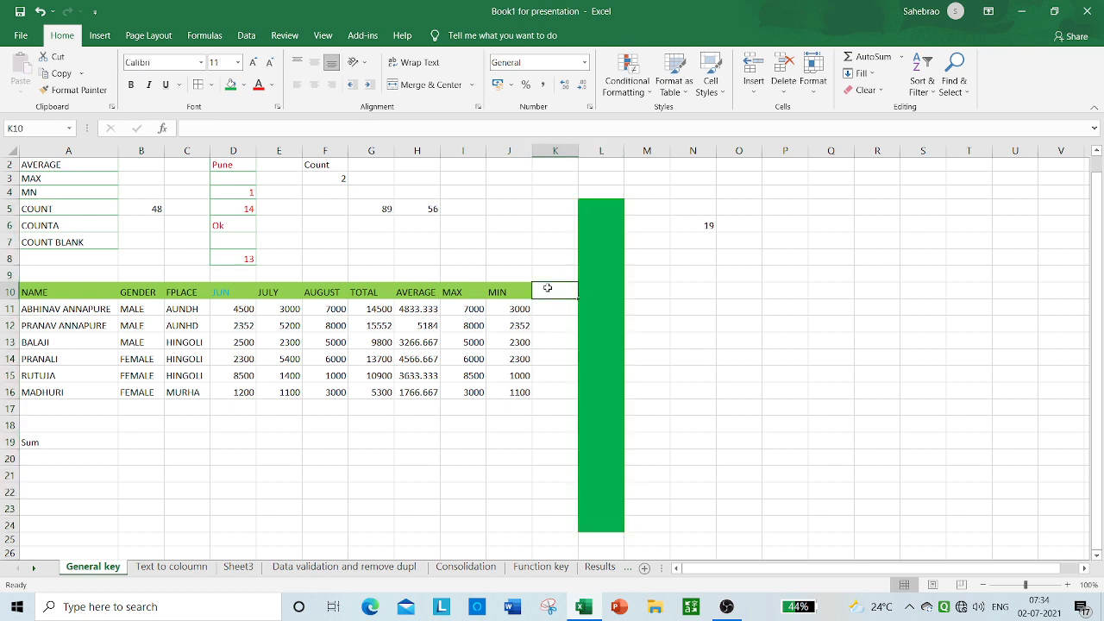
text(S)
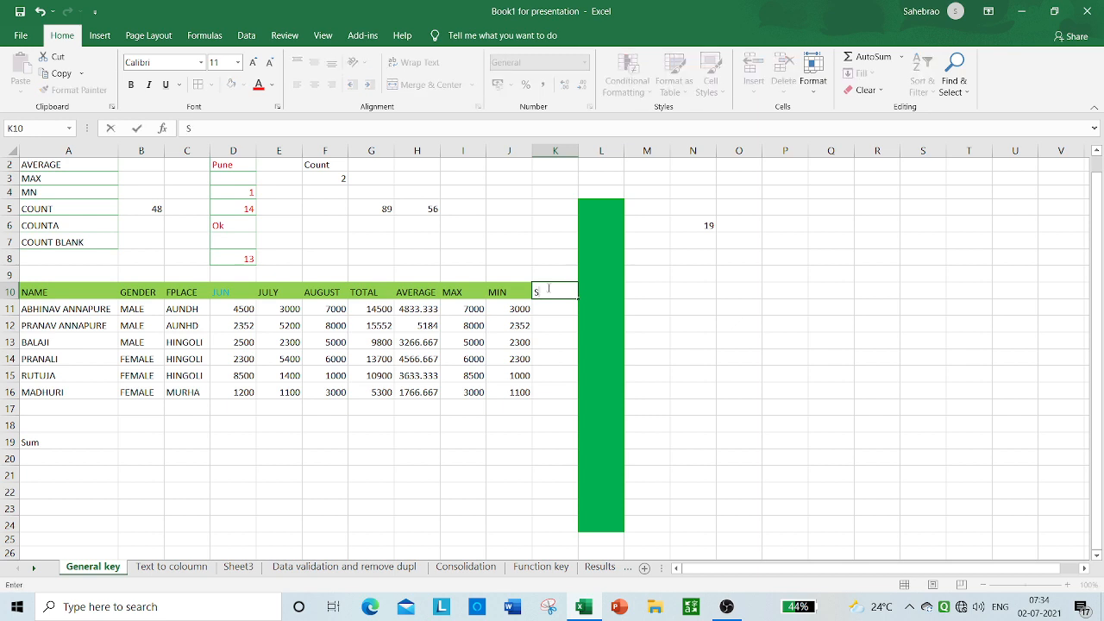
text(um)
click(591, 222)
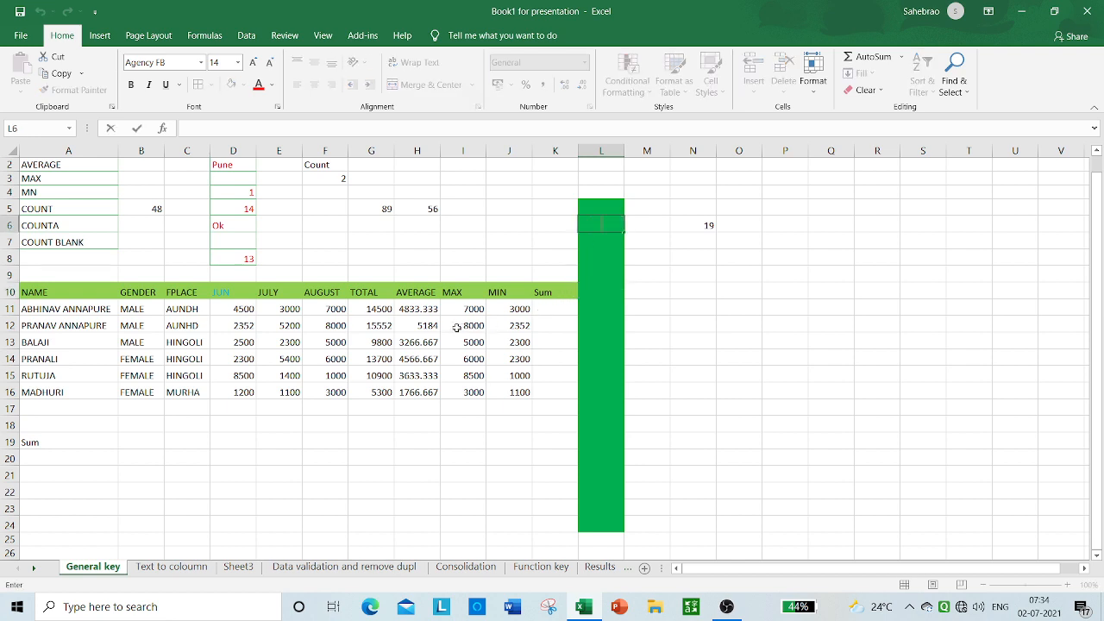
Step: Clear the calculated values under the TOTAL, AVERAGE, MAX and MIN headings in the range G11:J16
mouse_move(404, 308)
mouse_down()
mouse_move(496, 345)
mouse_move(519, 384)
mouse_up()
key(Delete)
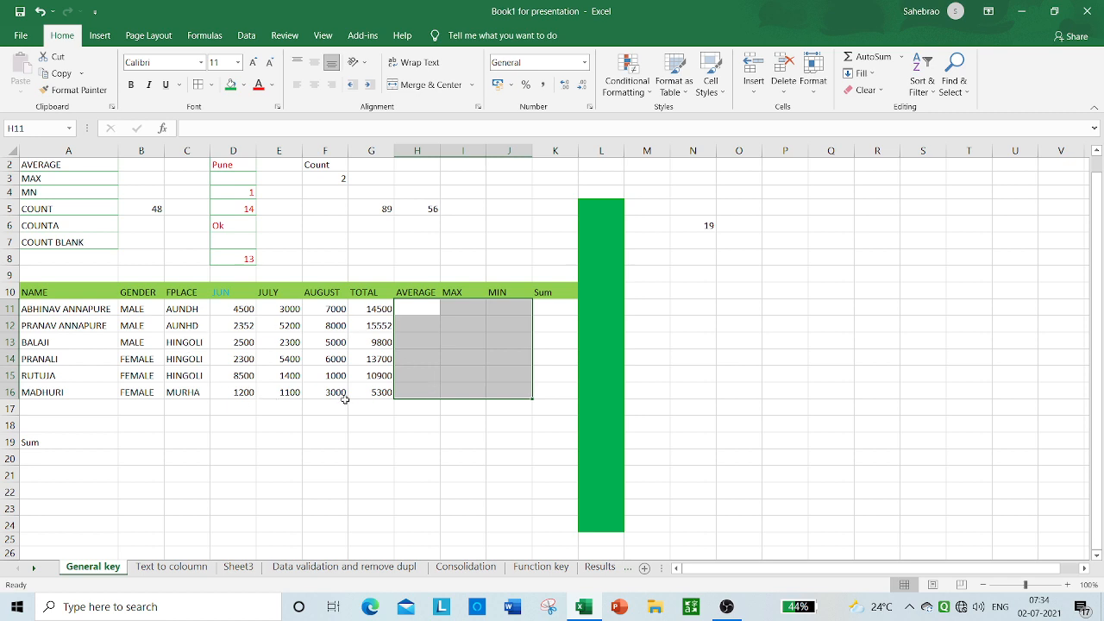
click(233, 323)
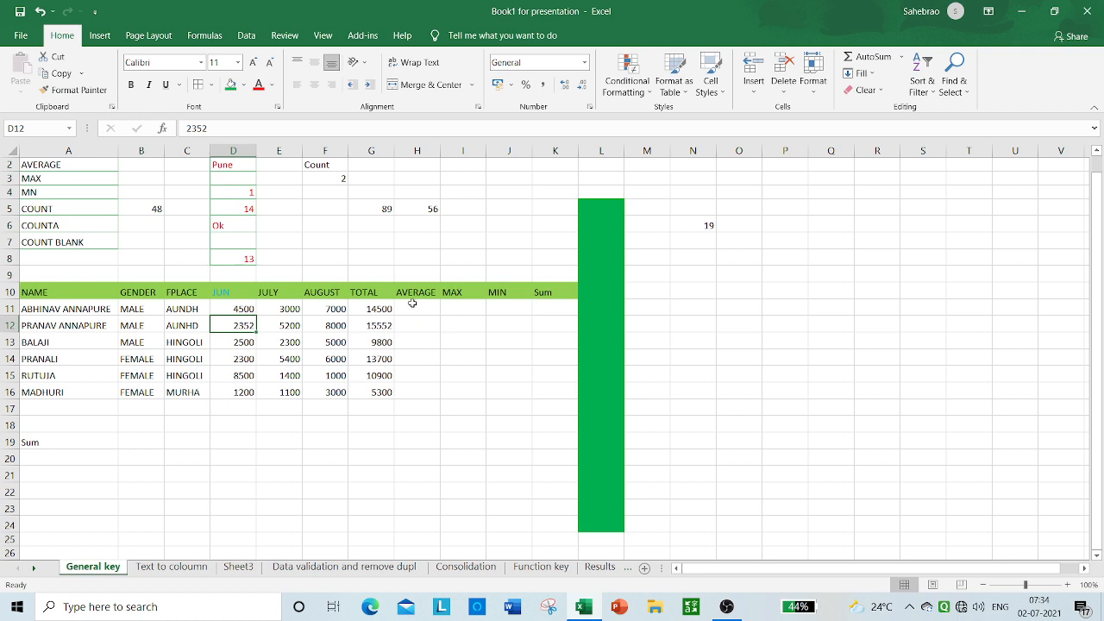
drag(378, 308, 390, 386)
key(Delete)
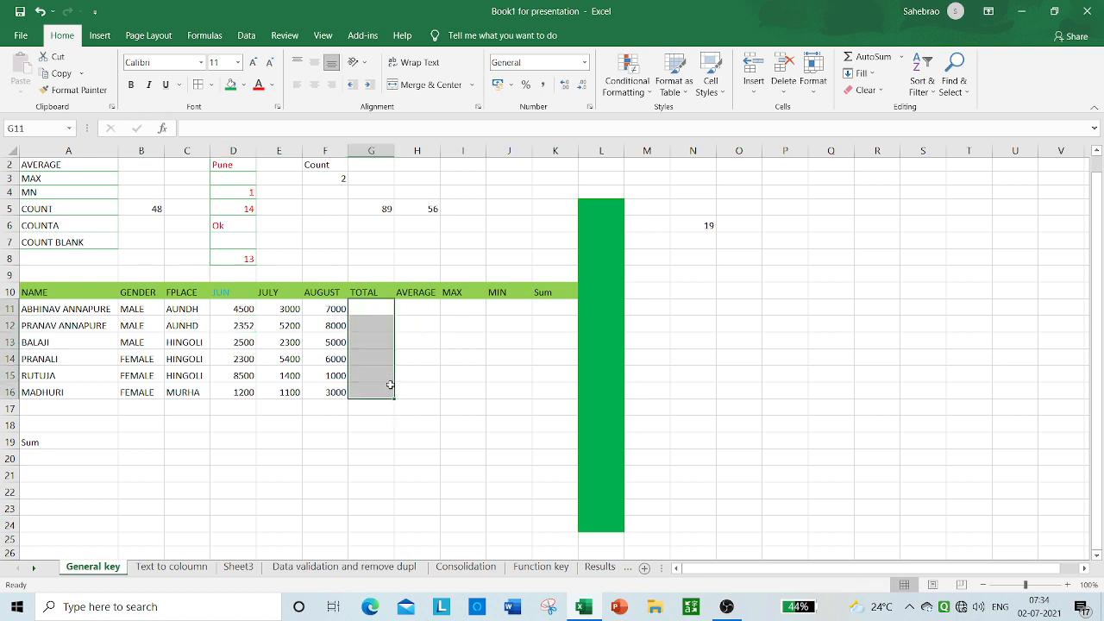
Step: Calculate the TOTAL column with =SUM(D11:F11) in G11 and fill the formula down to G16
click(368, 307)
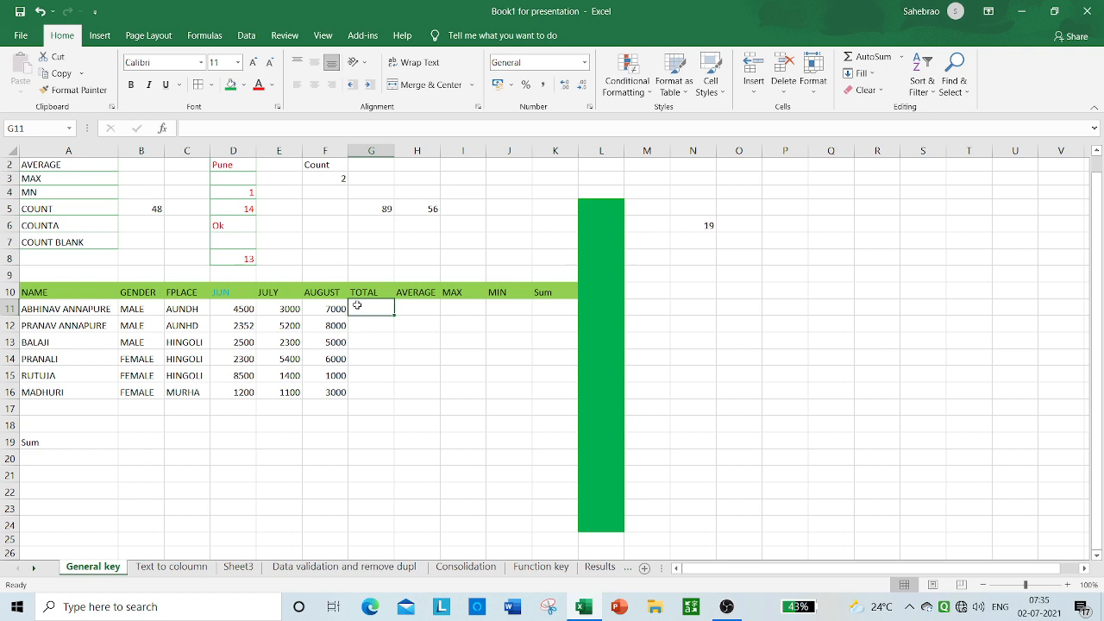
text(=)
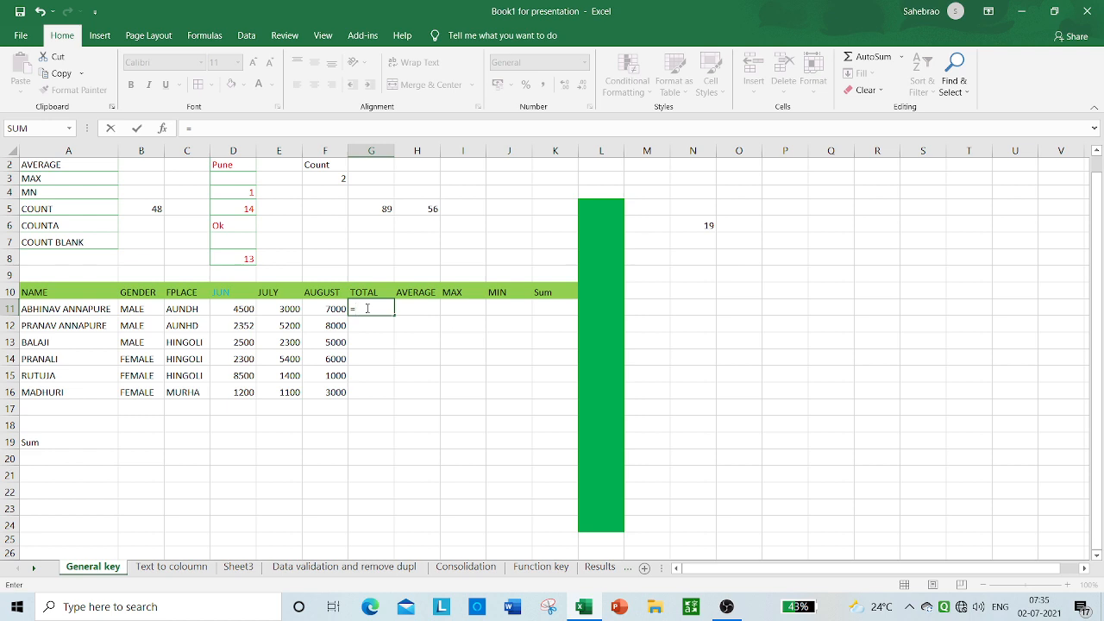
text(sum)
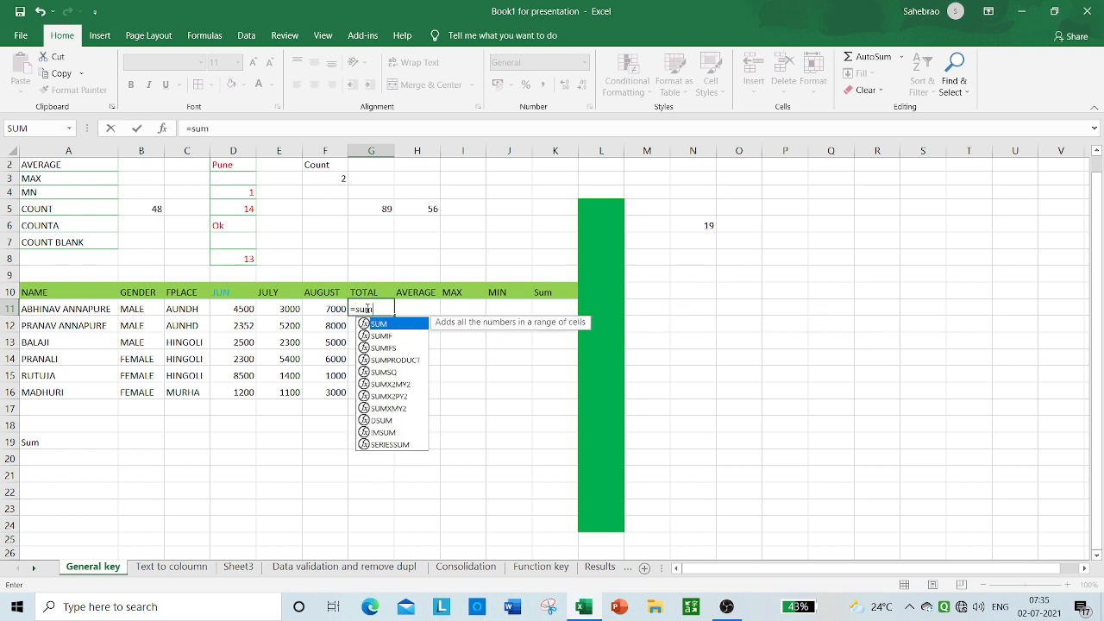
key(Tab)
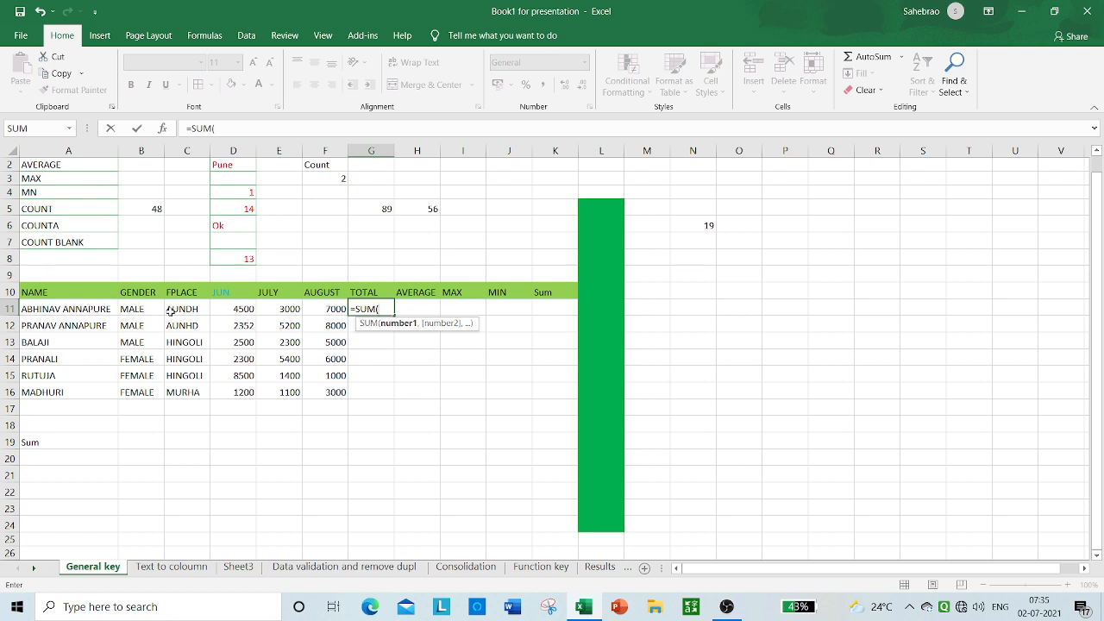
drag(244, 308, 337, 316)
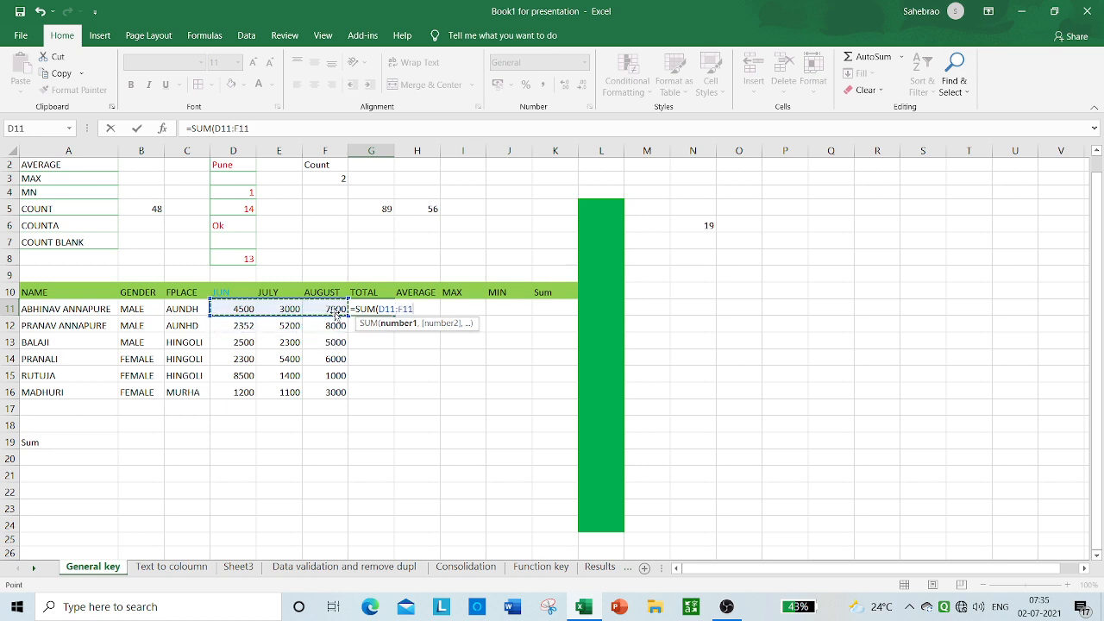
text())
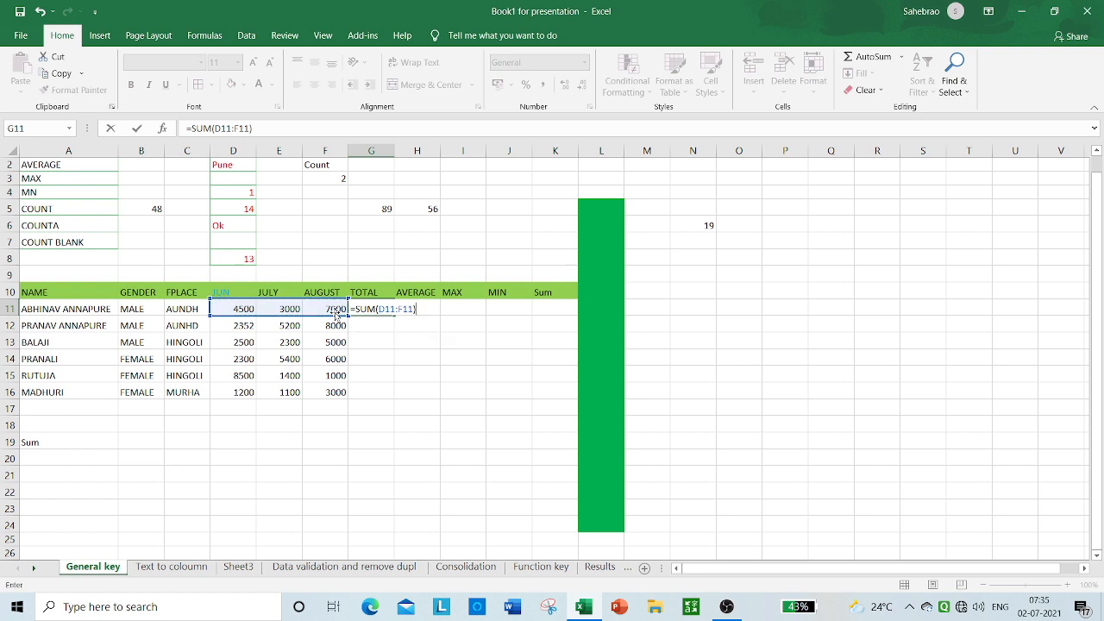
key(Return)
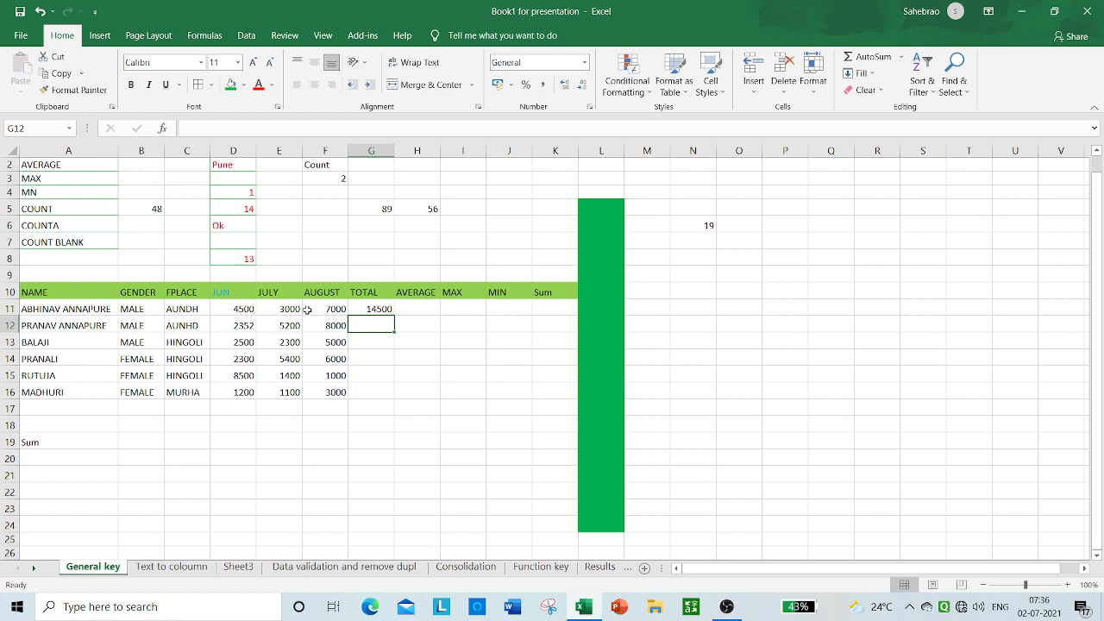
click(377, 308)
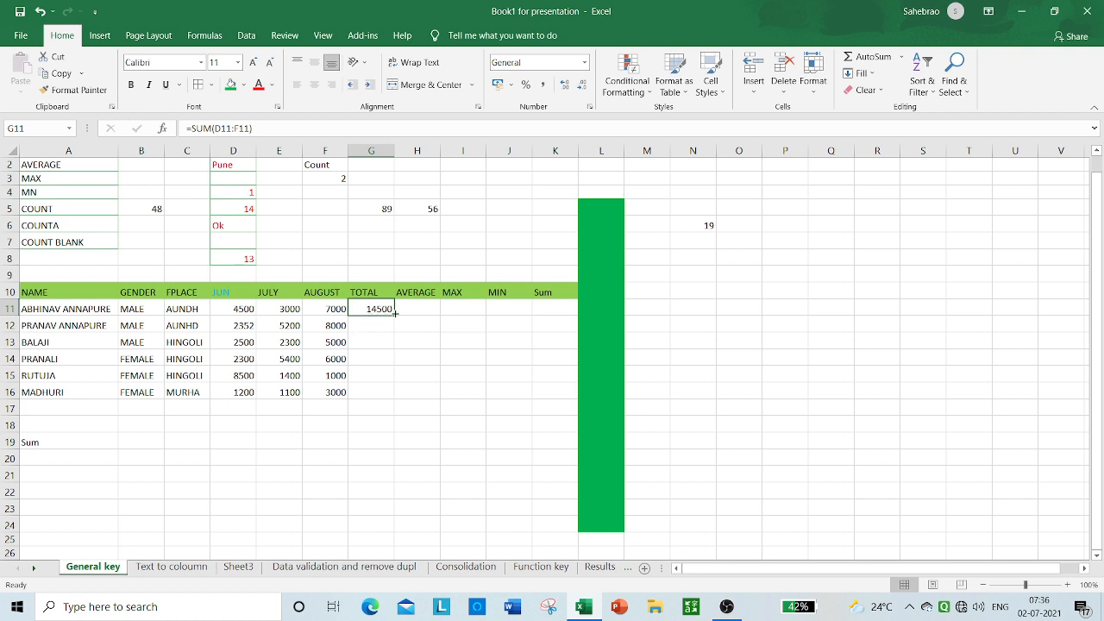
drag(395, 313, 393, 399)
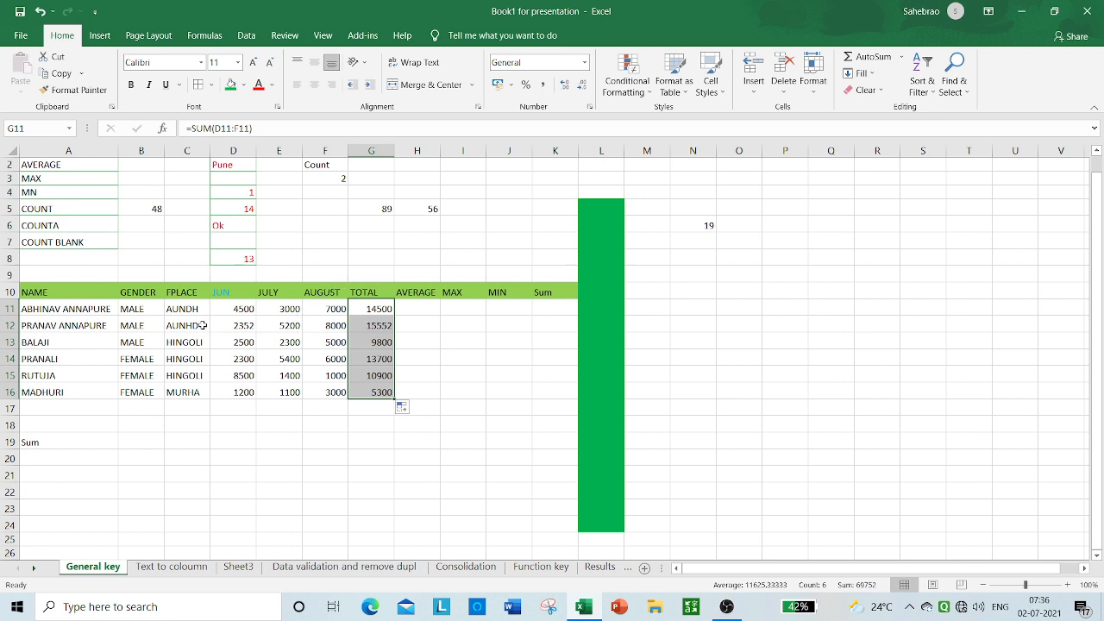
Step: Calculate the AVERAGE column with =AVERAGE(D11:F11) in H11 and fill the formula down to H16
click(415, 310)
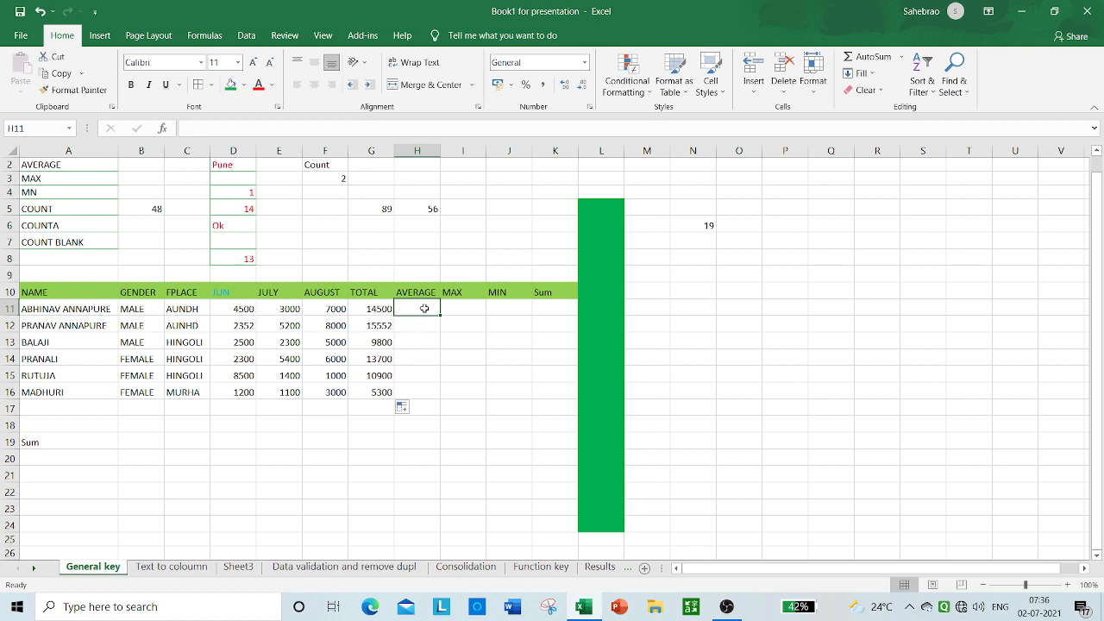
text(=)
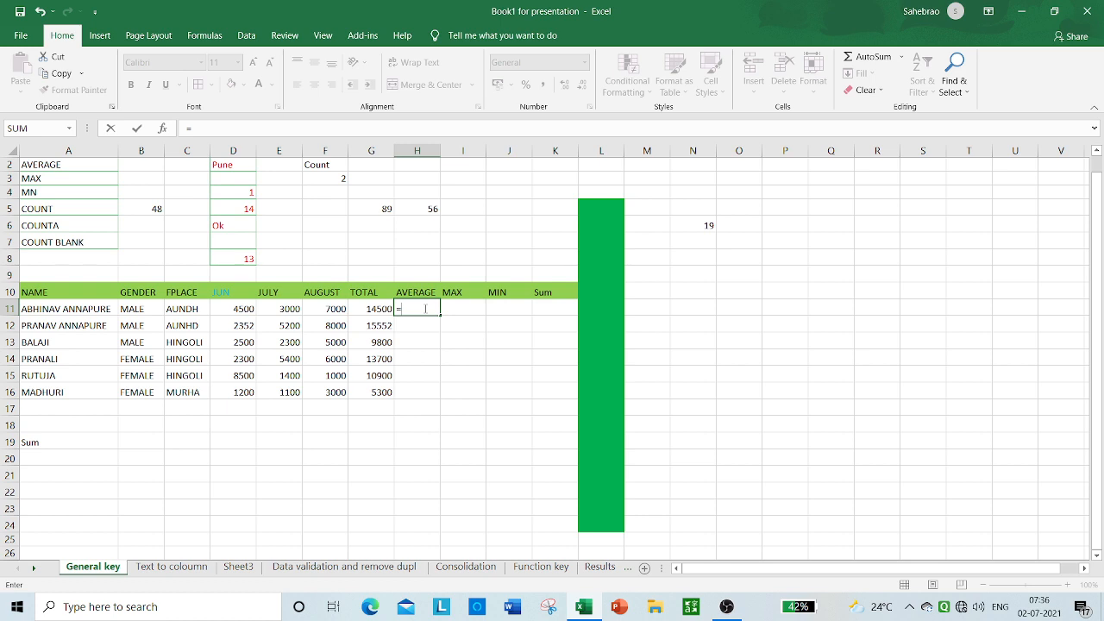
text(av)
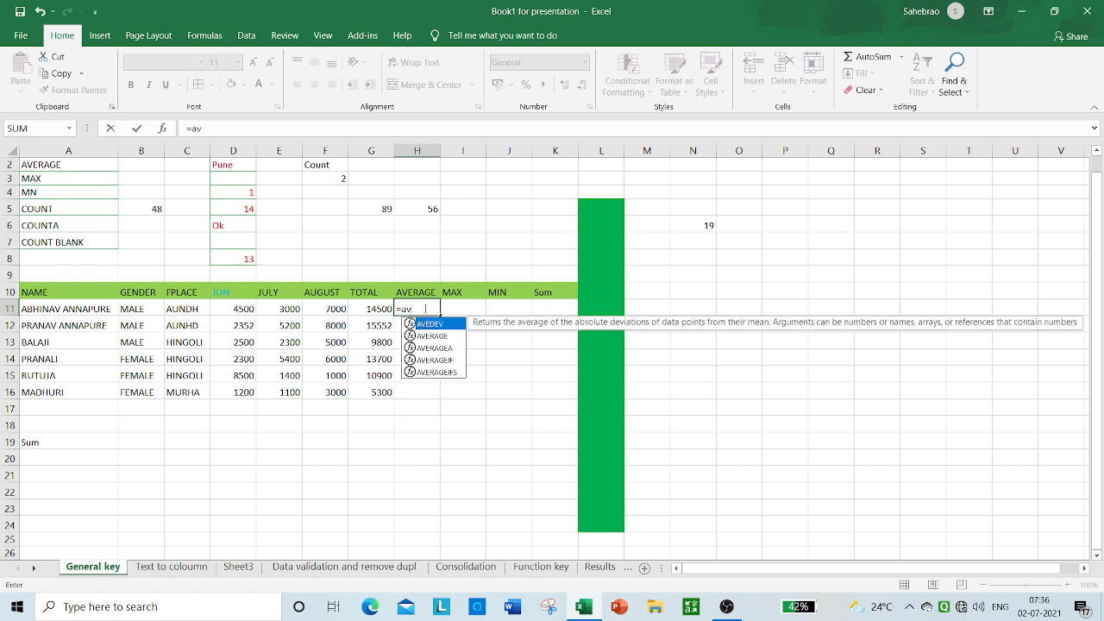
click(427, 337)
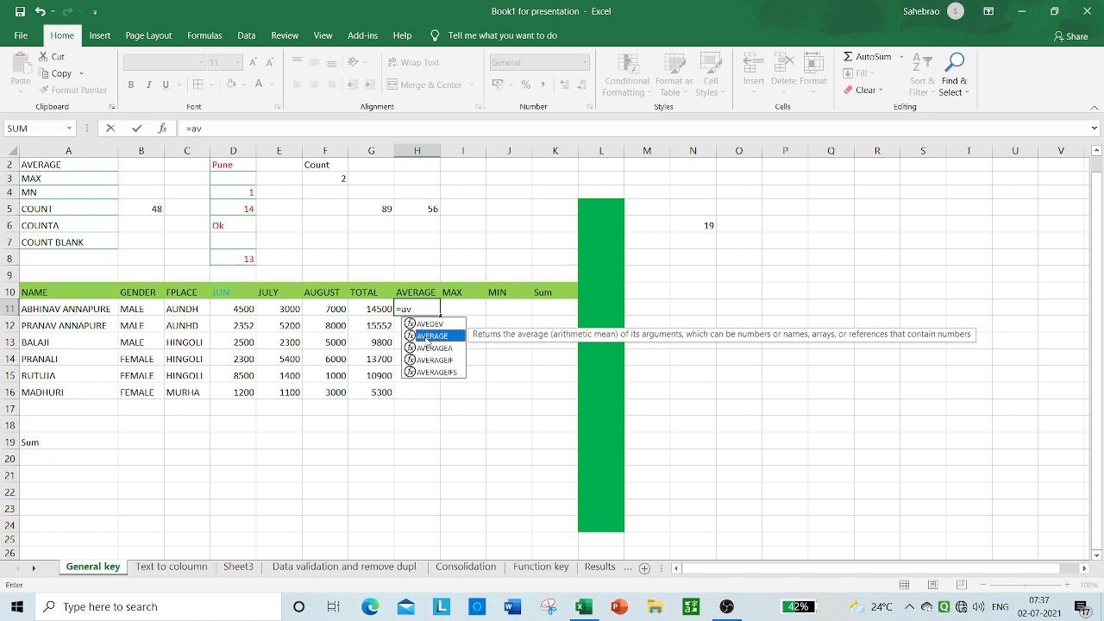
double_click(427, 337)
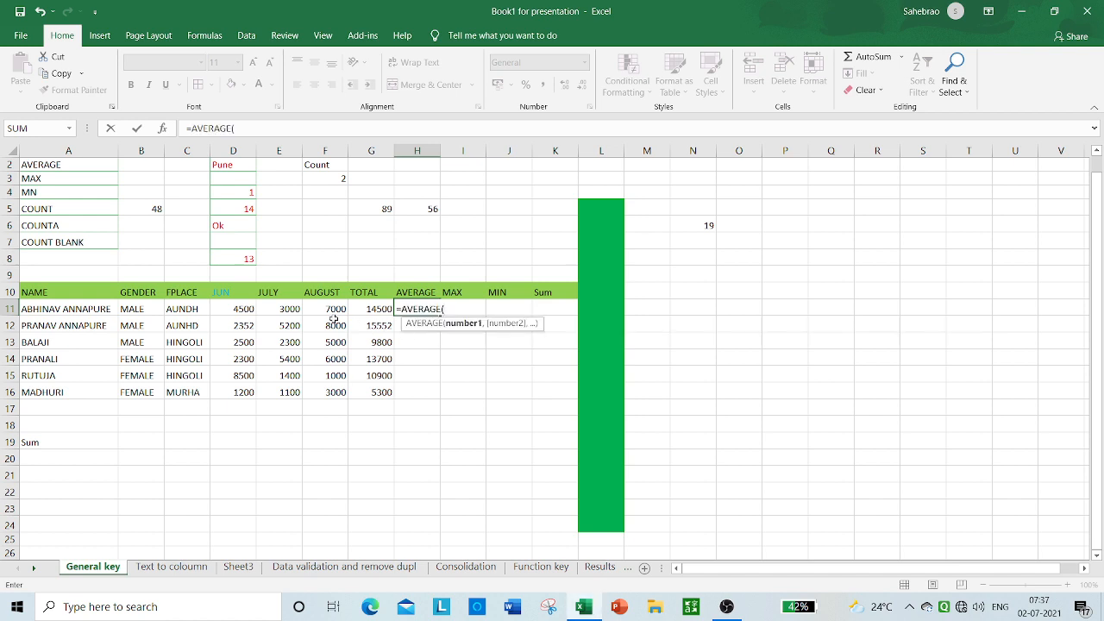
drag(243, 310, 330, 317)
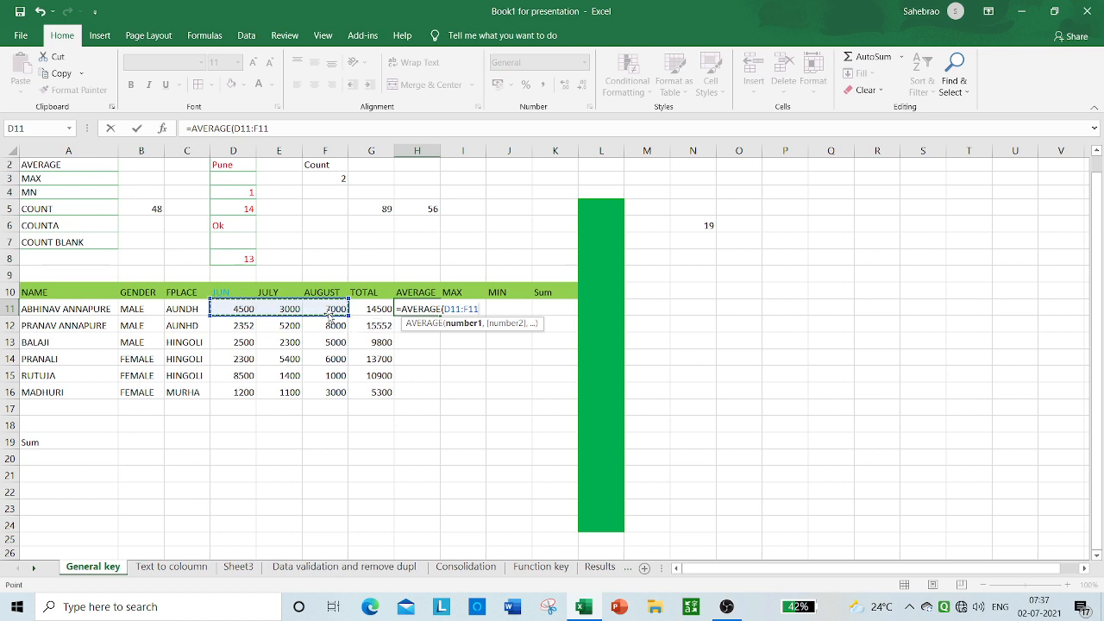
text())
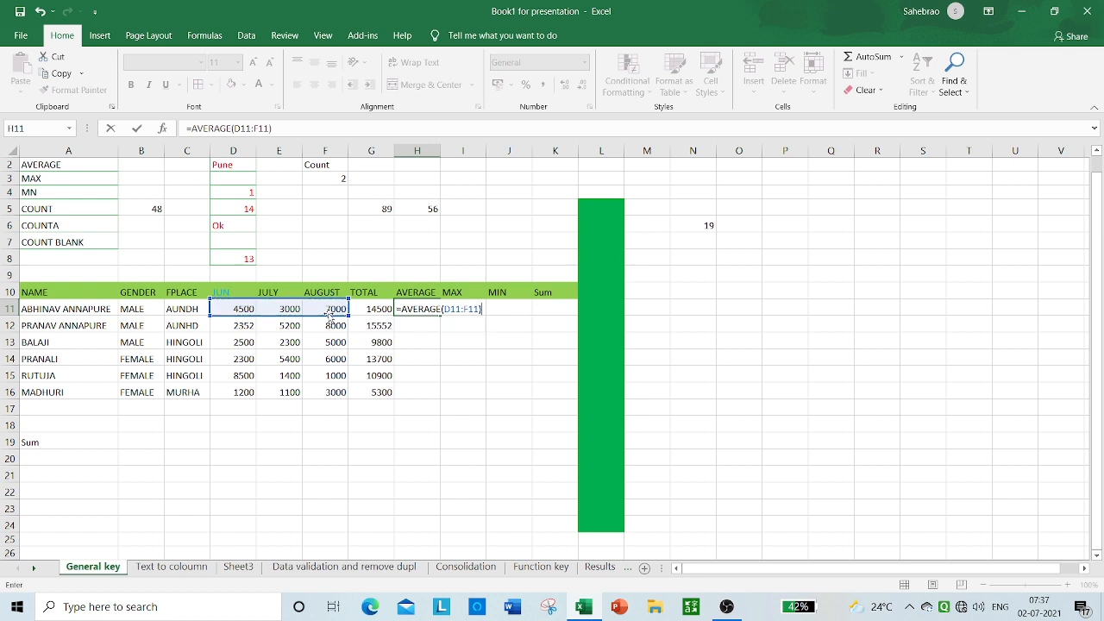
key(Return)
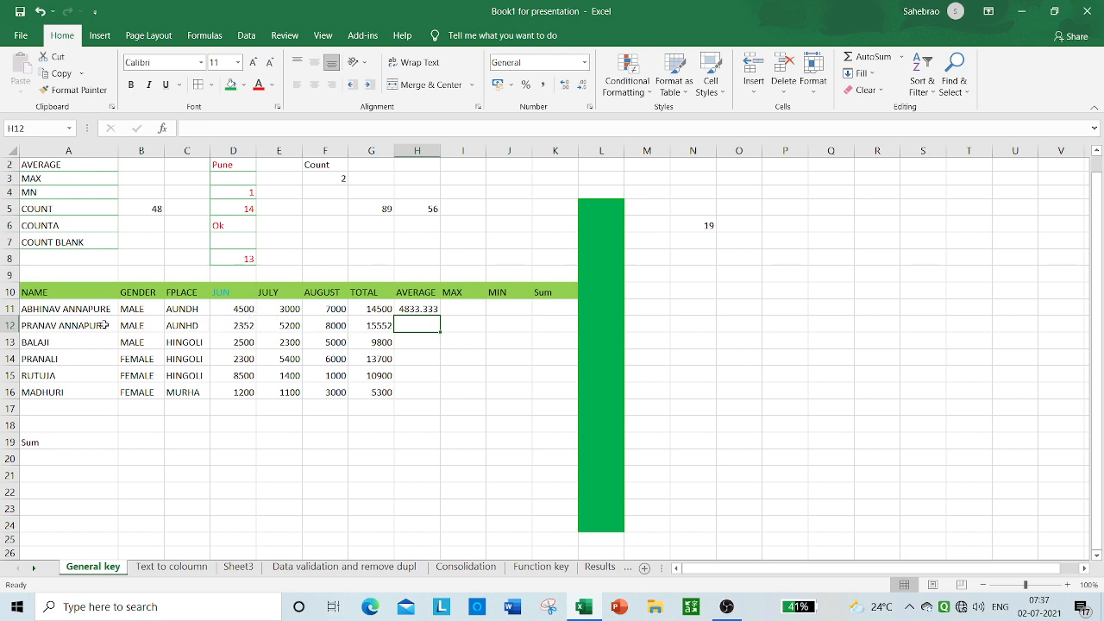
click(429, 309)
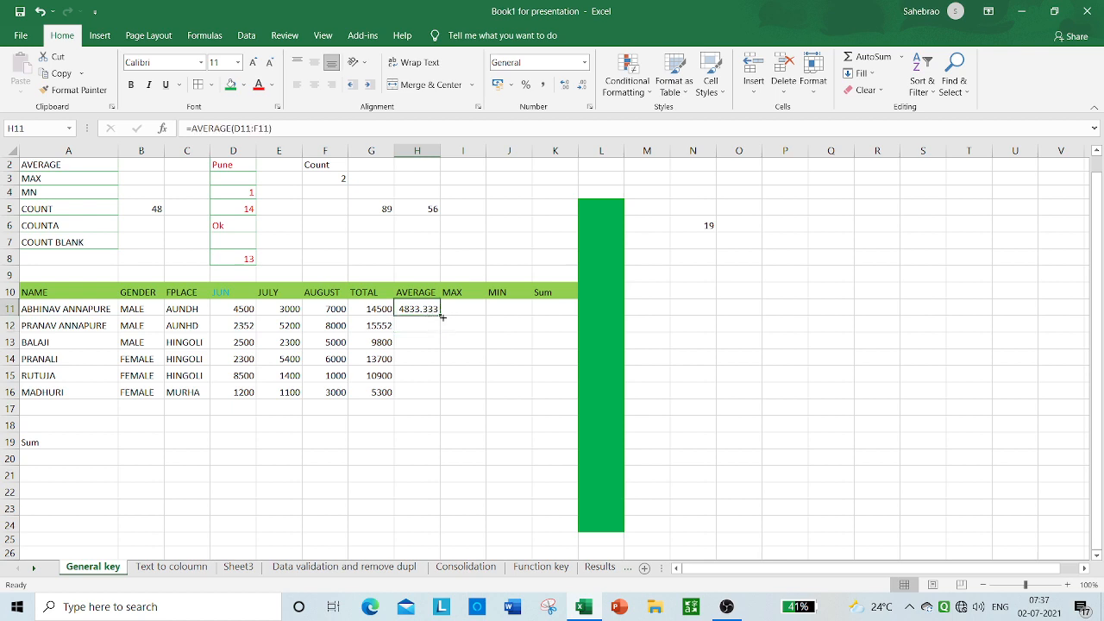
drag(442, 317, 429, 392)
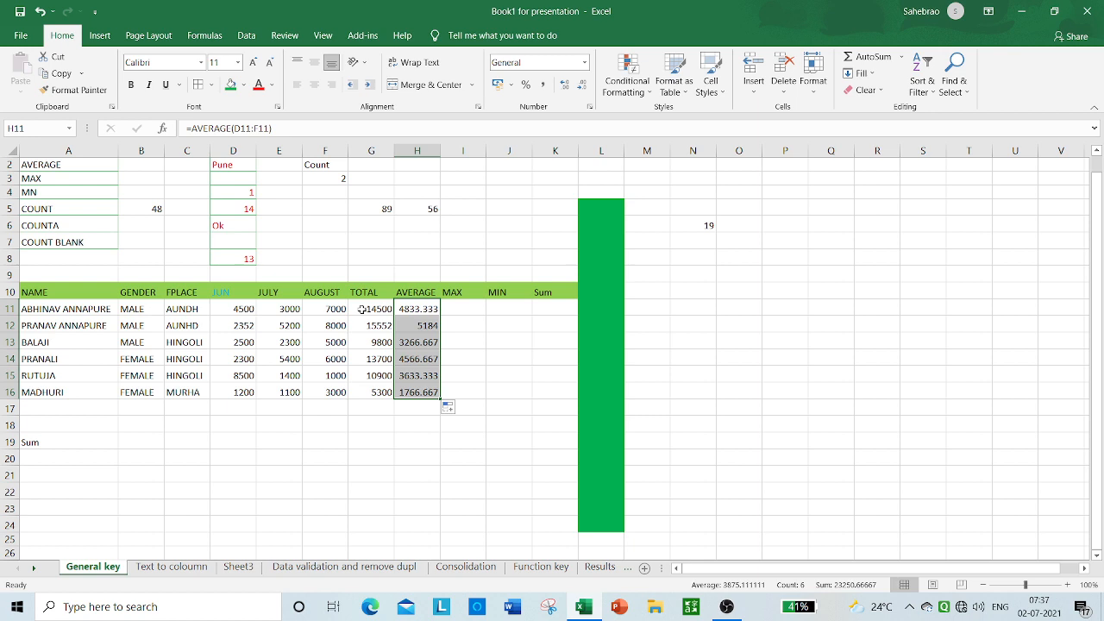
Step: Enter the formula =MAX(D11:F11) in cell I11 to find the first row's highest monthly value
click(466, 311)
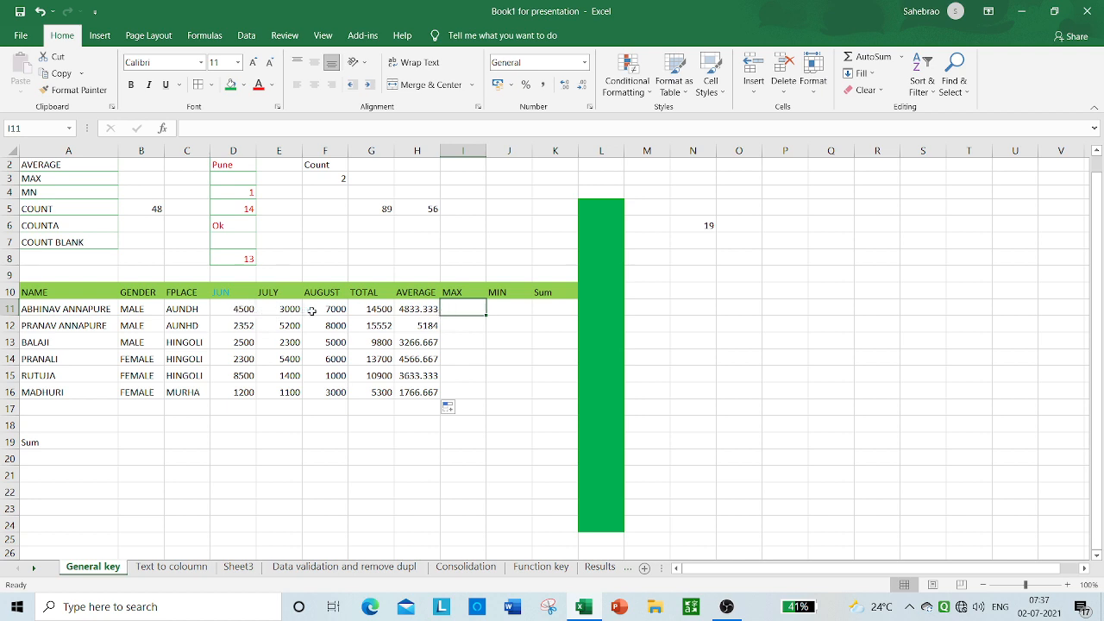
drag(237, 308, 344, 318)
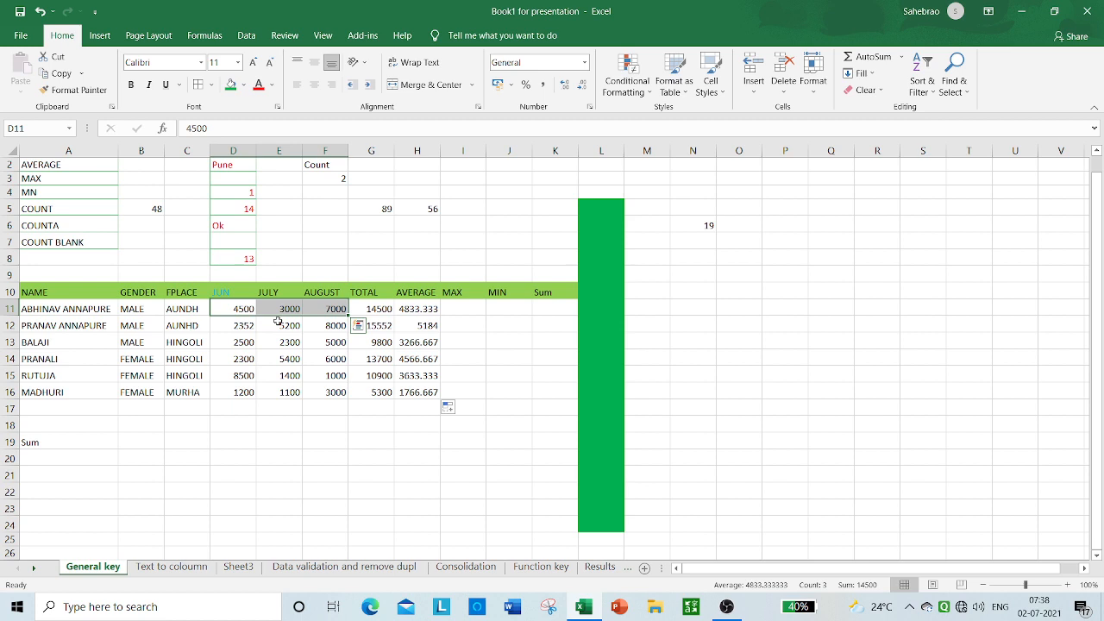
click(455, 308)
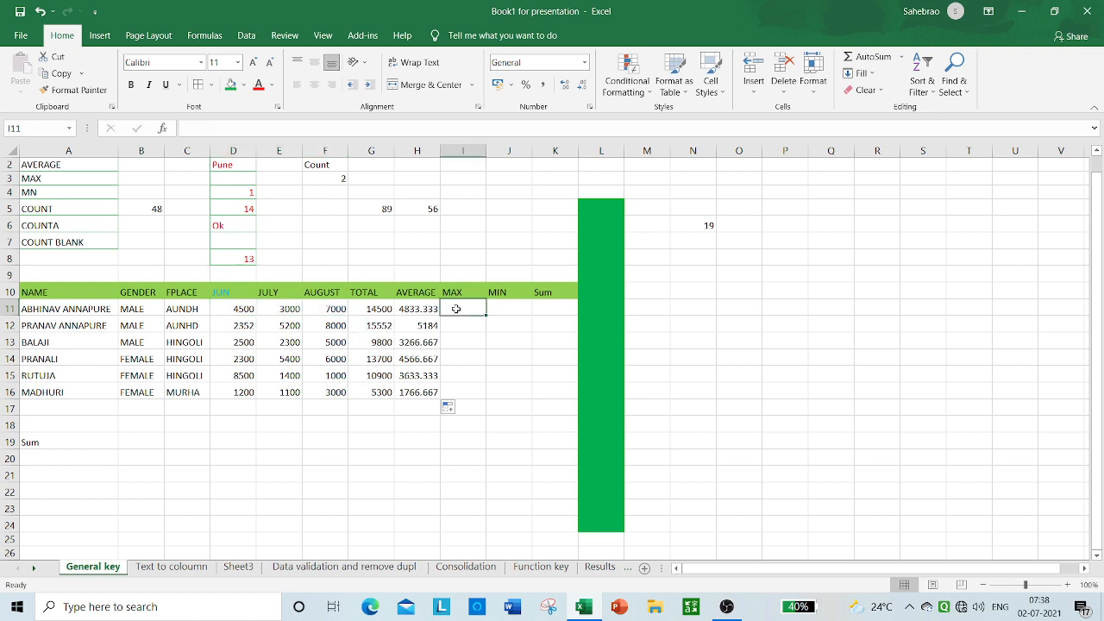
text(=)
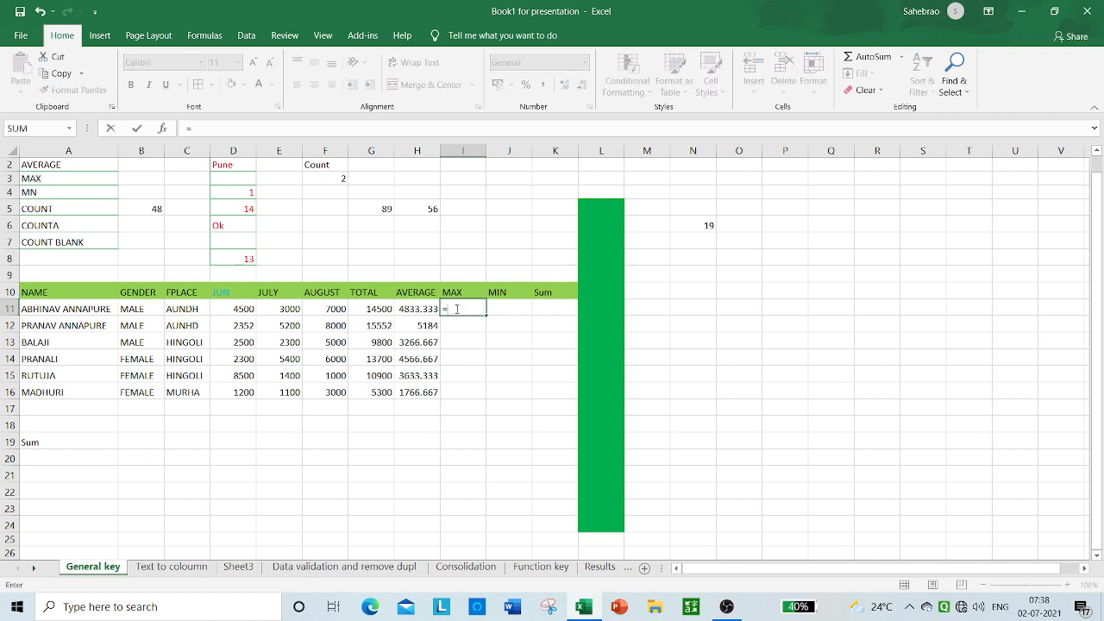
text(max)
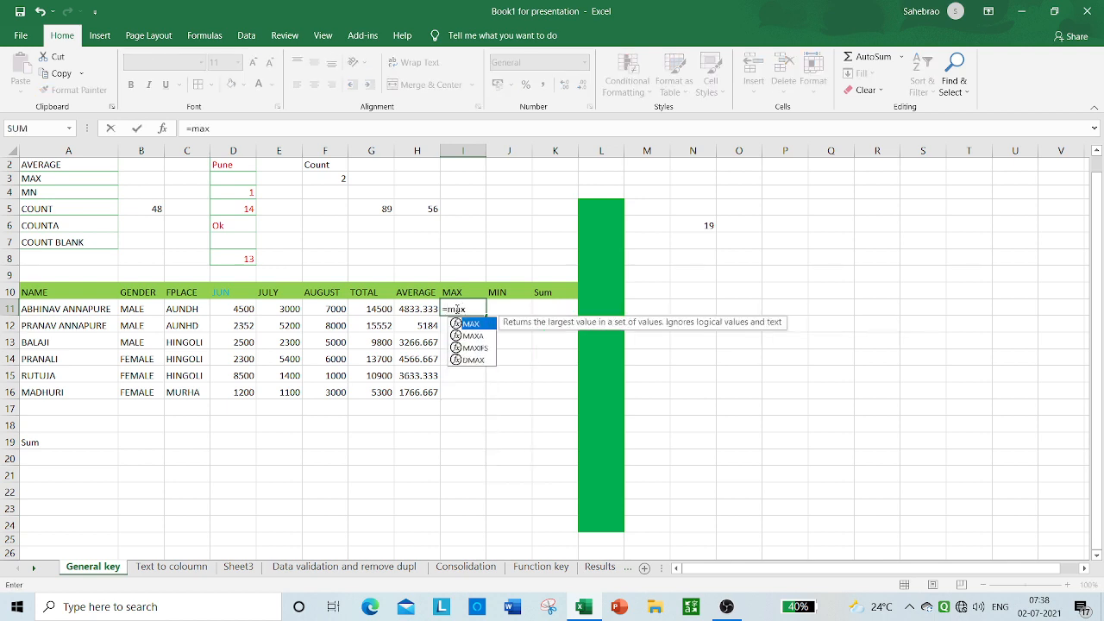
key(Tab)
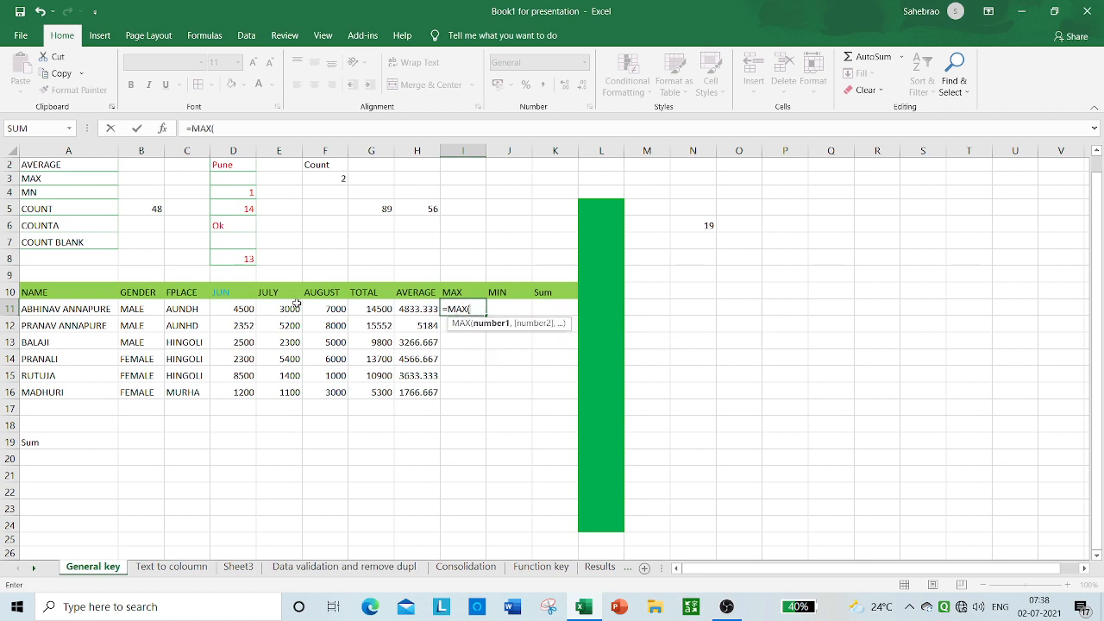
drag(248, 309, 337, 314)
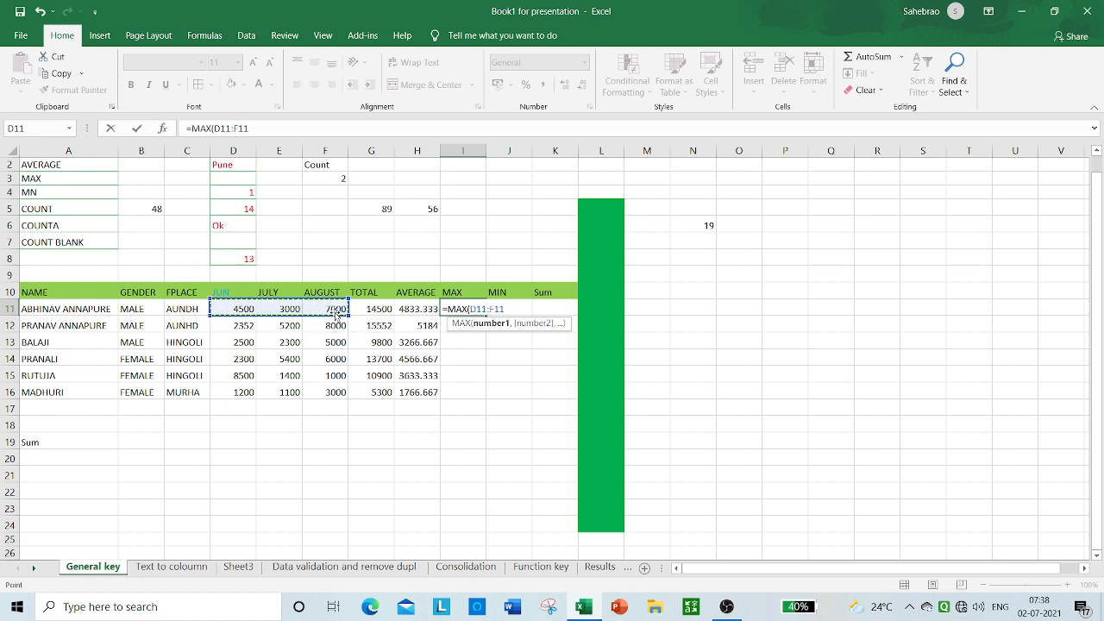
text())
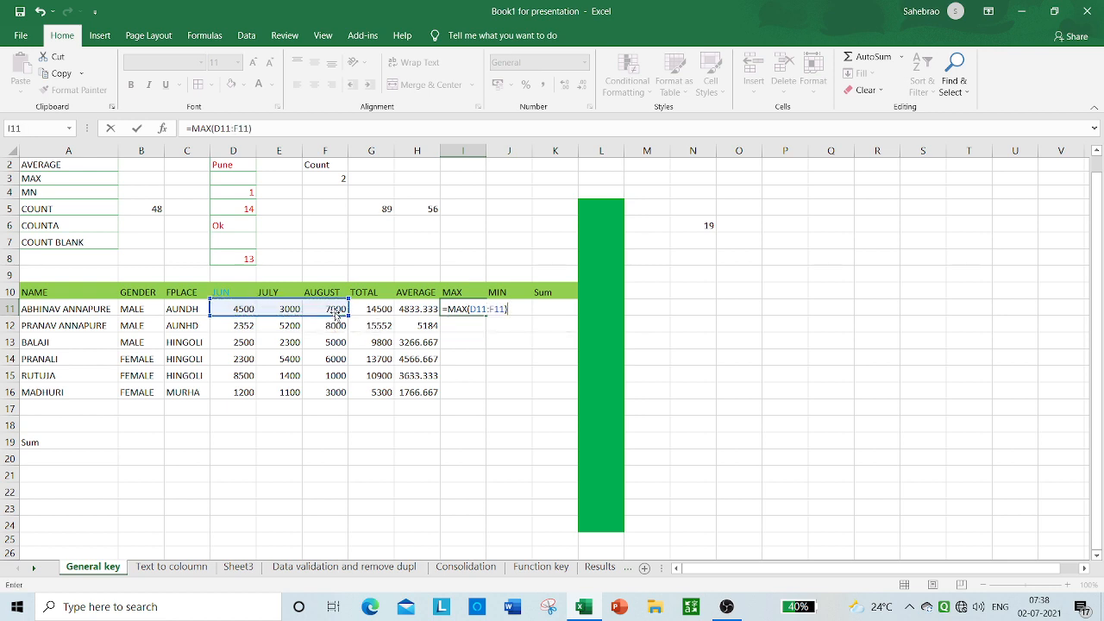
key(Return)
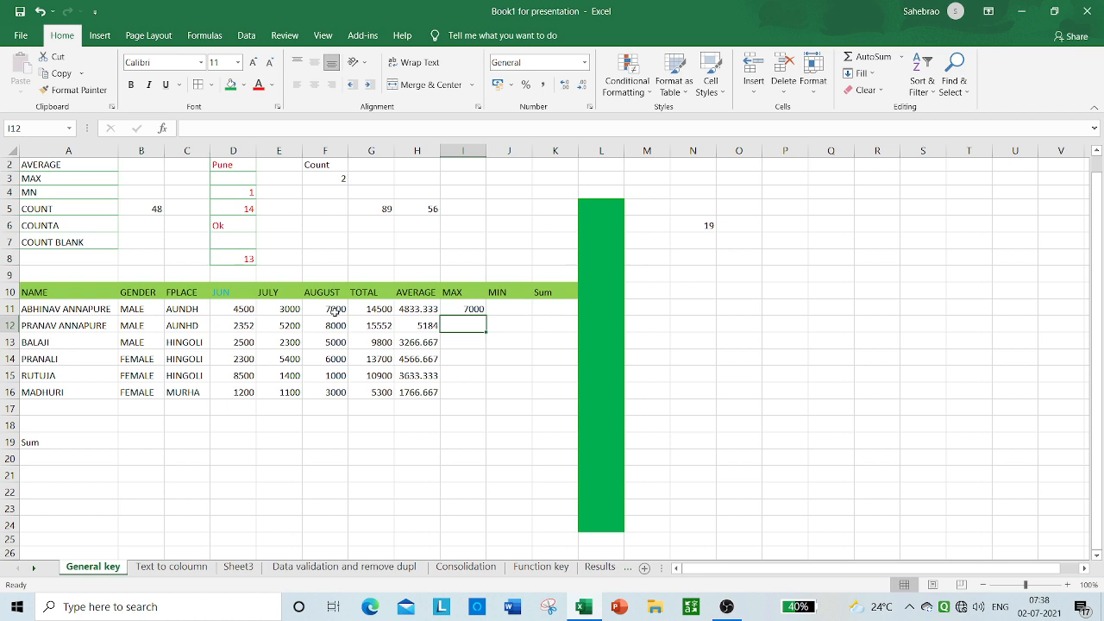
Step: Review the first row's monthly values in D11:F11 and fill the MAX formula from I11 down to I16
drag(237, 310, 332, 310)
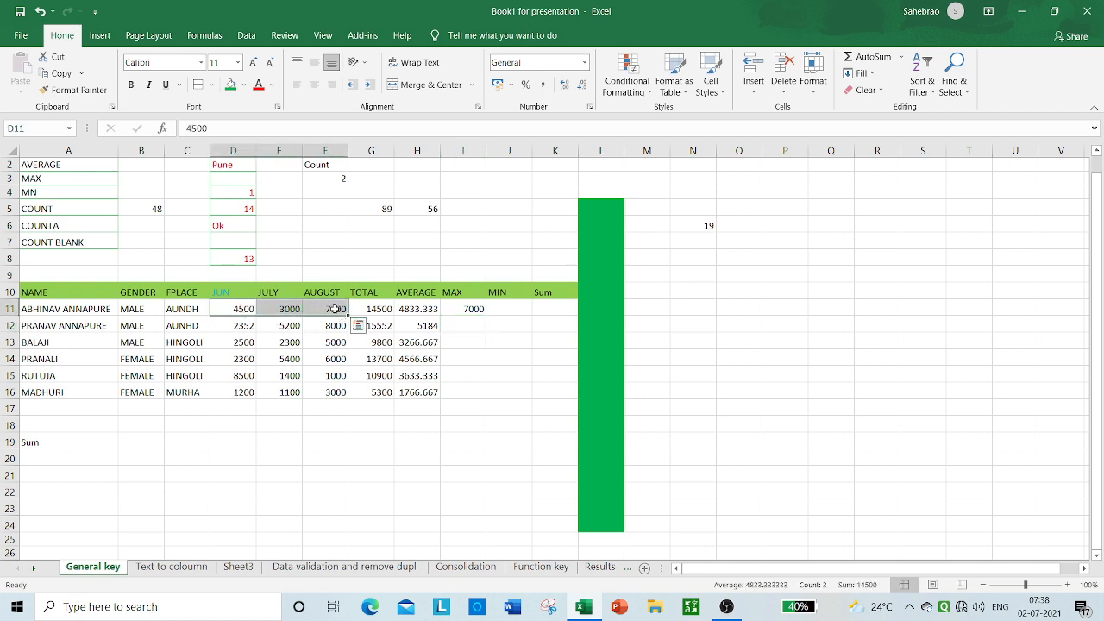
click(528, 325)
click(469, 308)
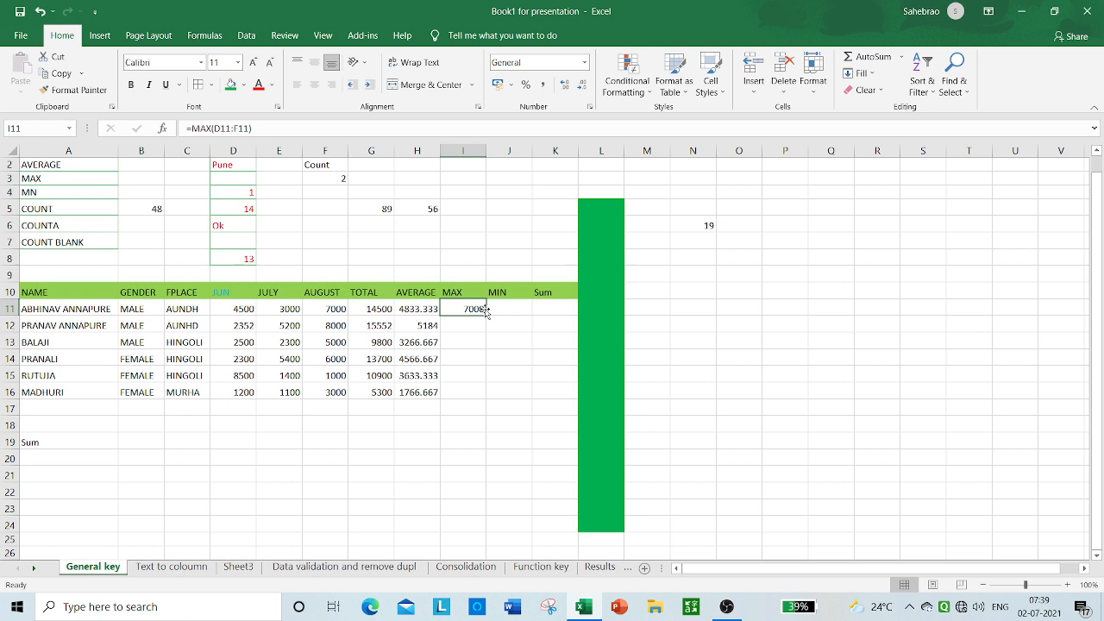
drag(486, 312, 477, 393)
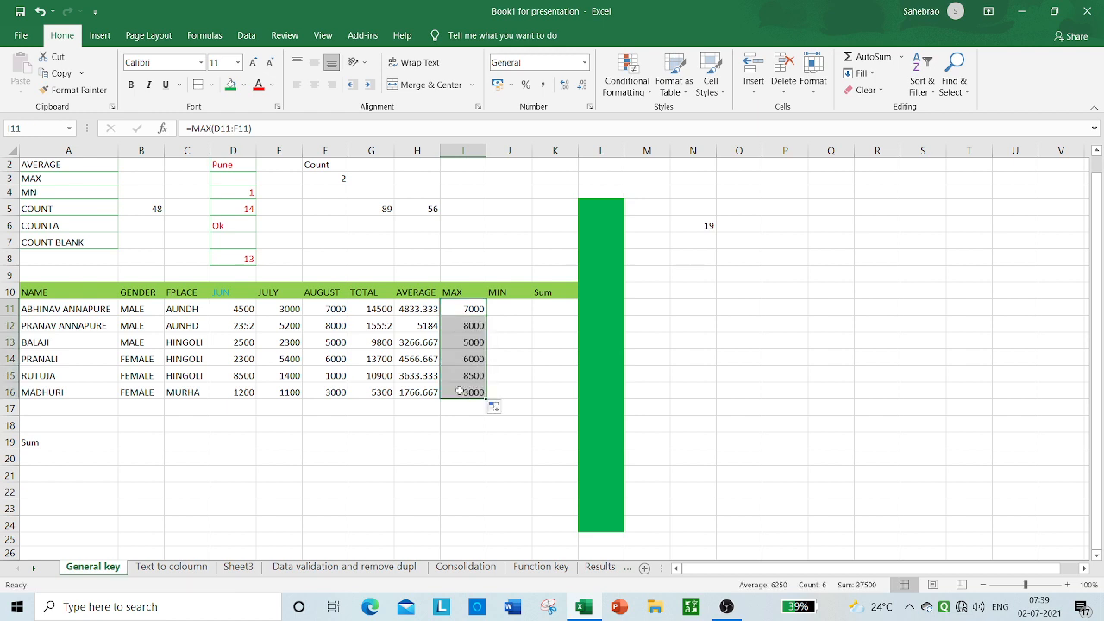
click(530, 342)
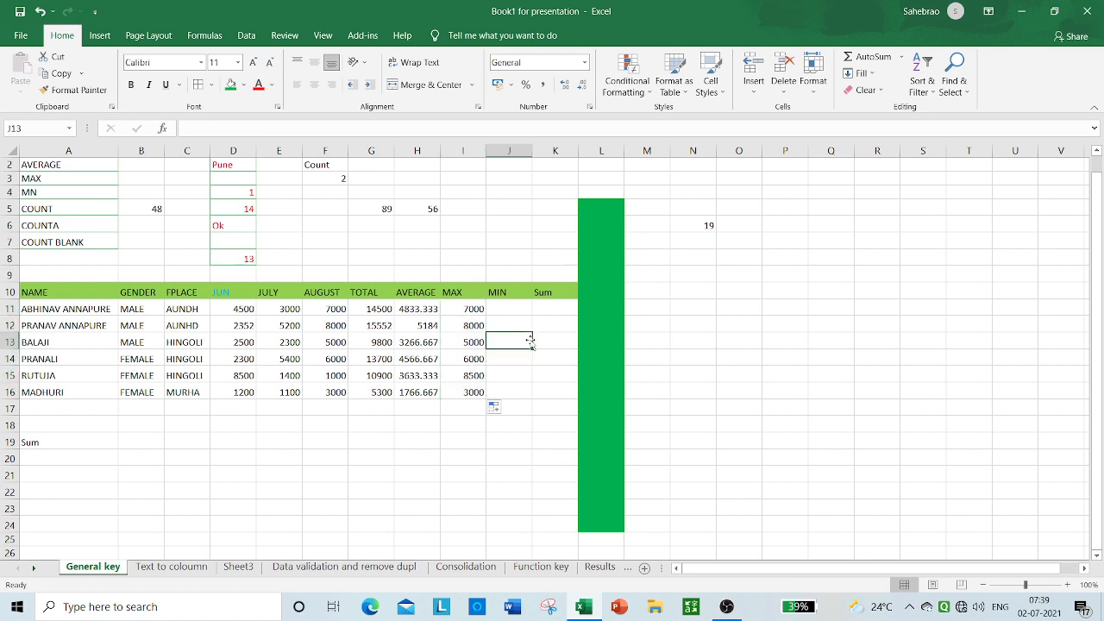
Step: Check the MAX formulas in I16 and I11, comparing the last row's result with its August value in F16
click(474, 395)
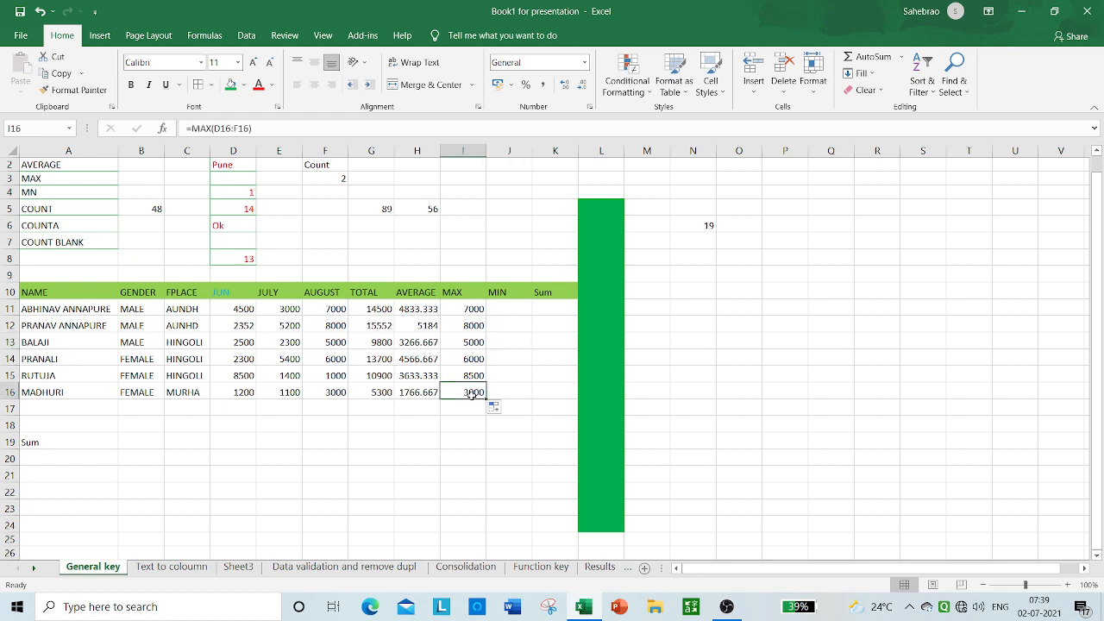
click(428, 420)
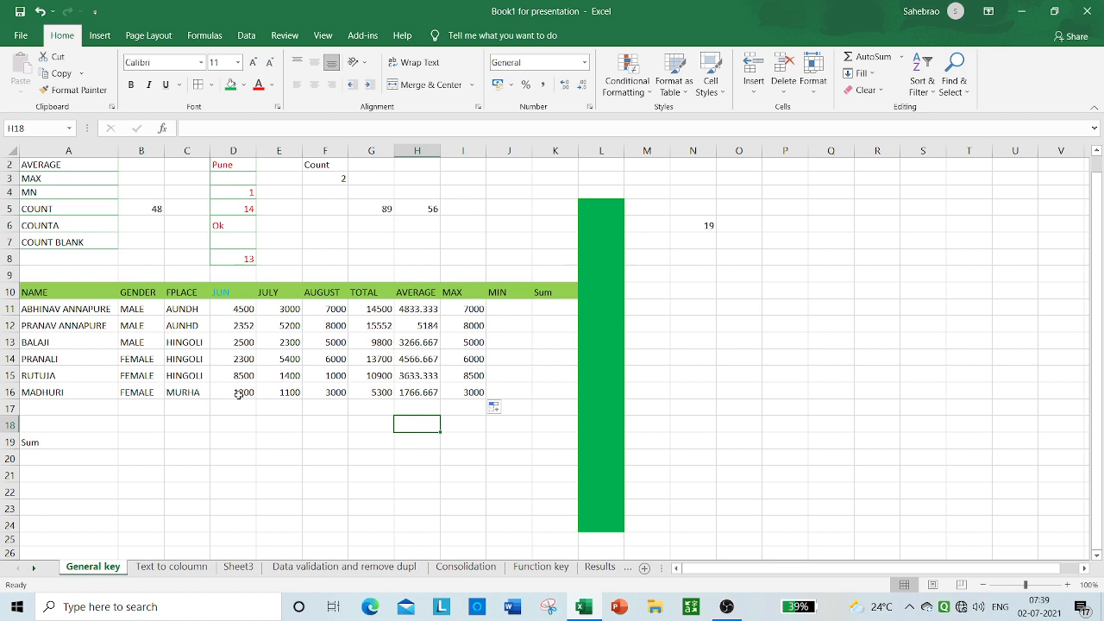
click(328, 393)
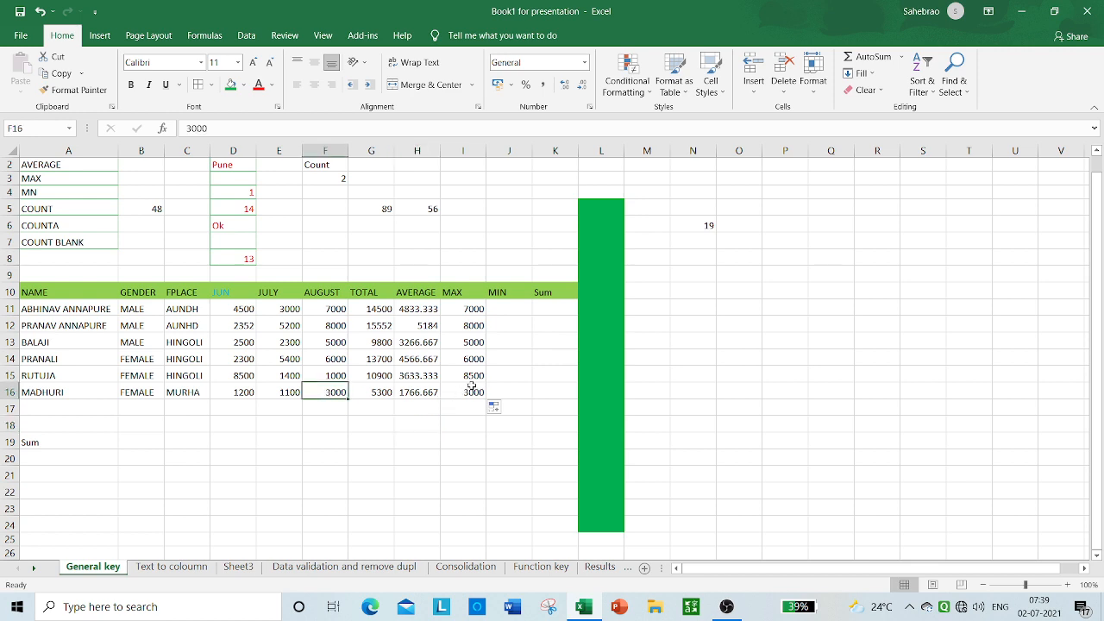
click(470, 392)
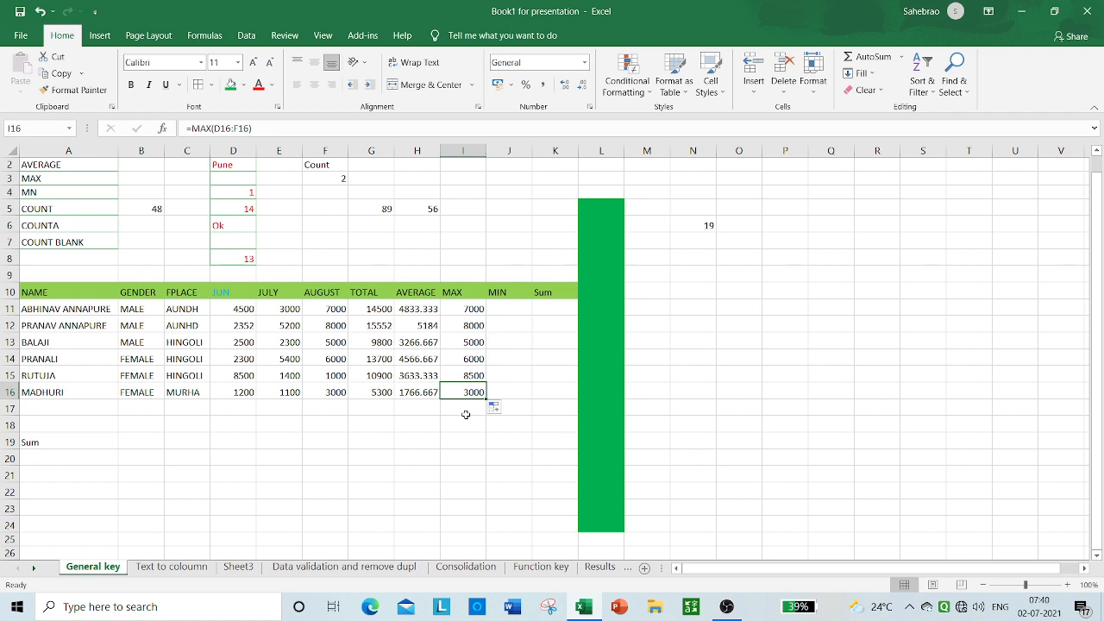
click(469, 310)
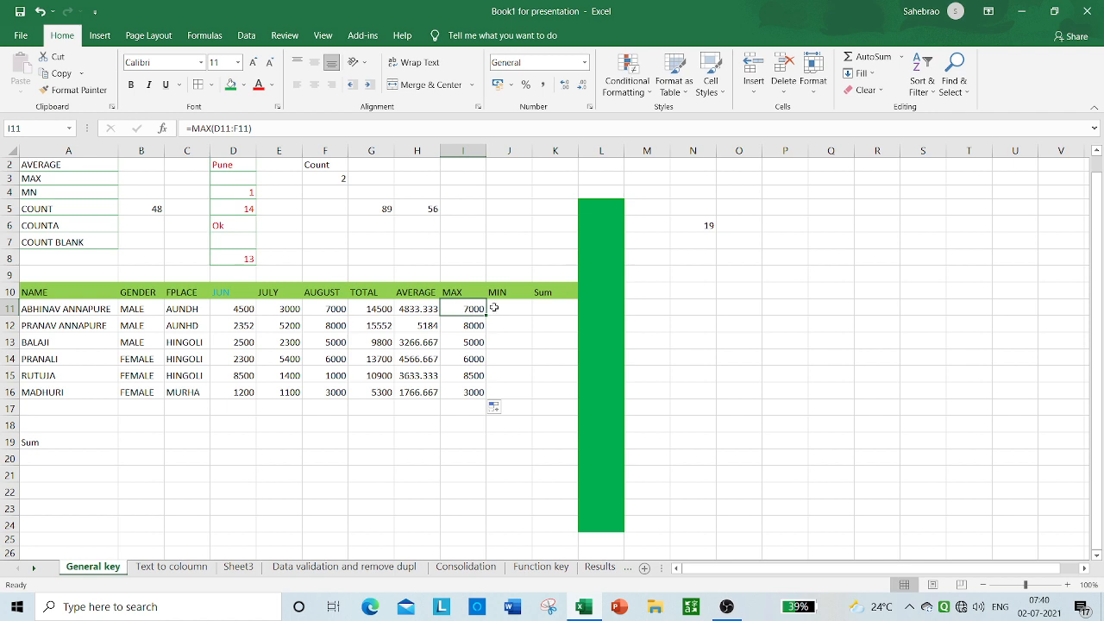
Step: Enter the formula =MIN(D11:F11) in cell J11 to find the first row's lowest monthly value
click(500, 306)
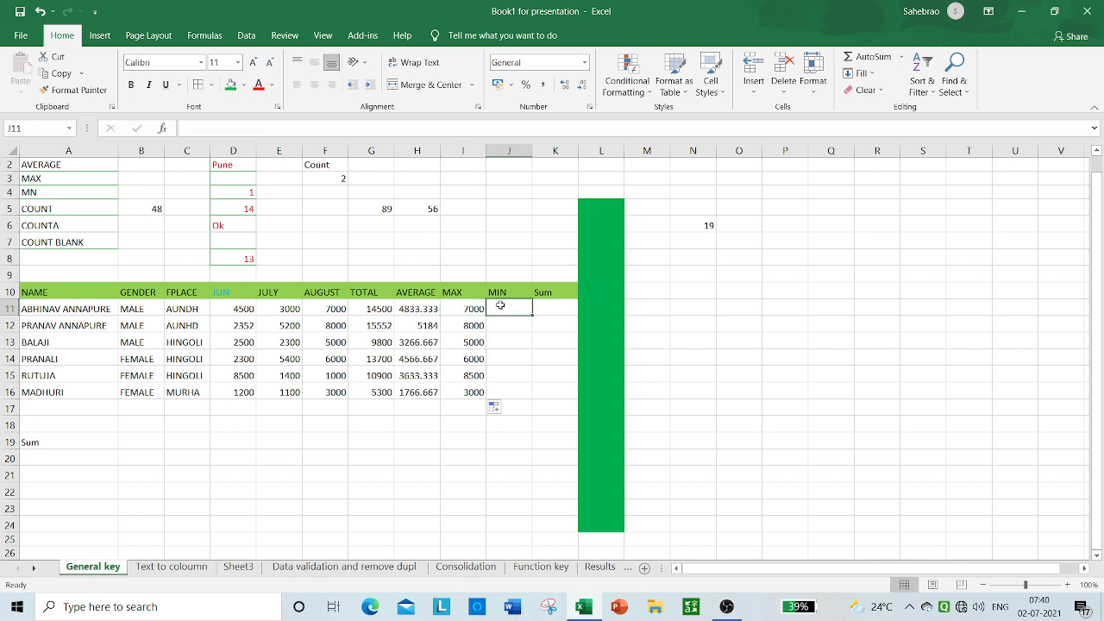
text(=)
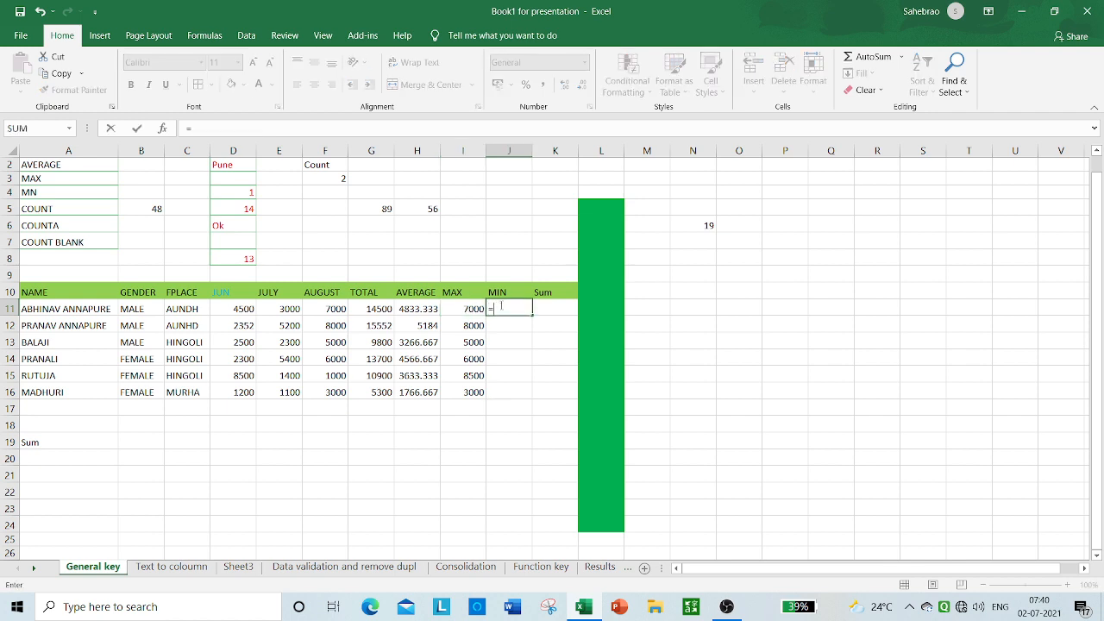
text(mi)
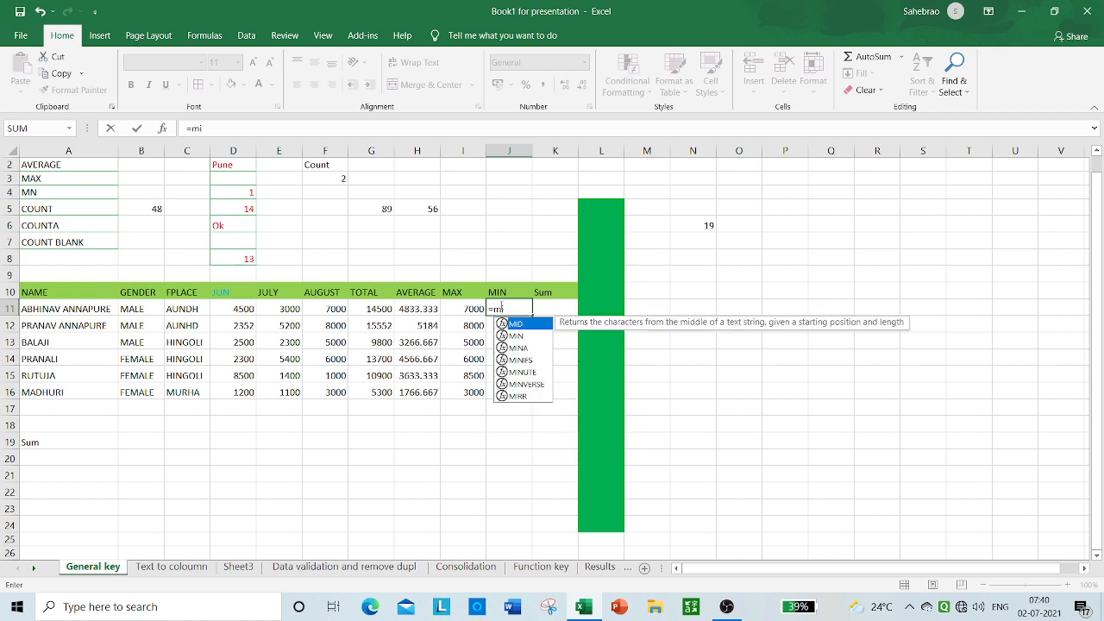
text(n)
key(Tab)
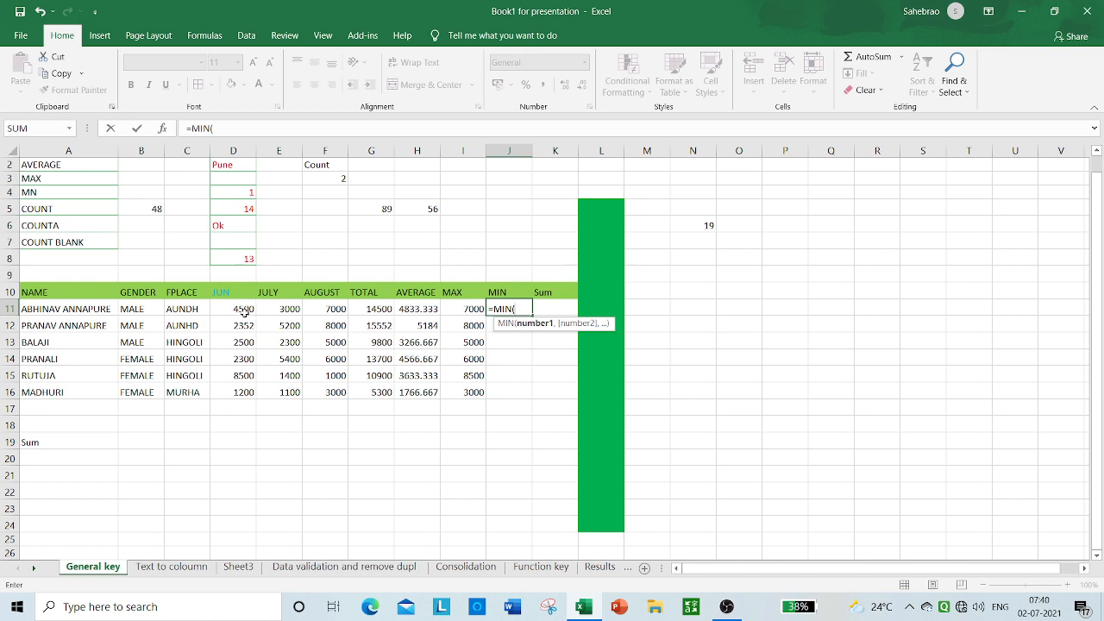
drag(242, 312, 336, 302)
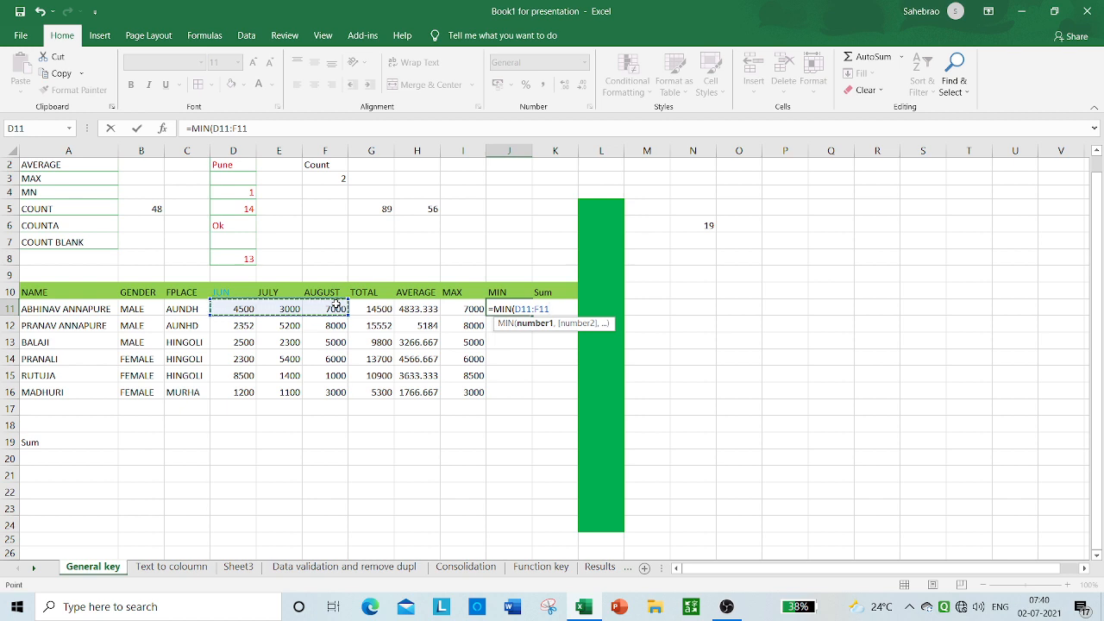
text())
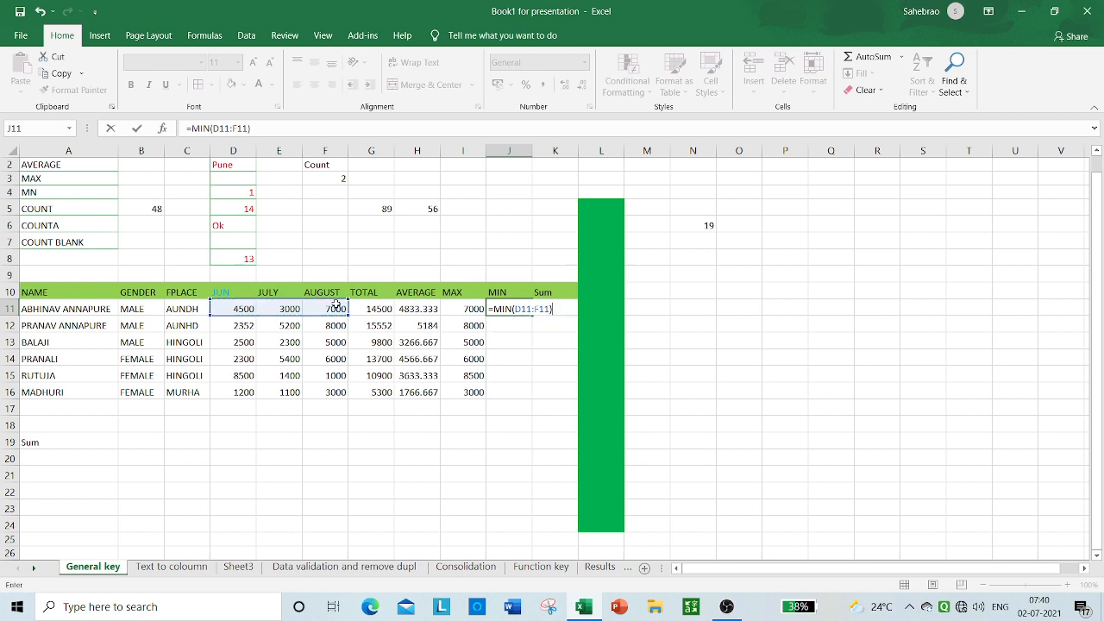
key(Return)
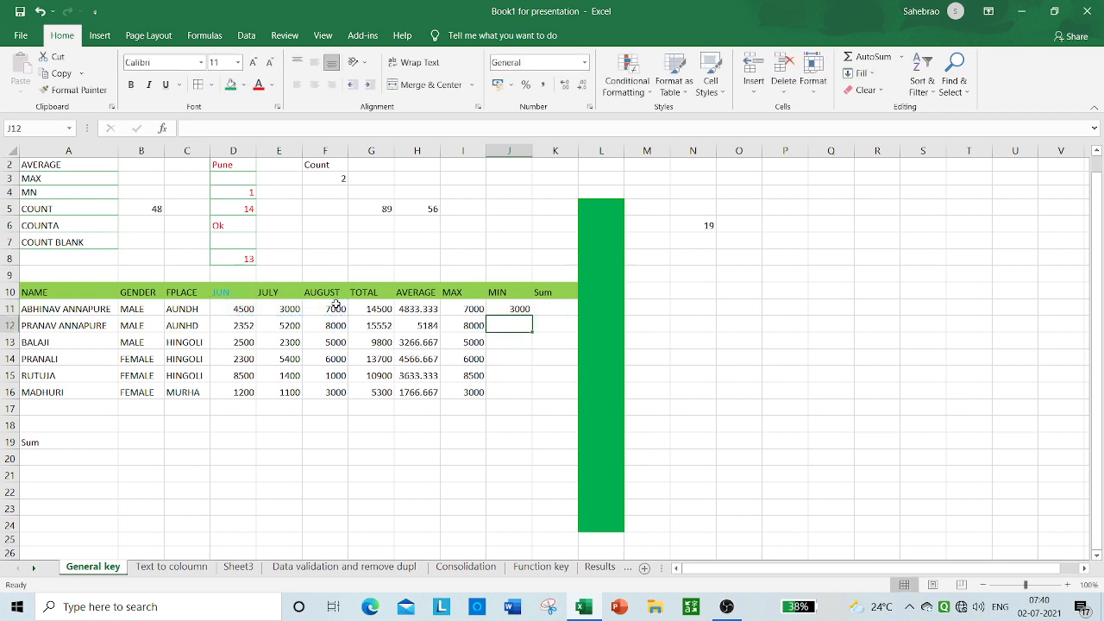
Step: Fill the MIN formula from J11 down to J16
click(521, 310)
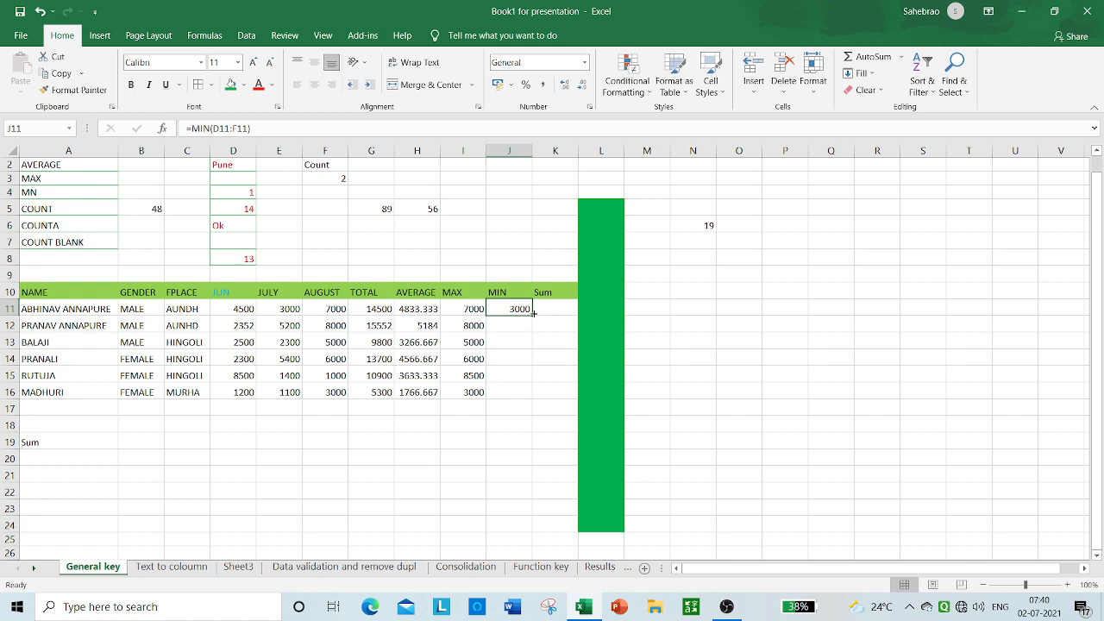
drag(533, 313, 522, 395)
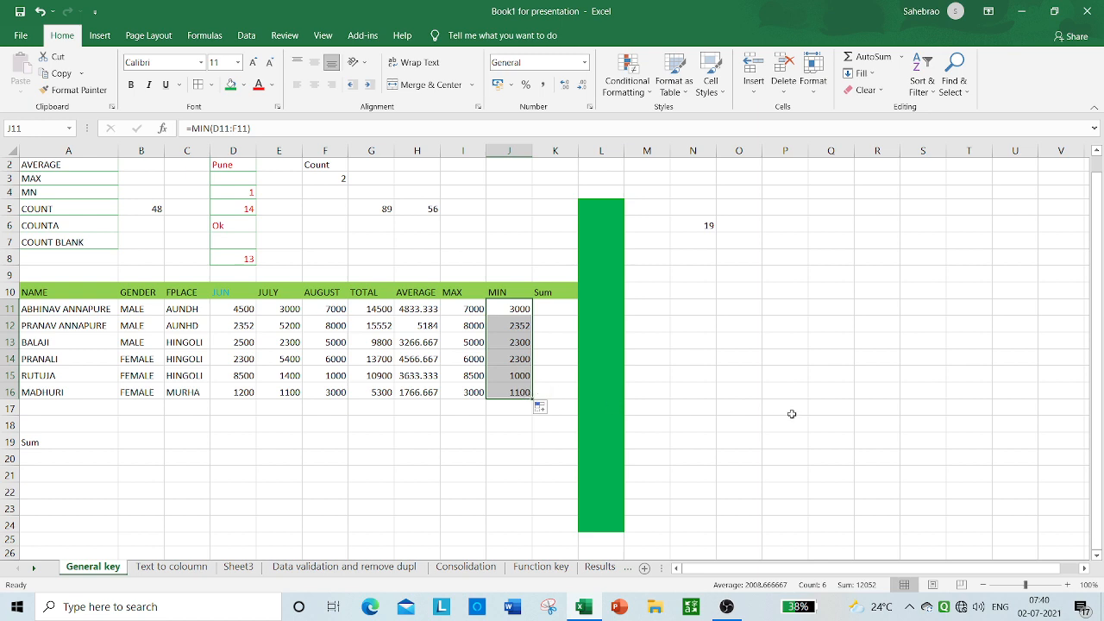
click(736, 359)
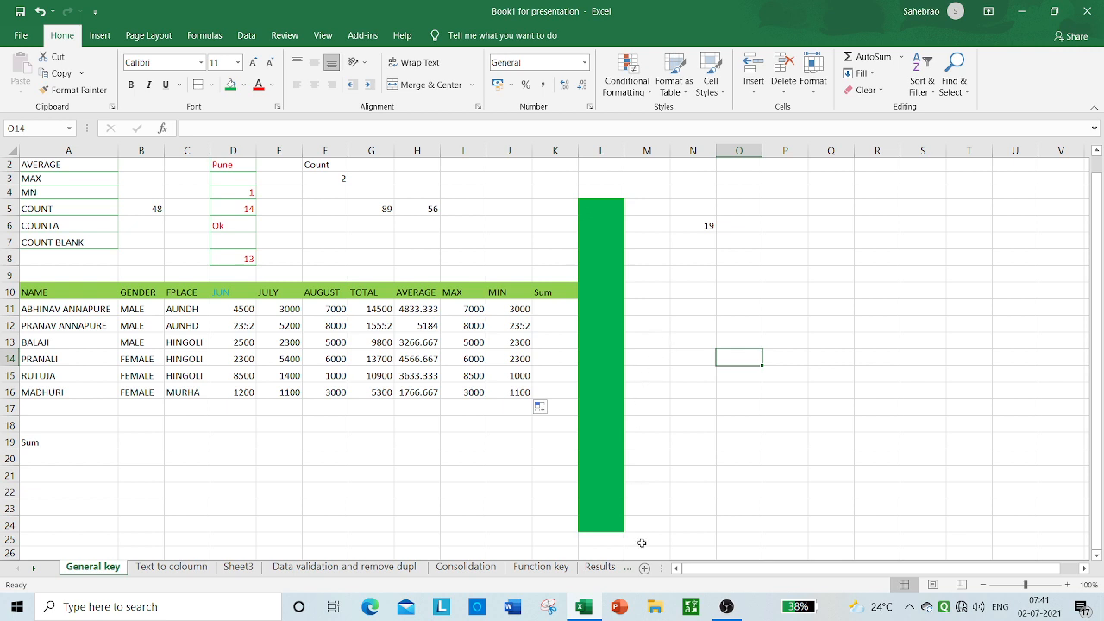
mouse_move(728, 608)
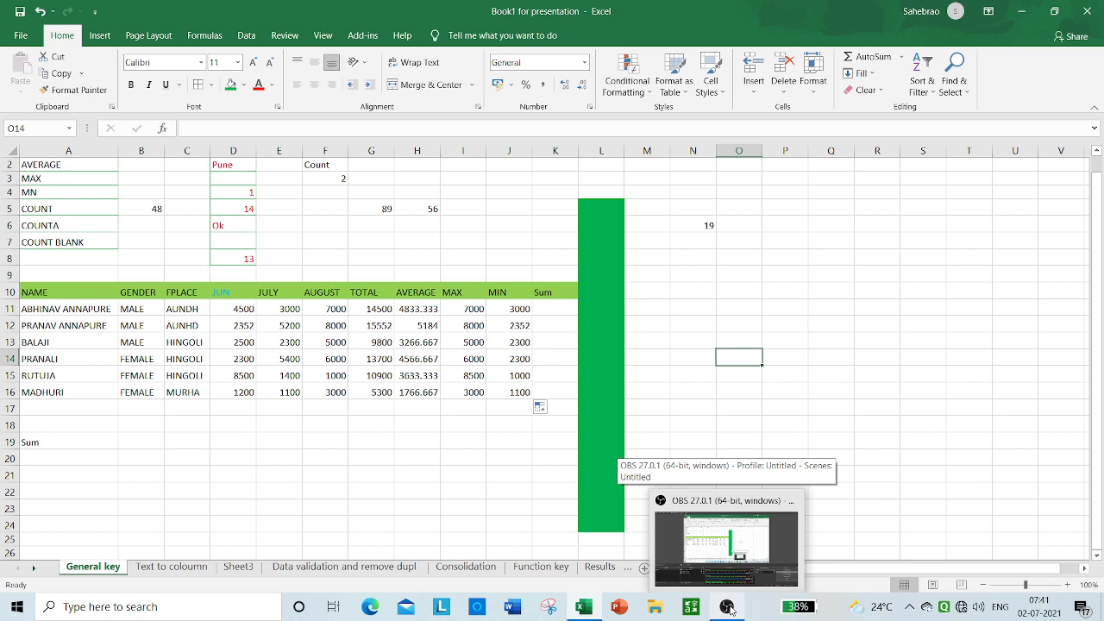
click(729, 609)
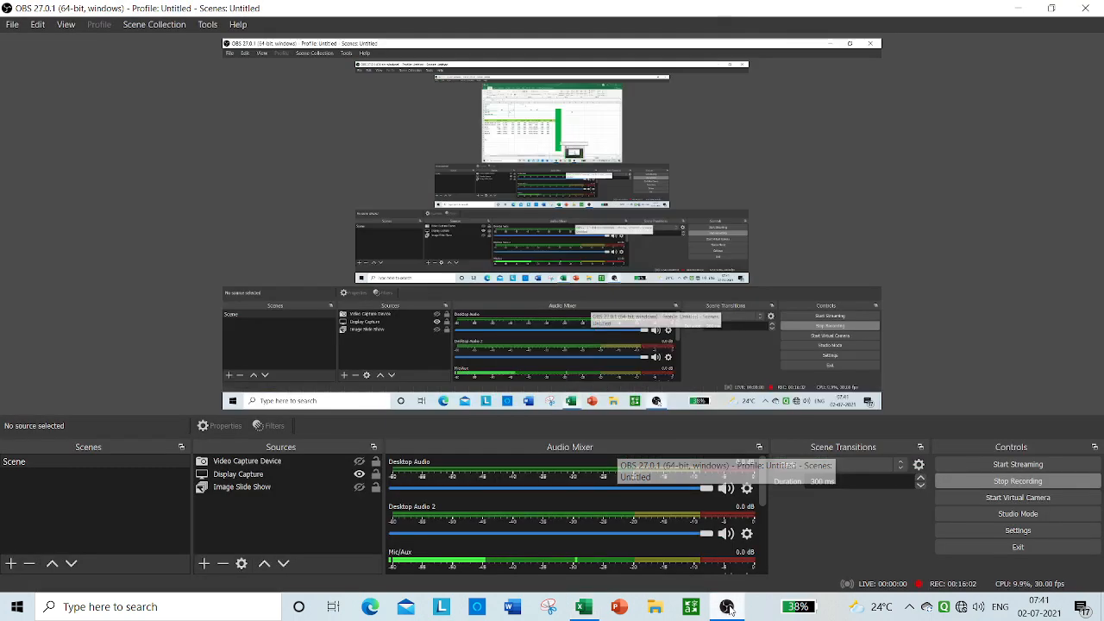